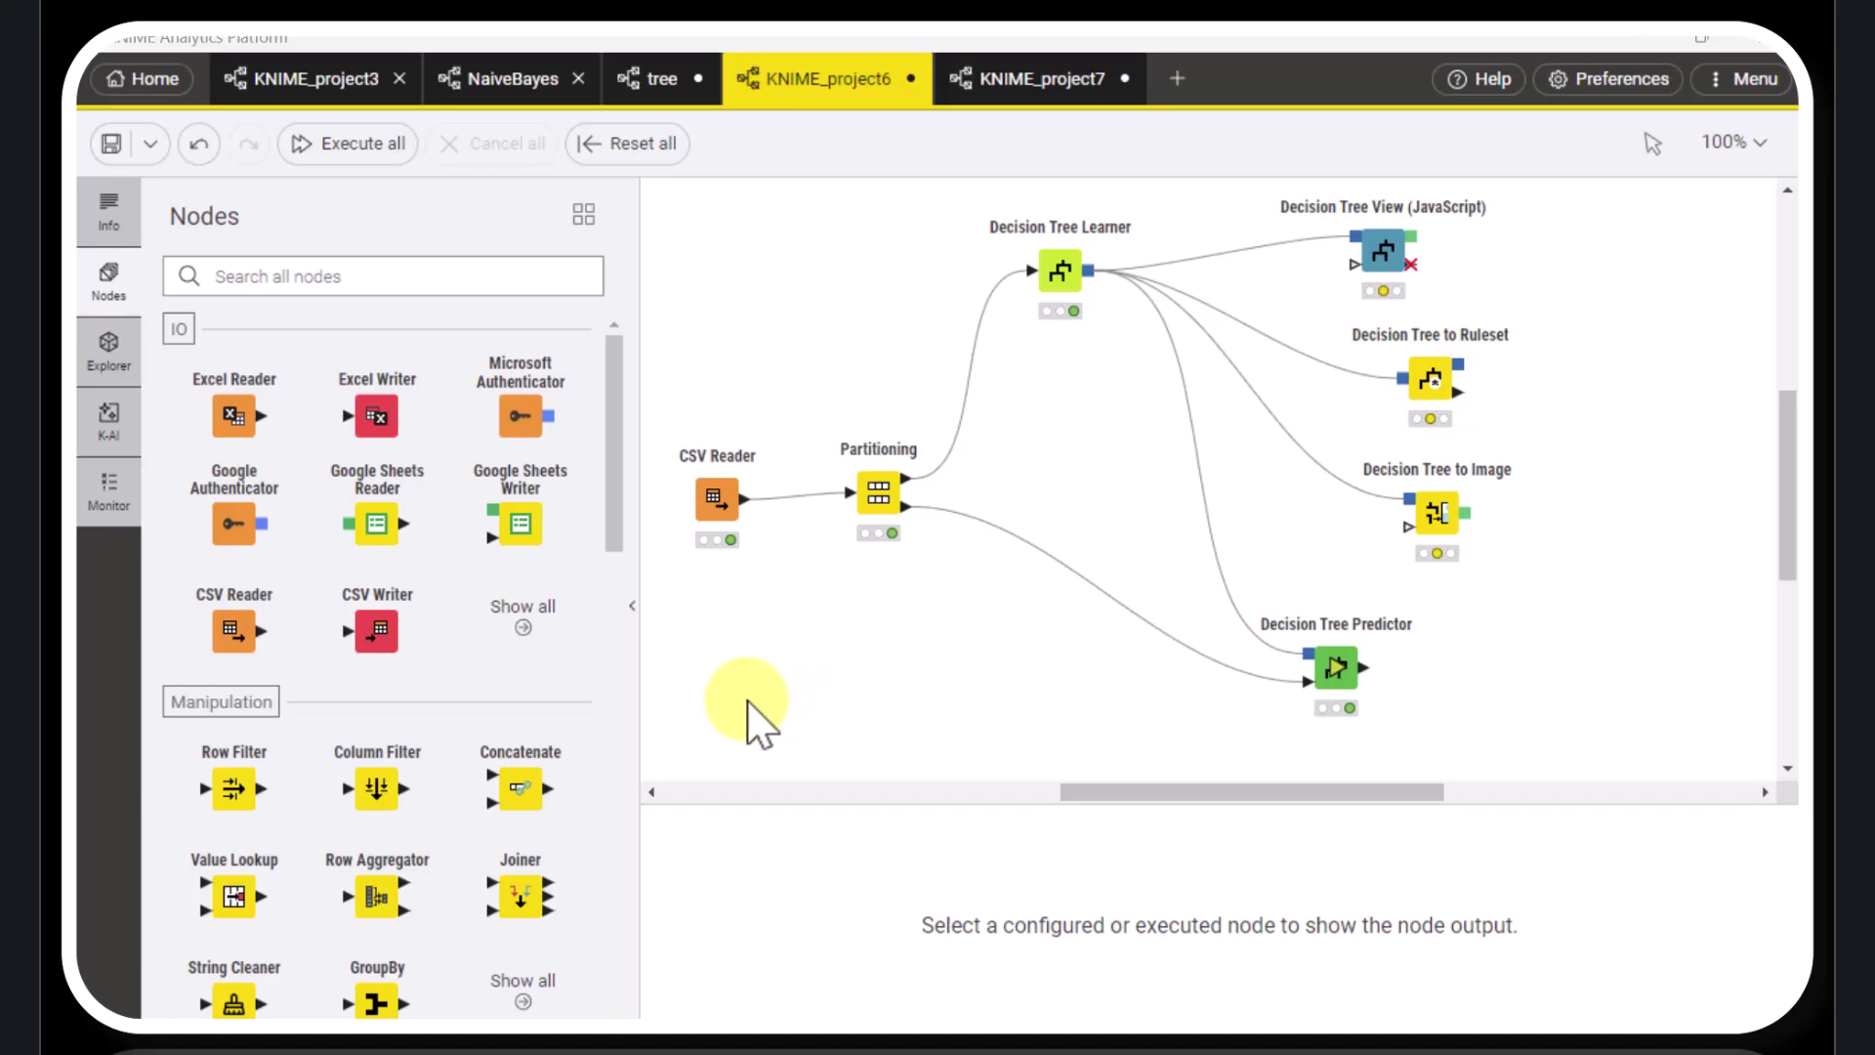
Review the CSV Reader's settings for Buy_Computer.csv, then examine its full output table in a separate window
mouse_move(716, 500)
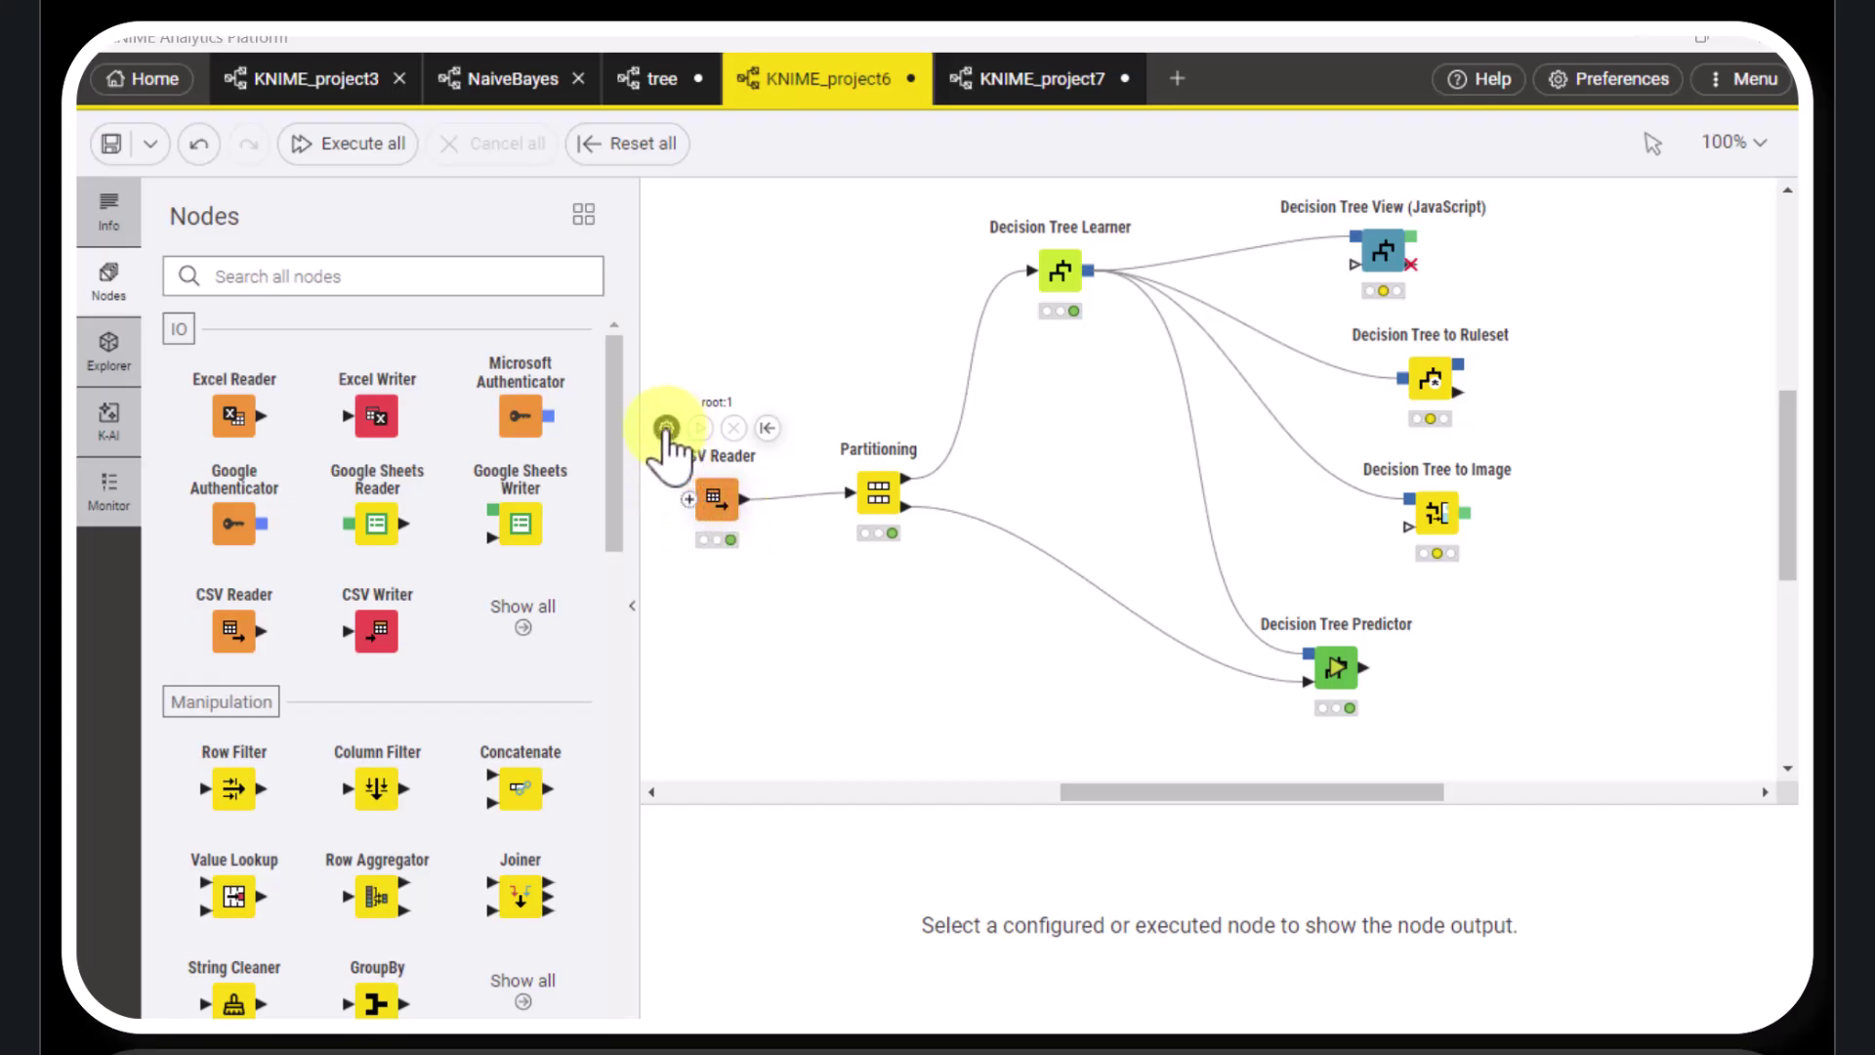
double_click(717, 499)
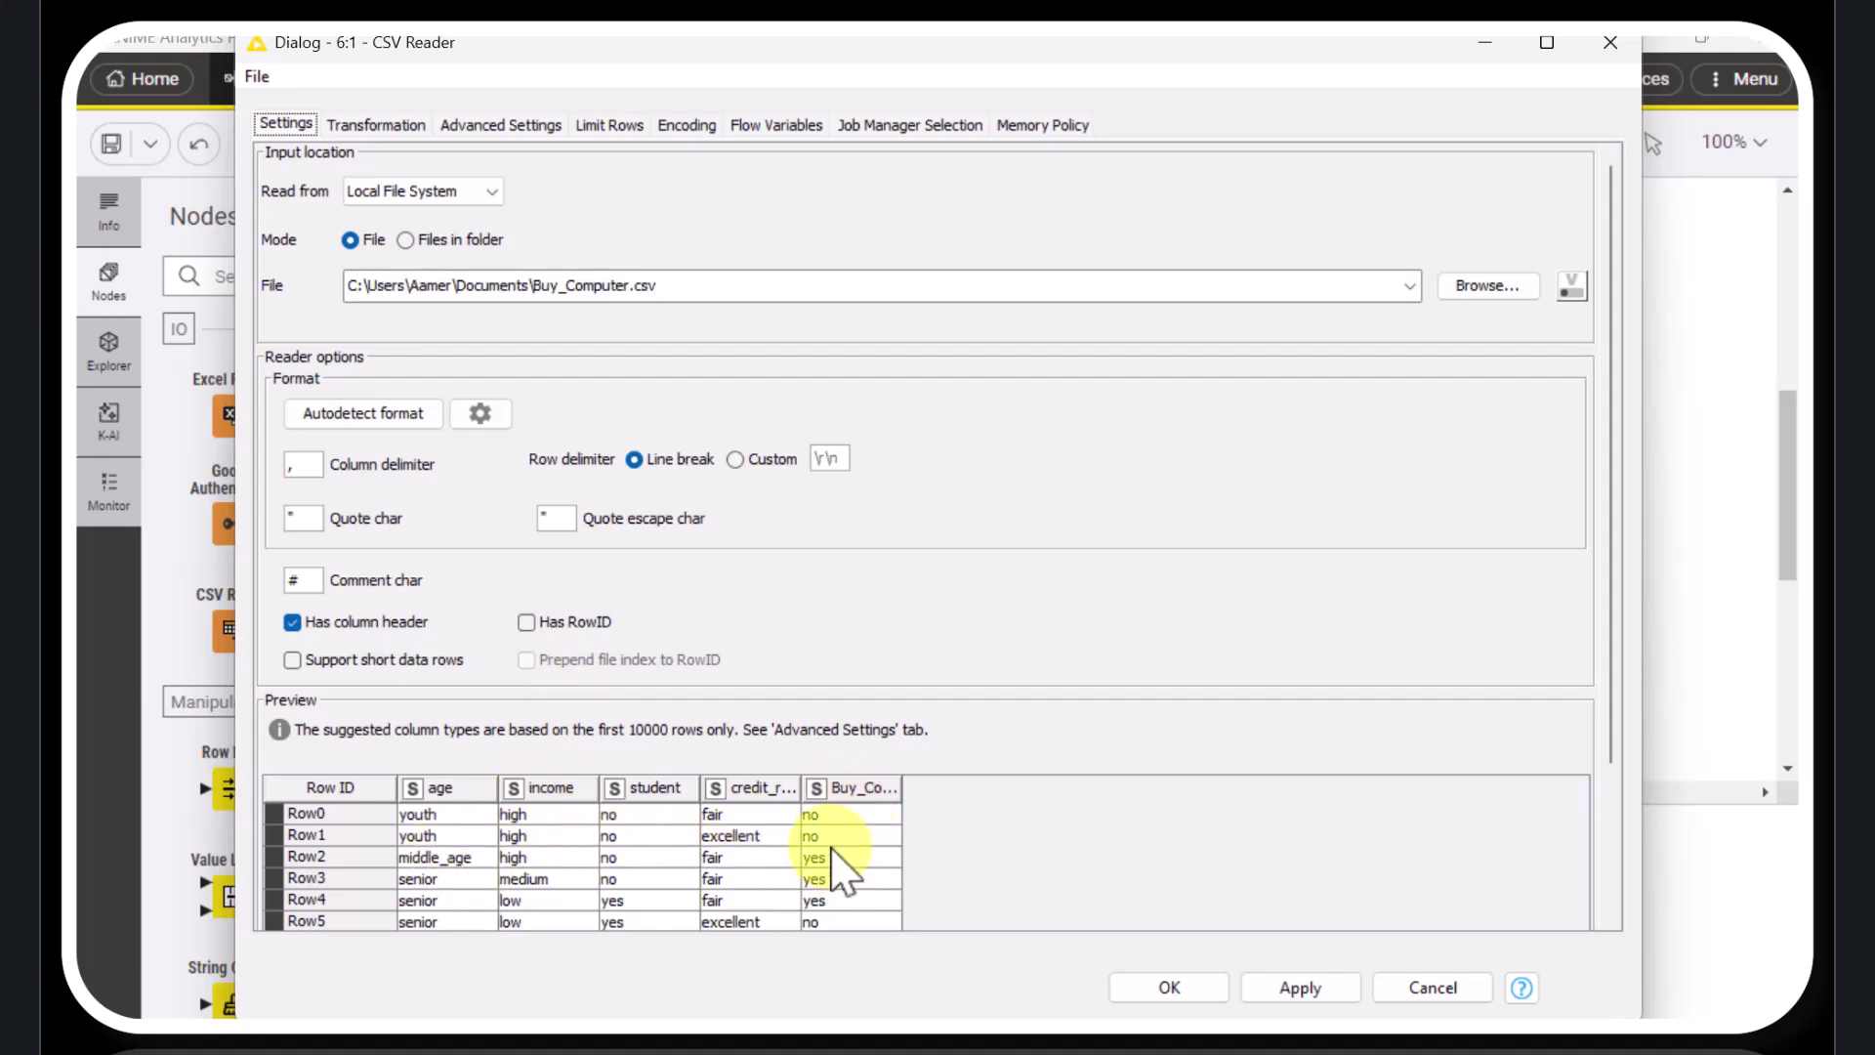
click(1177, 988)
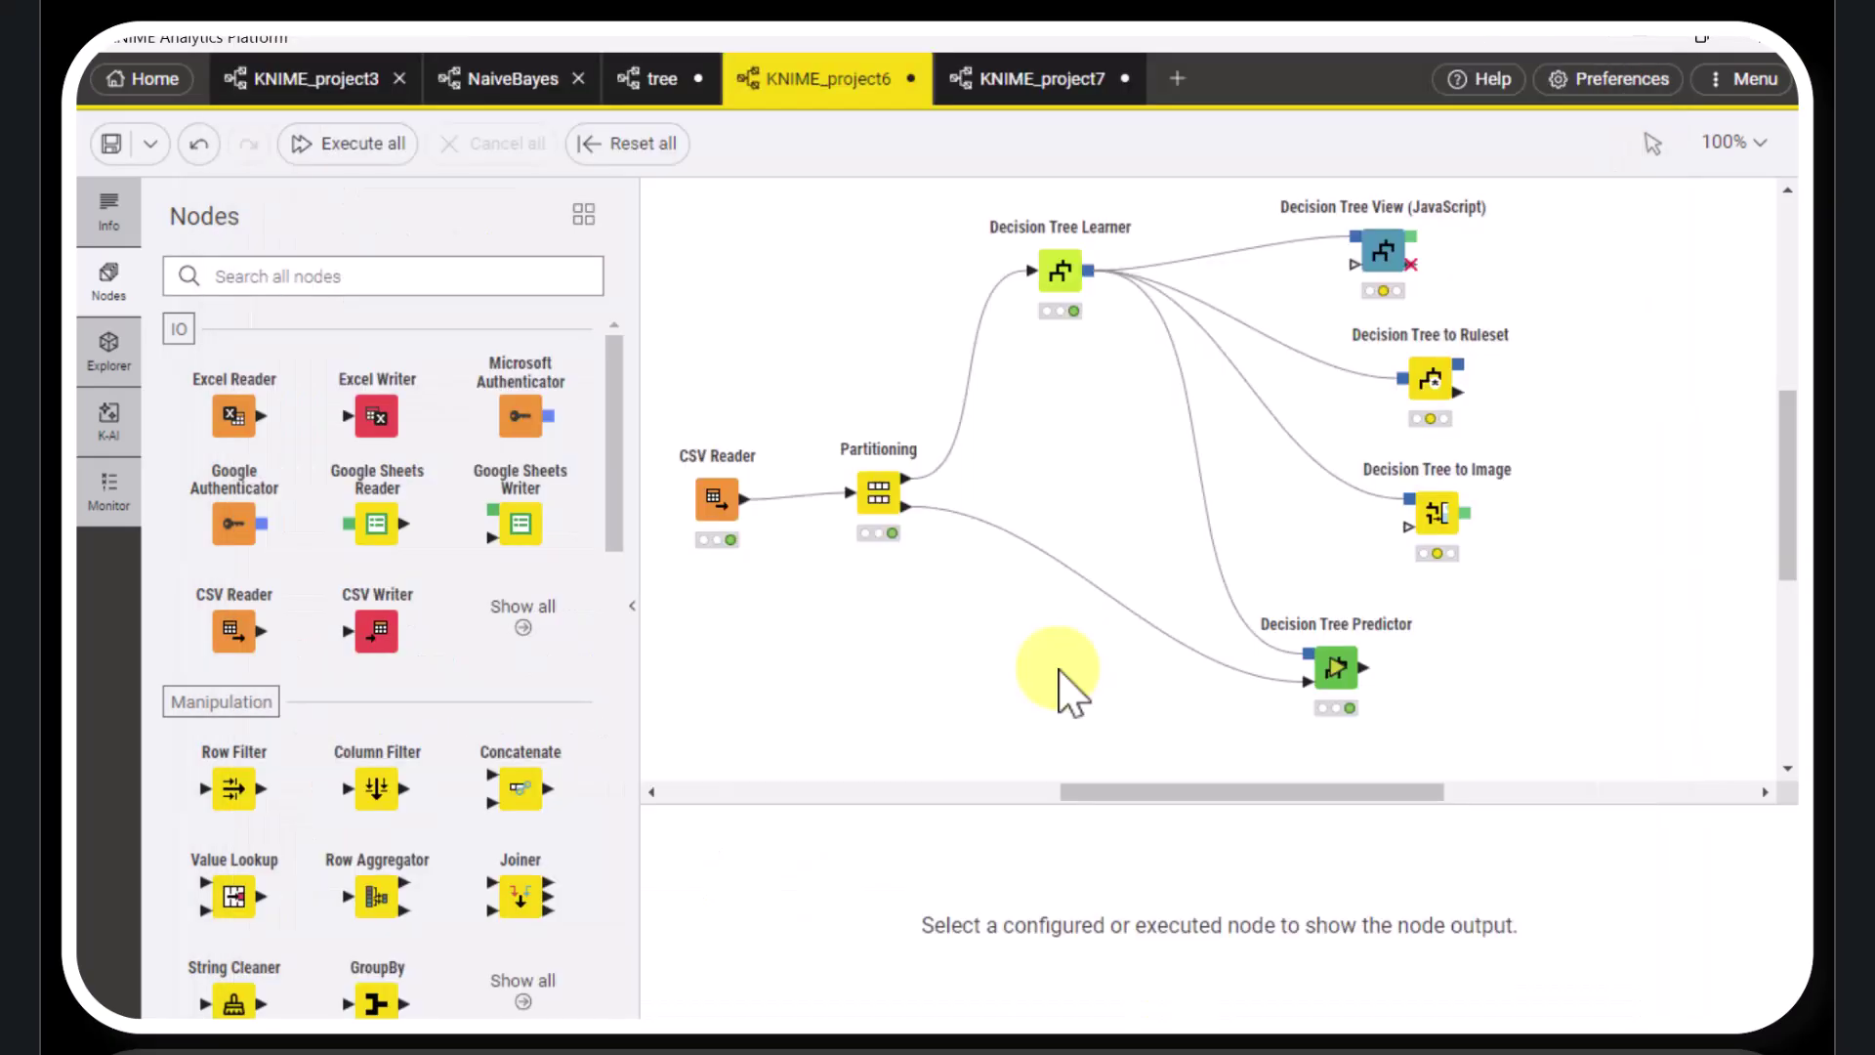
click(720, 503)
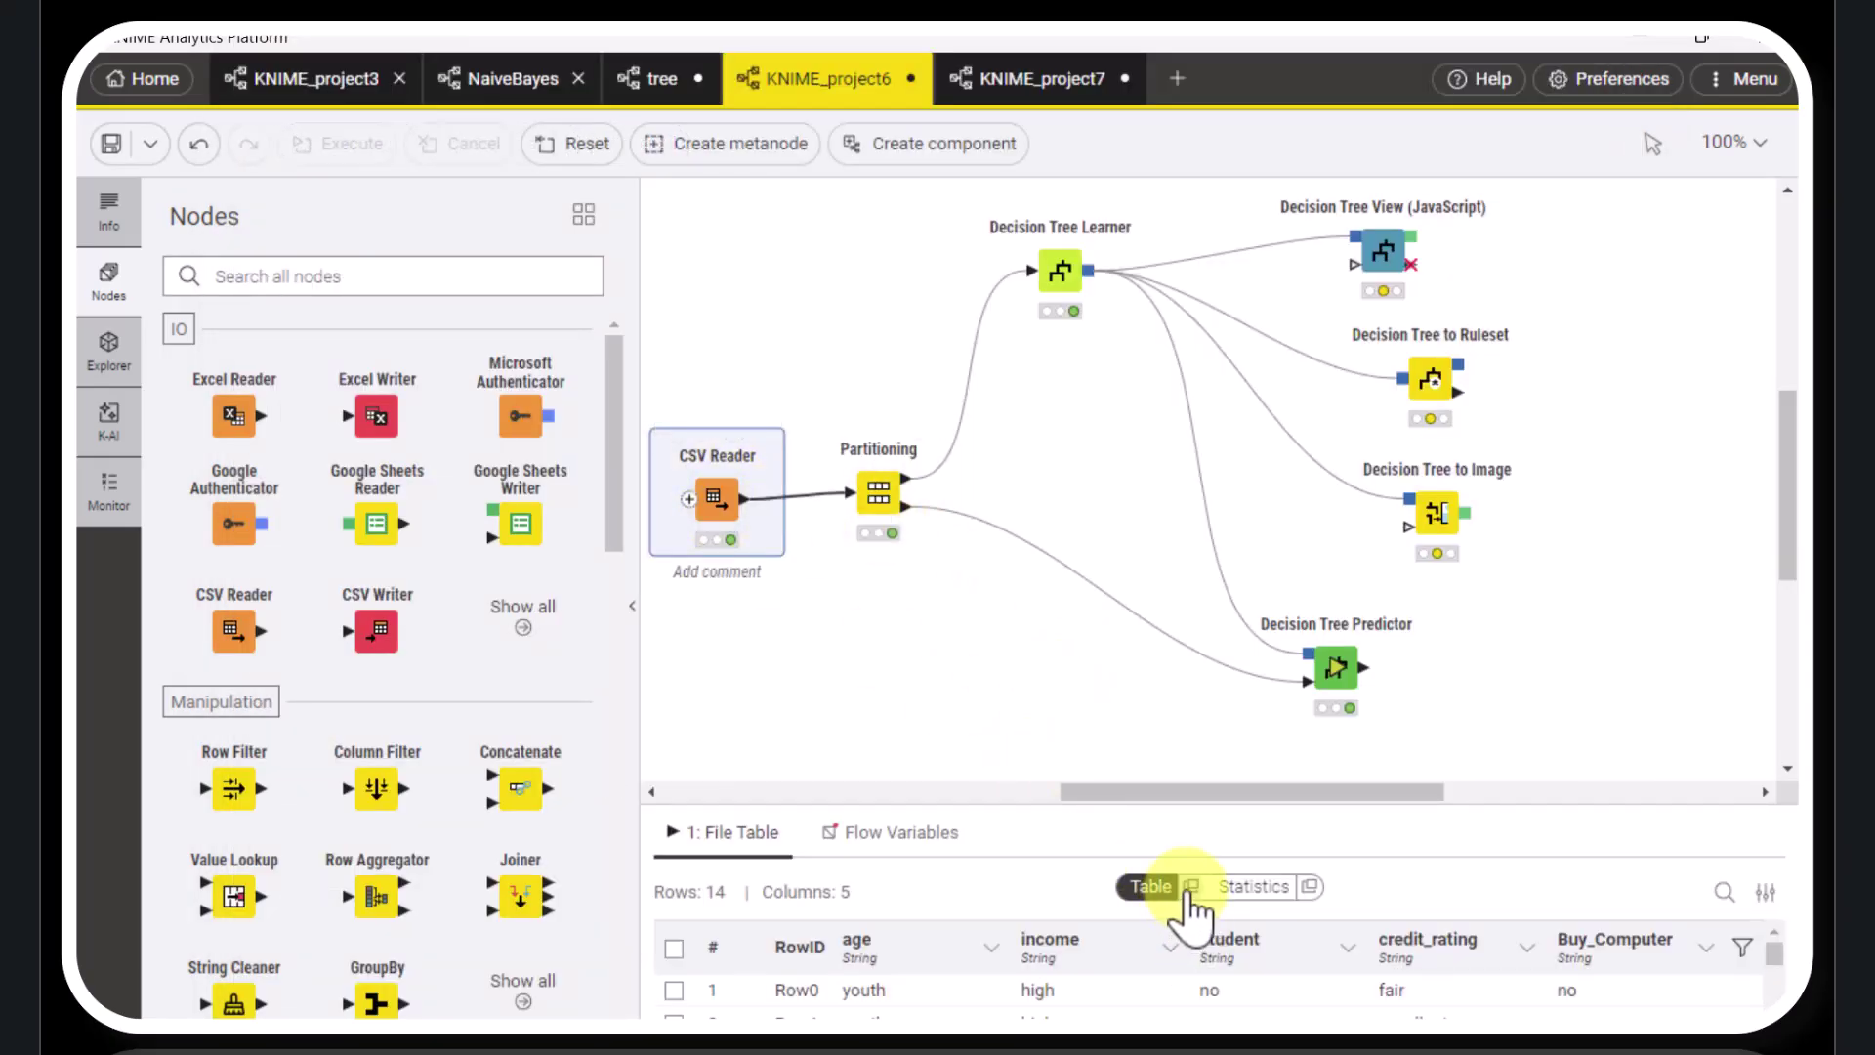
click(1191, 886)
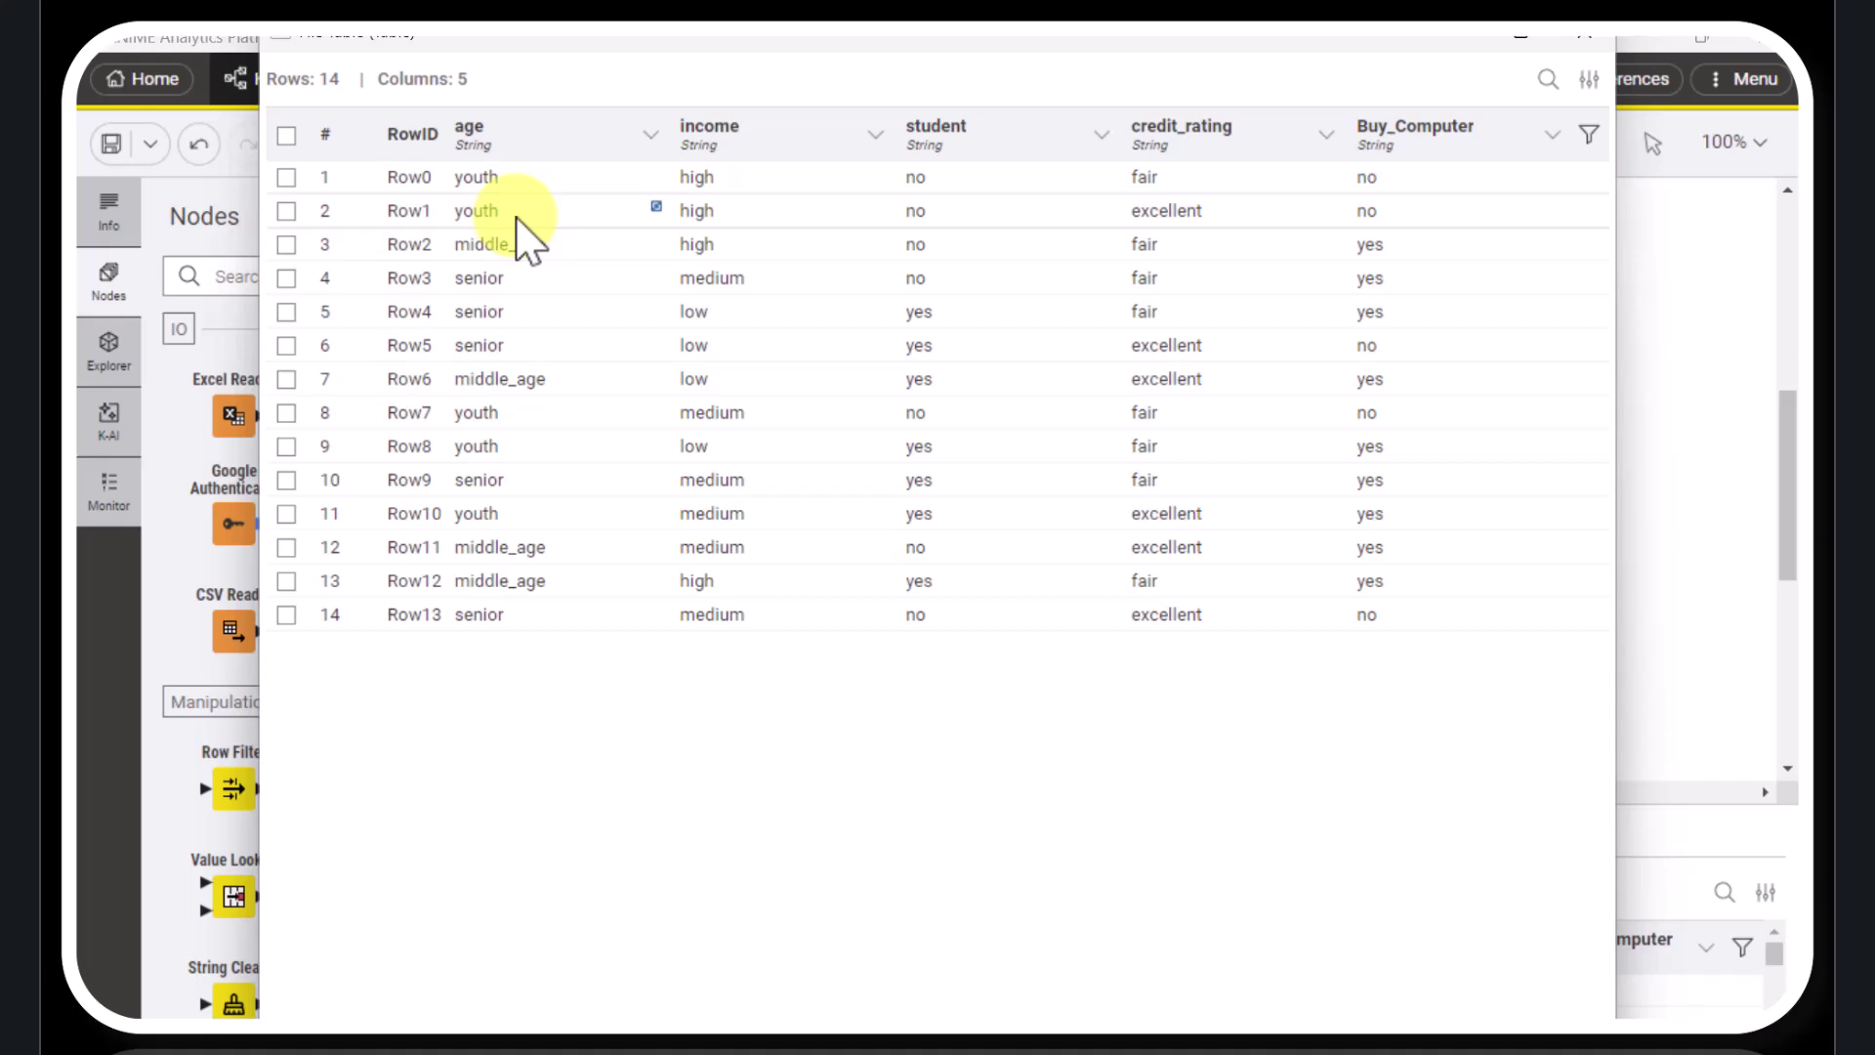
click(1586, 41)
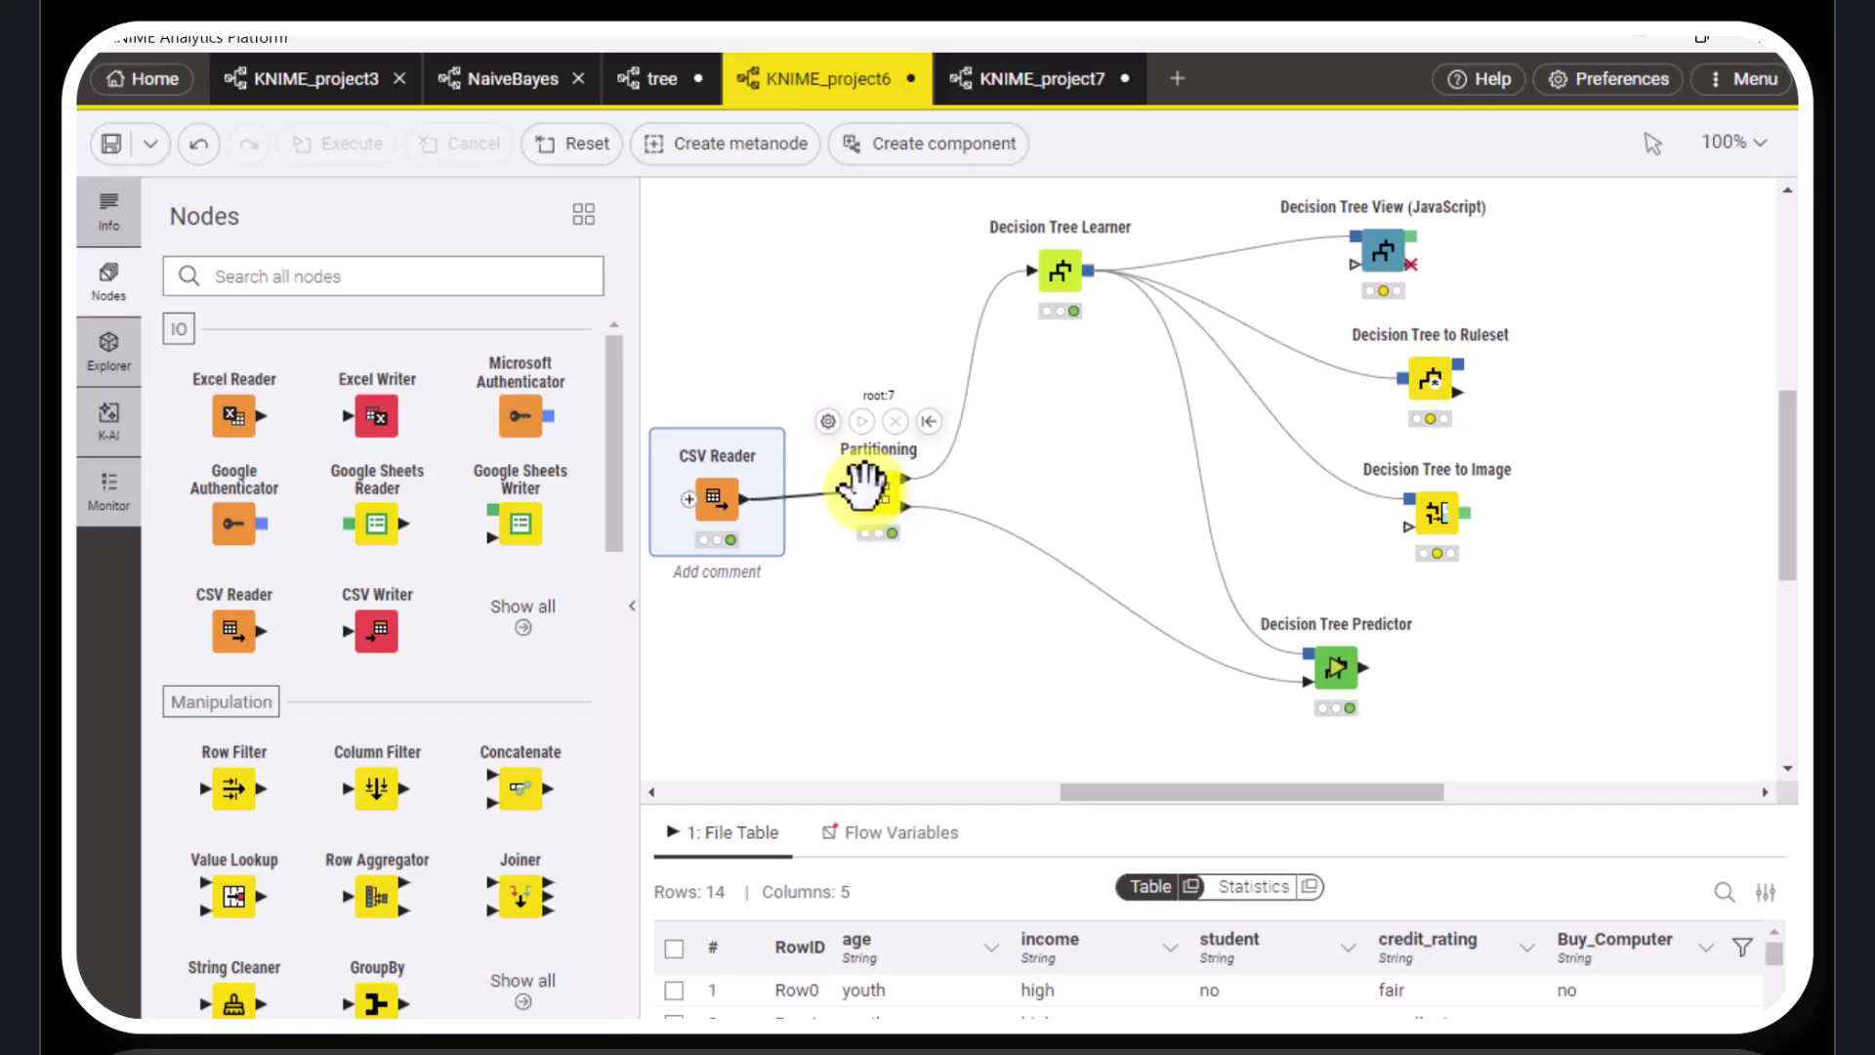
Review the Partitioning node's first partition size and sampling settings and accept them as they are
click(872, 488)
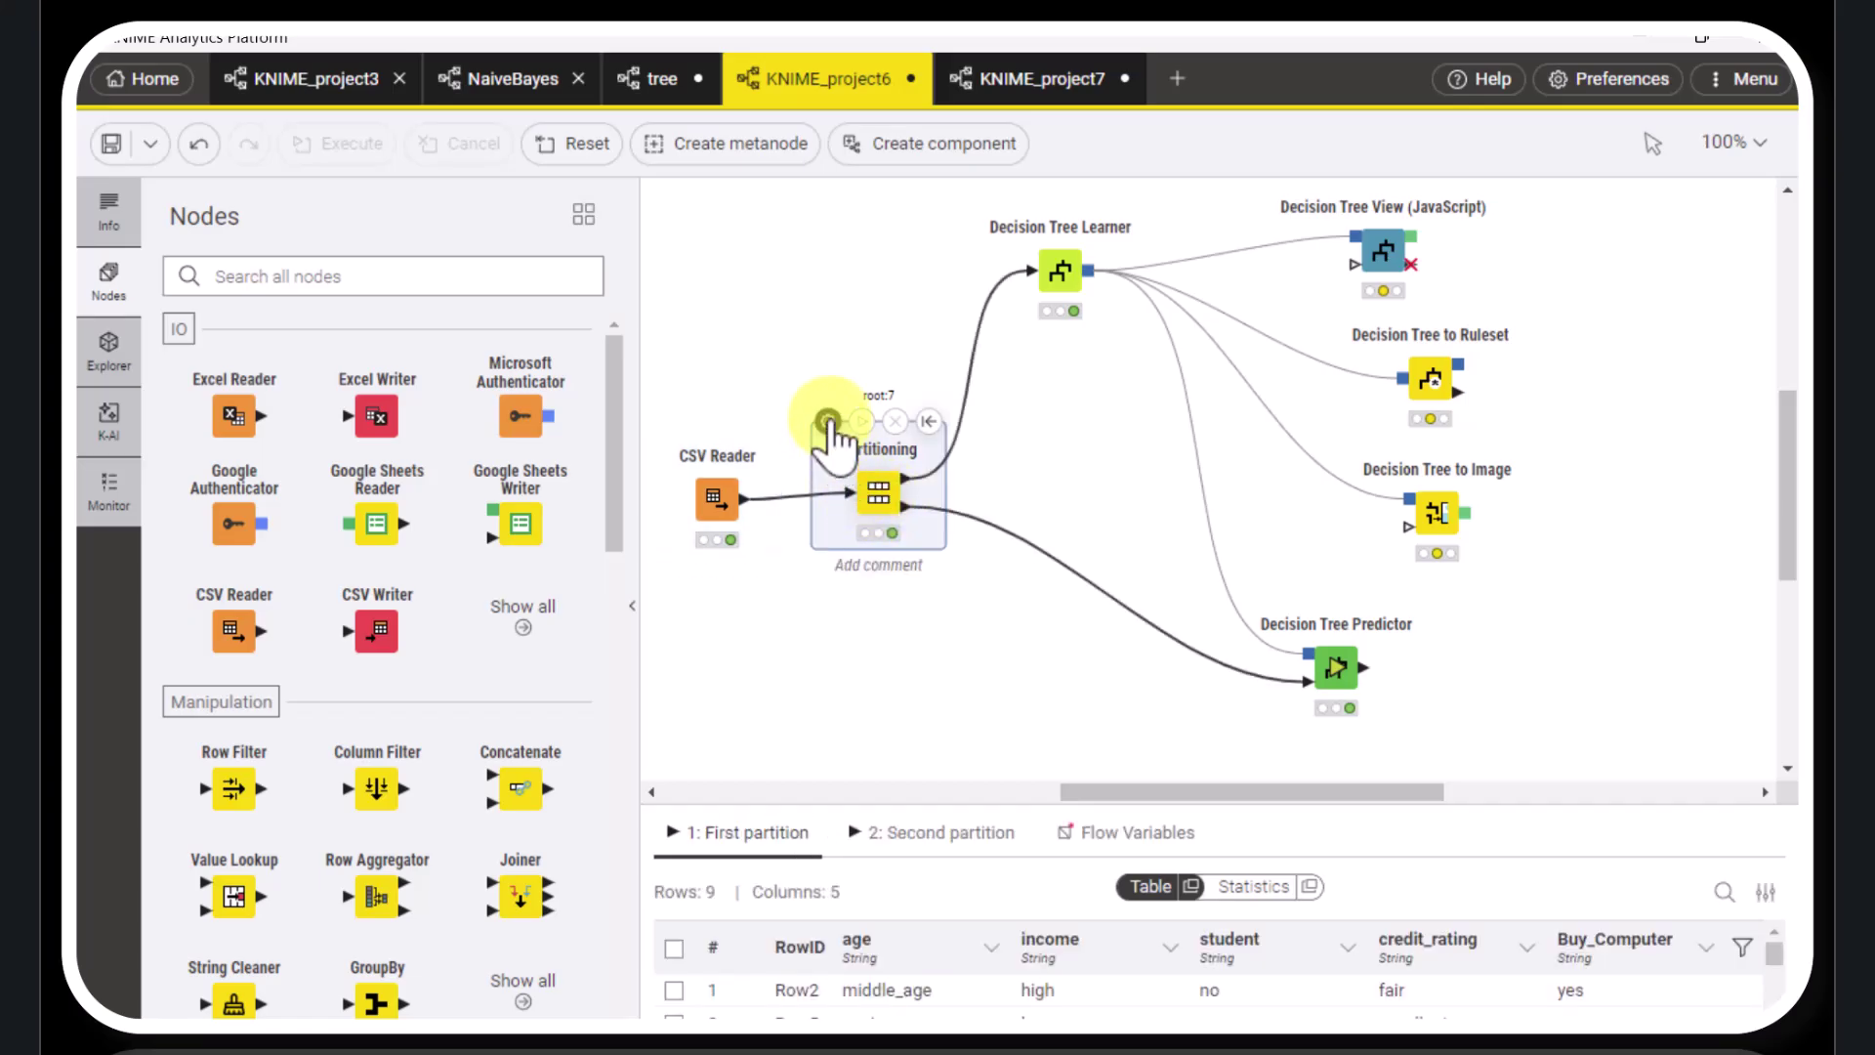
click(828, 423)
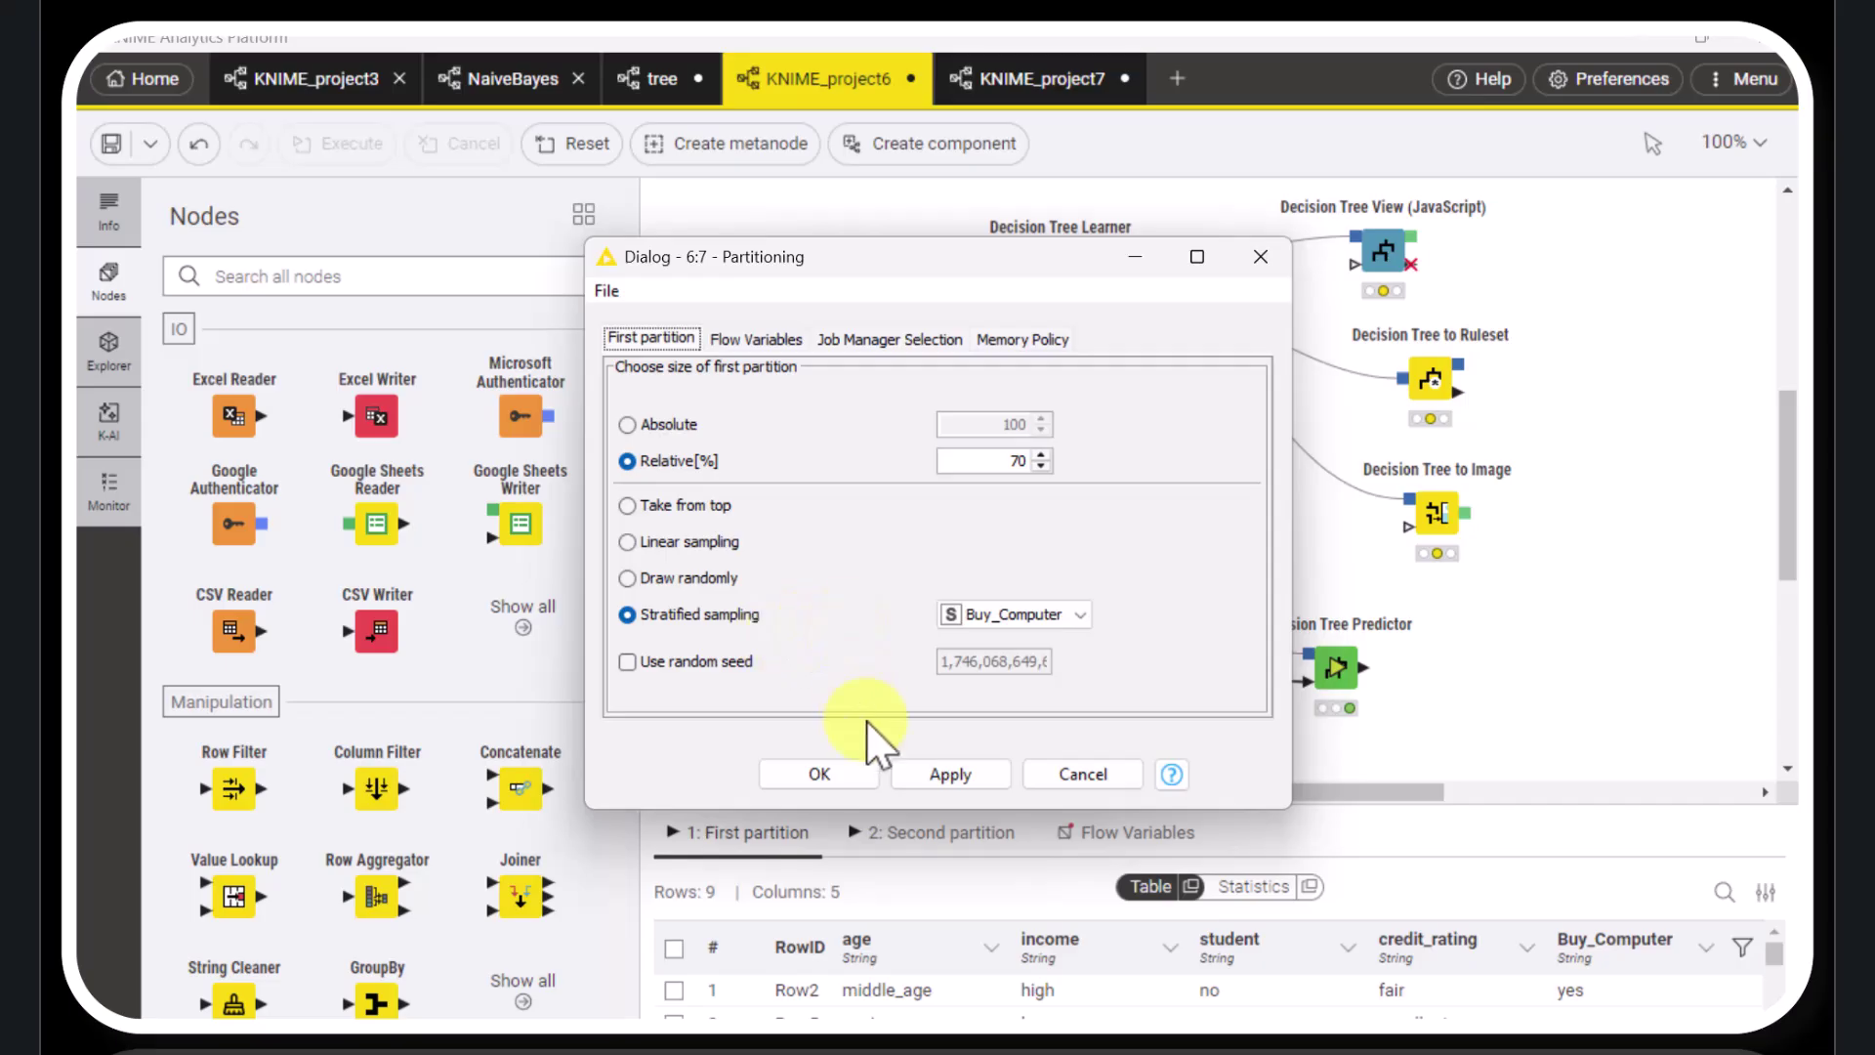
click(863, 774)
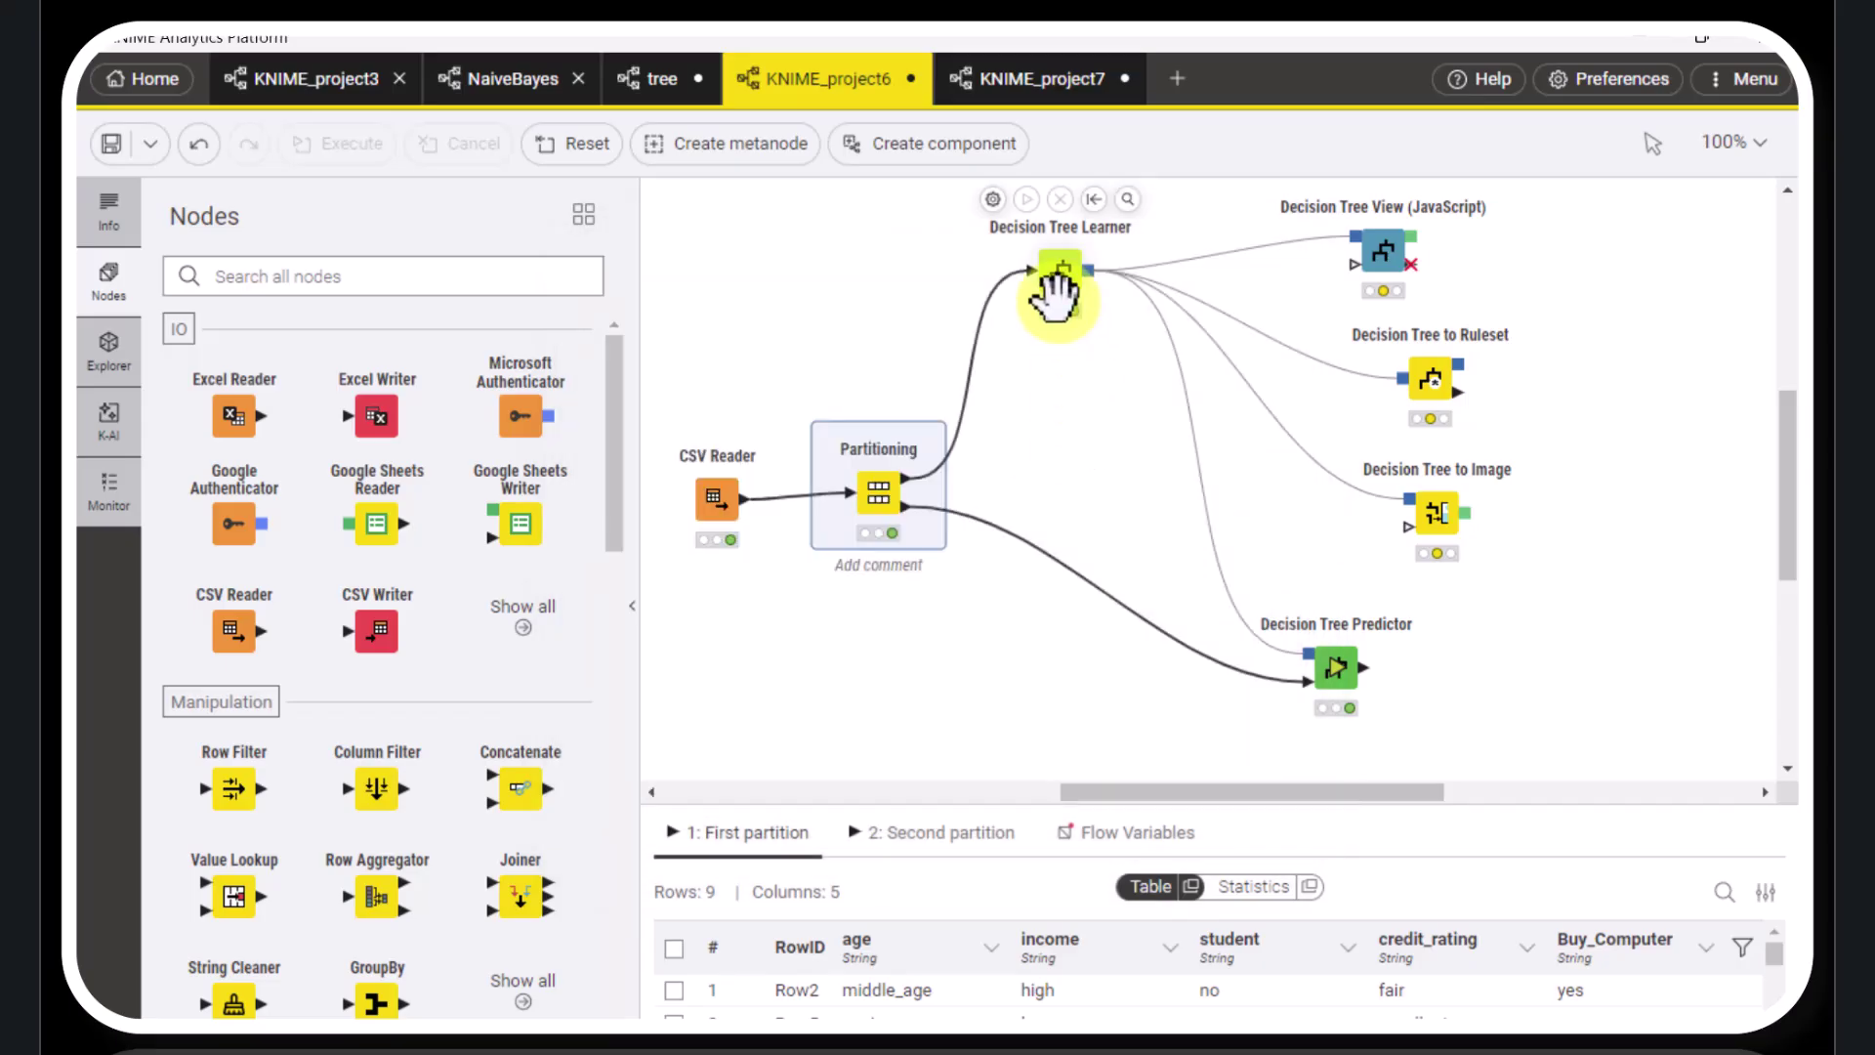
Review the Decision Tree Learner's class column, quality measure, pruning and split options and accept them as they are
mouse_move(1053, 269)
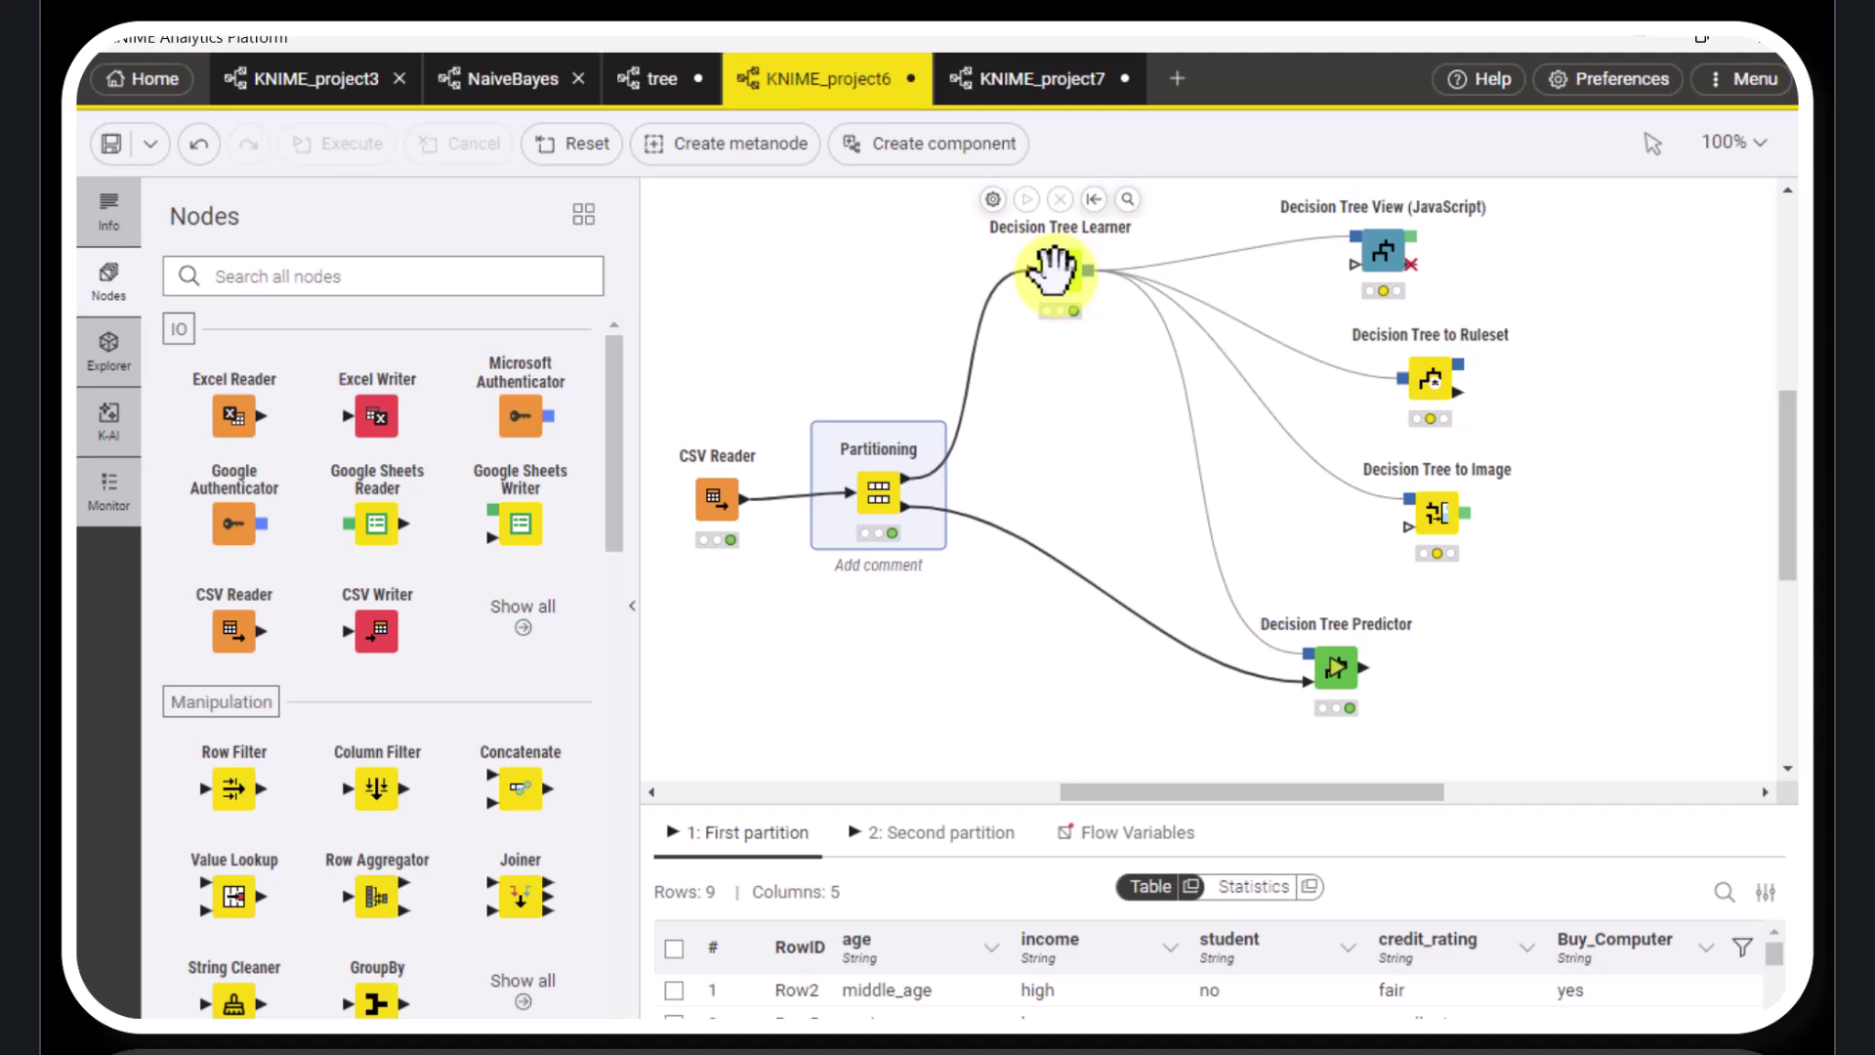
mouse_move(916, 488)
click(994, 200)
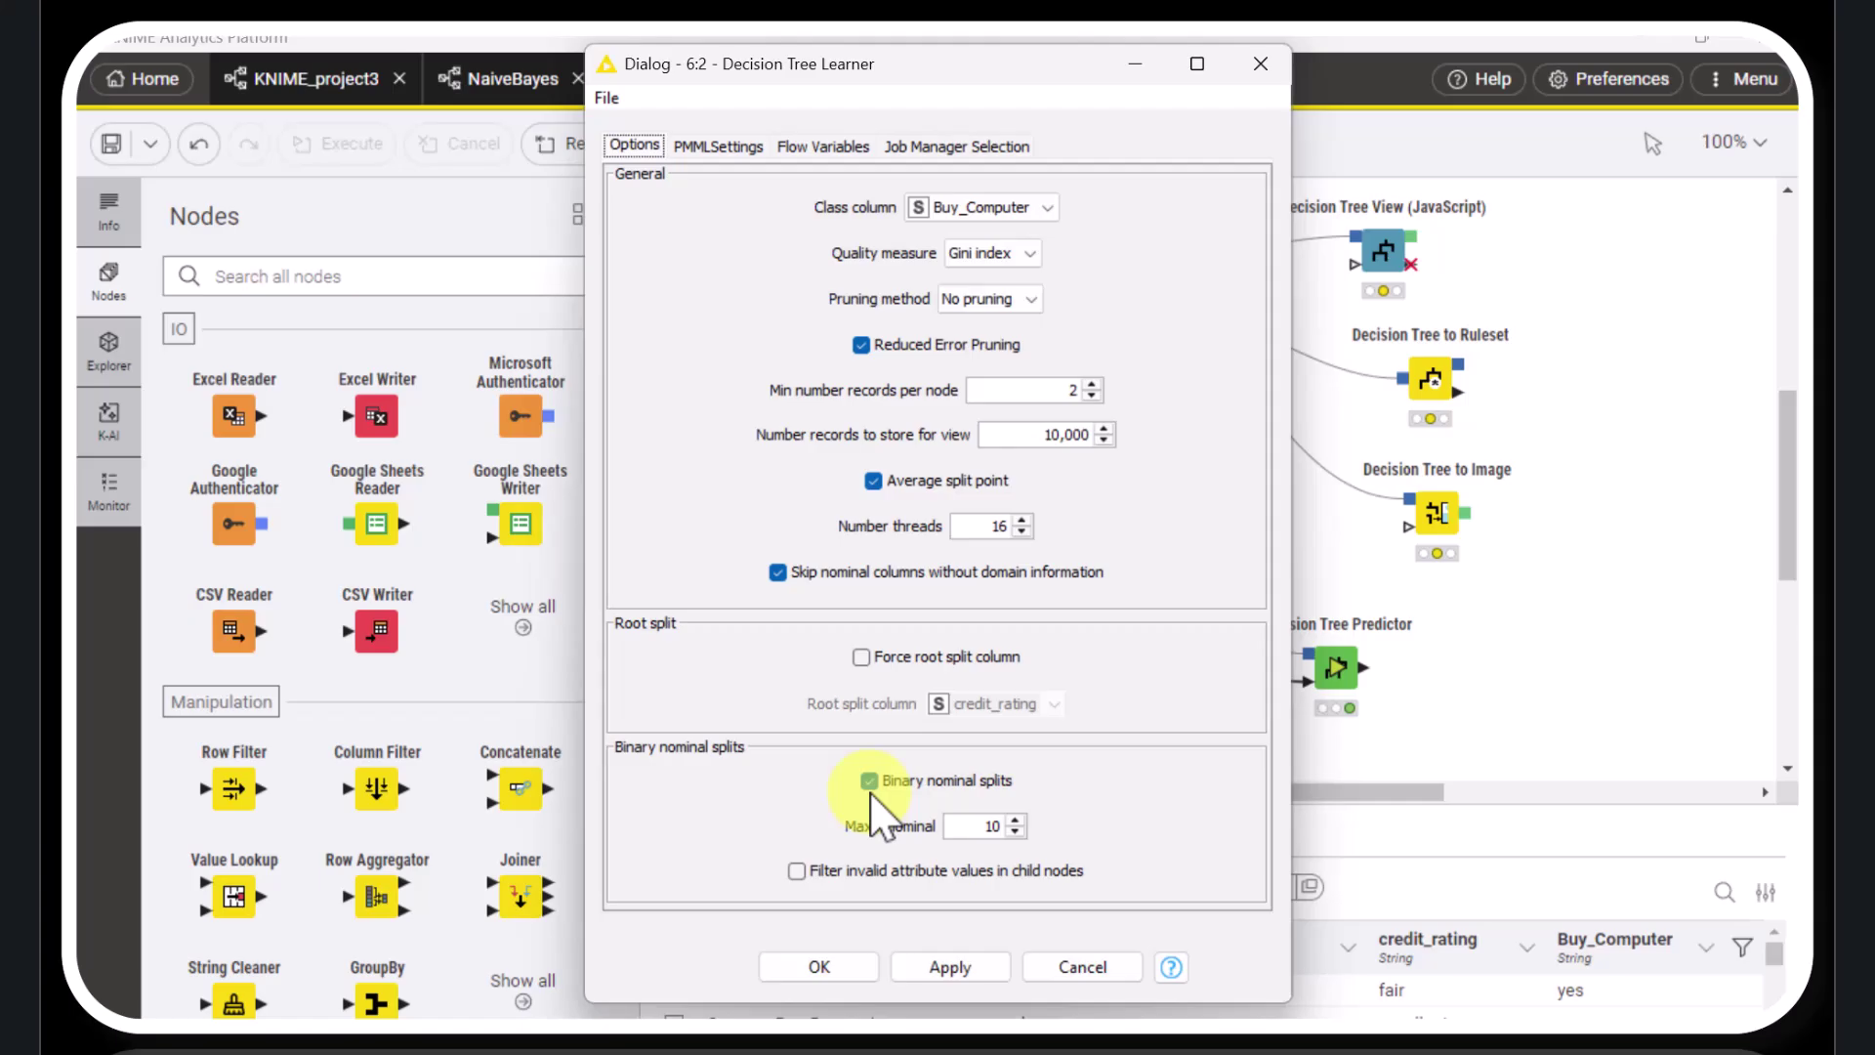
click(856, 971)
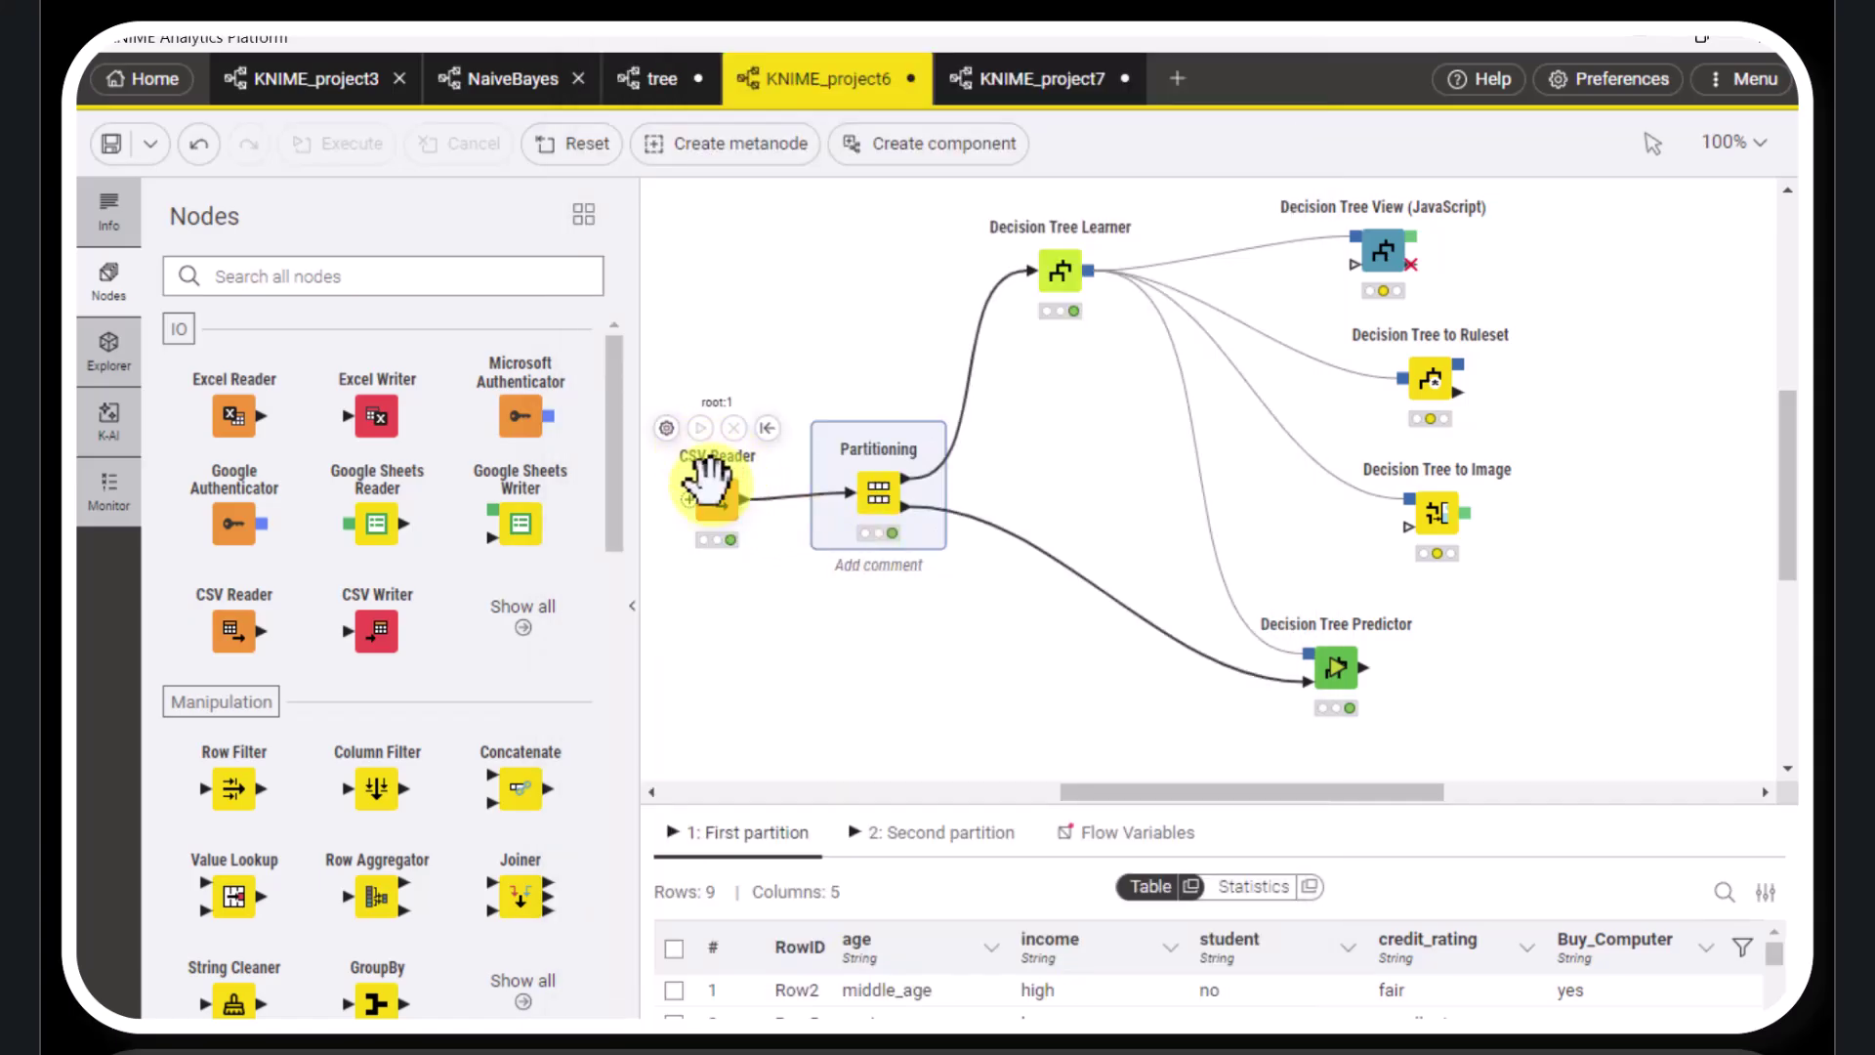
Examine the attribute columns and the Buy_Computer class column in the CSV Reader's output table
click(707, 481)
click(1193, 890)
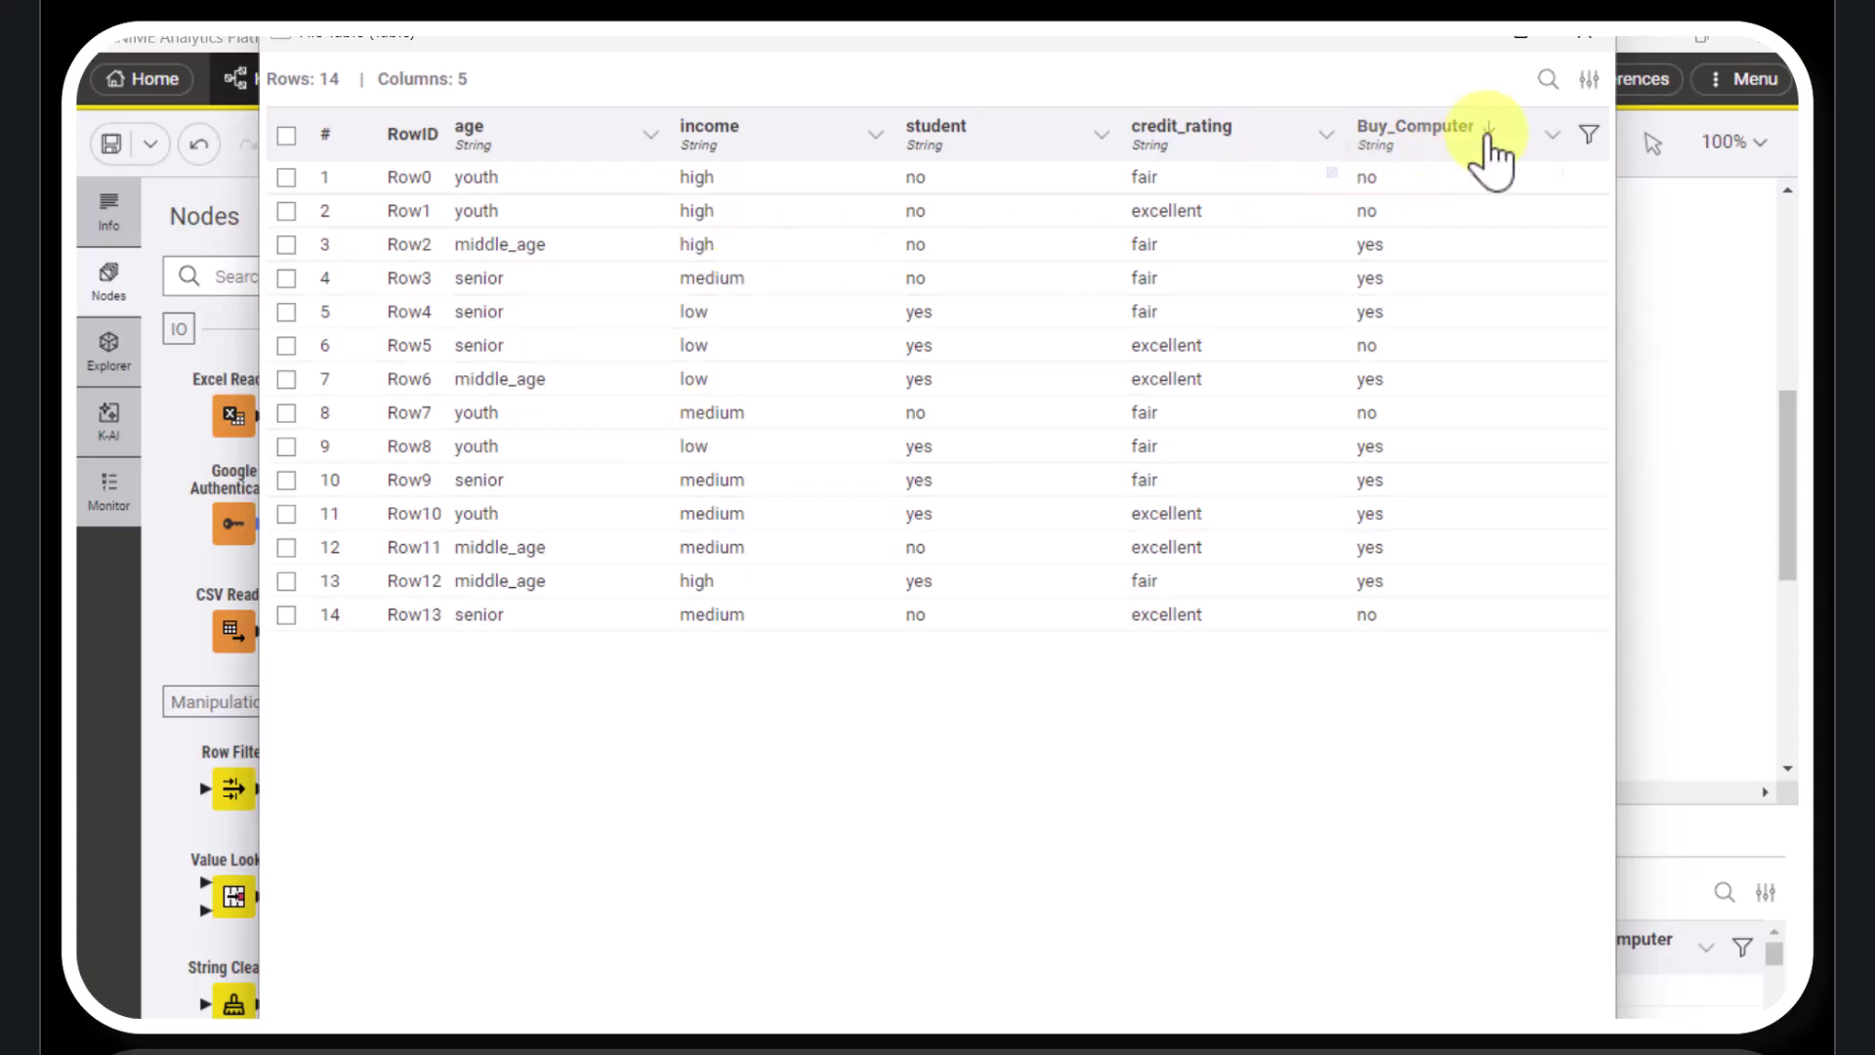
click(1583, 34)
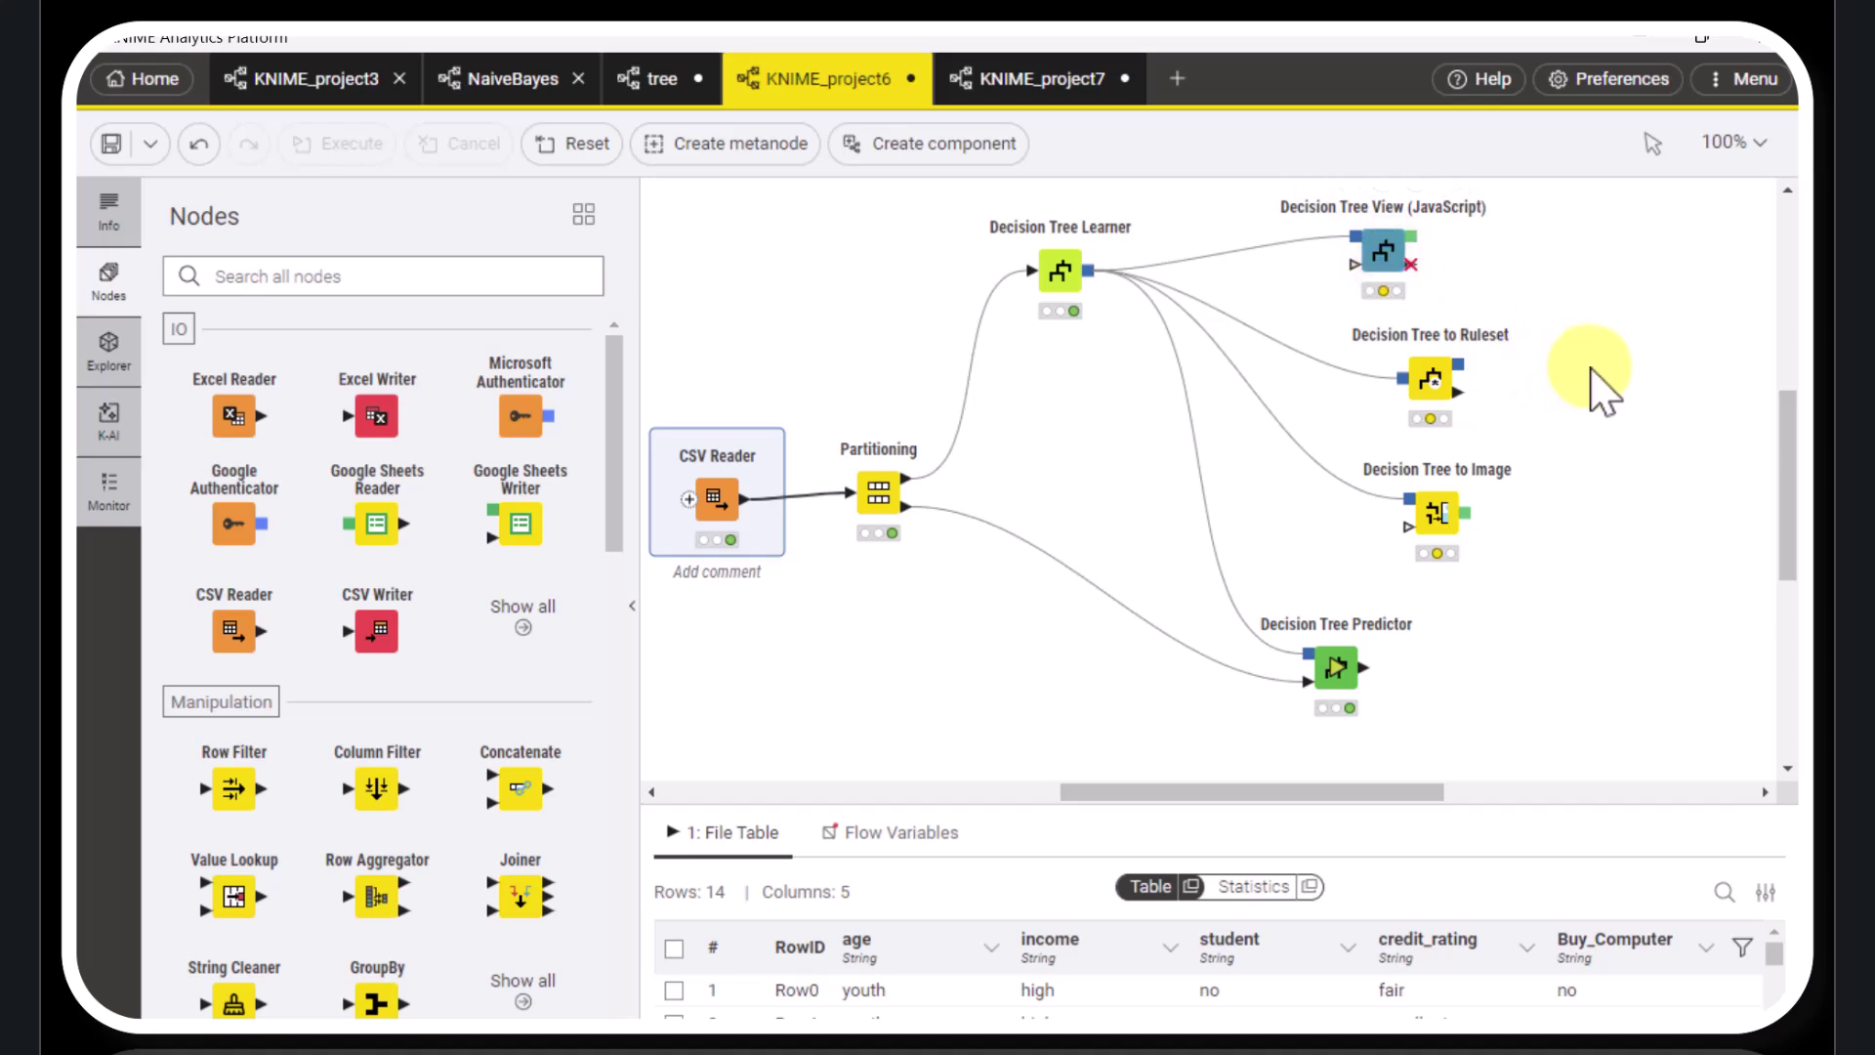
Review the Decision Tree View (JavaScript) node's plot options and accept them as they are
scroll(1791, 420, up, 1)
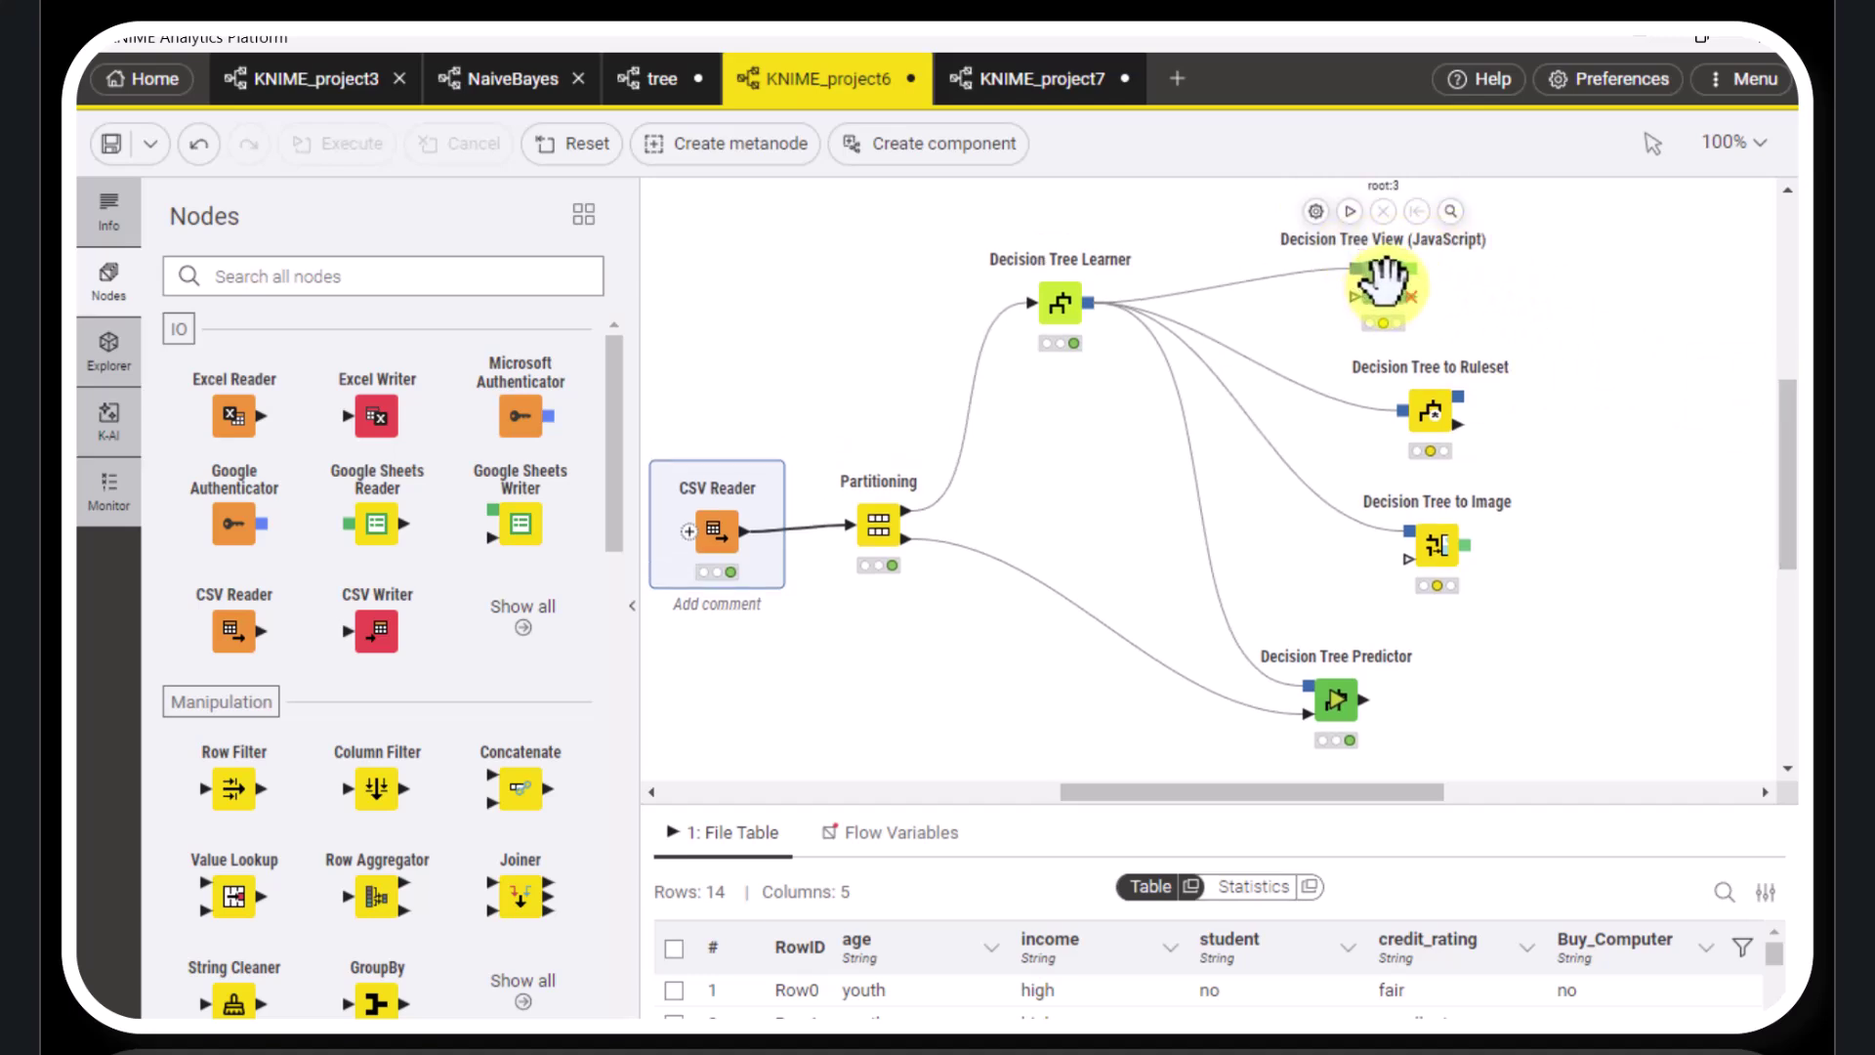
click(1383, 283)
click(1317, 211)
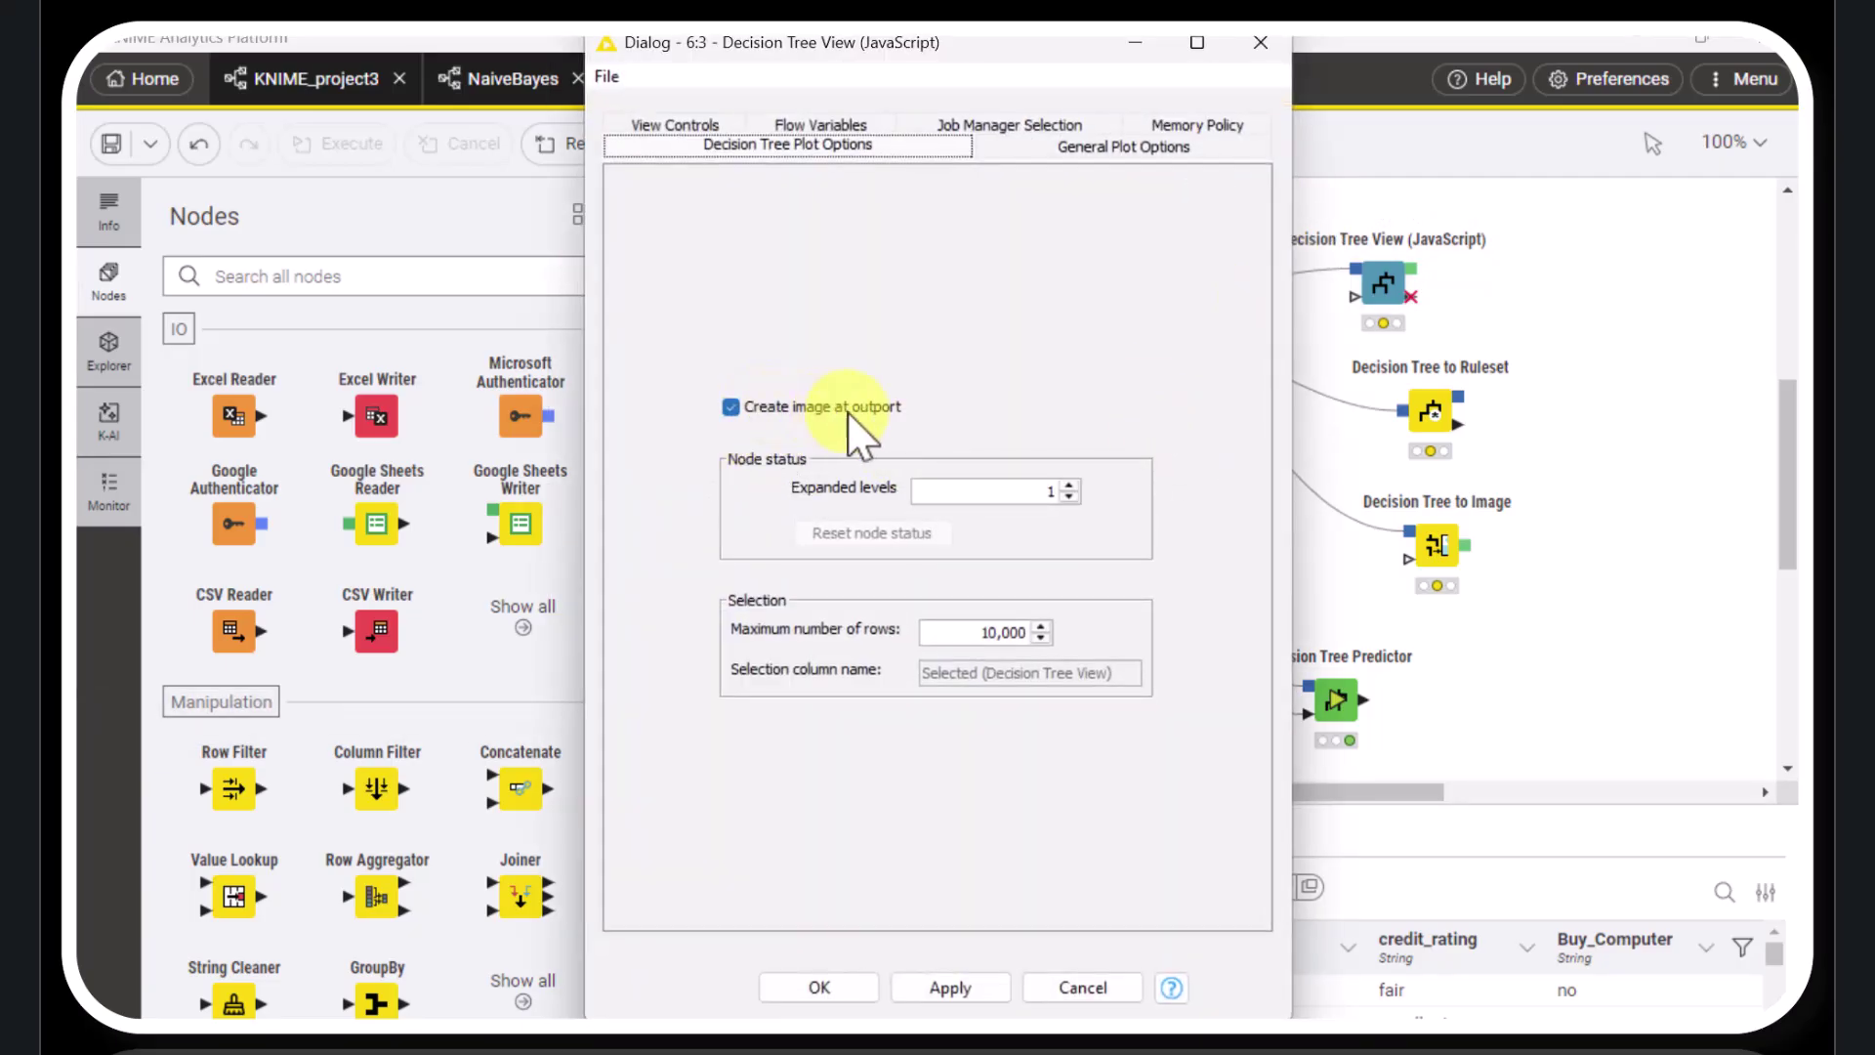
click(825, 988)
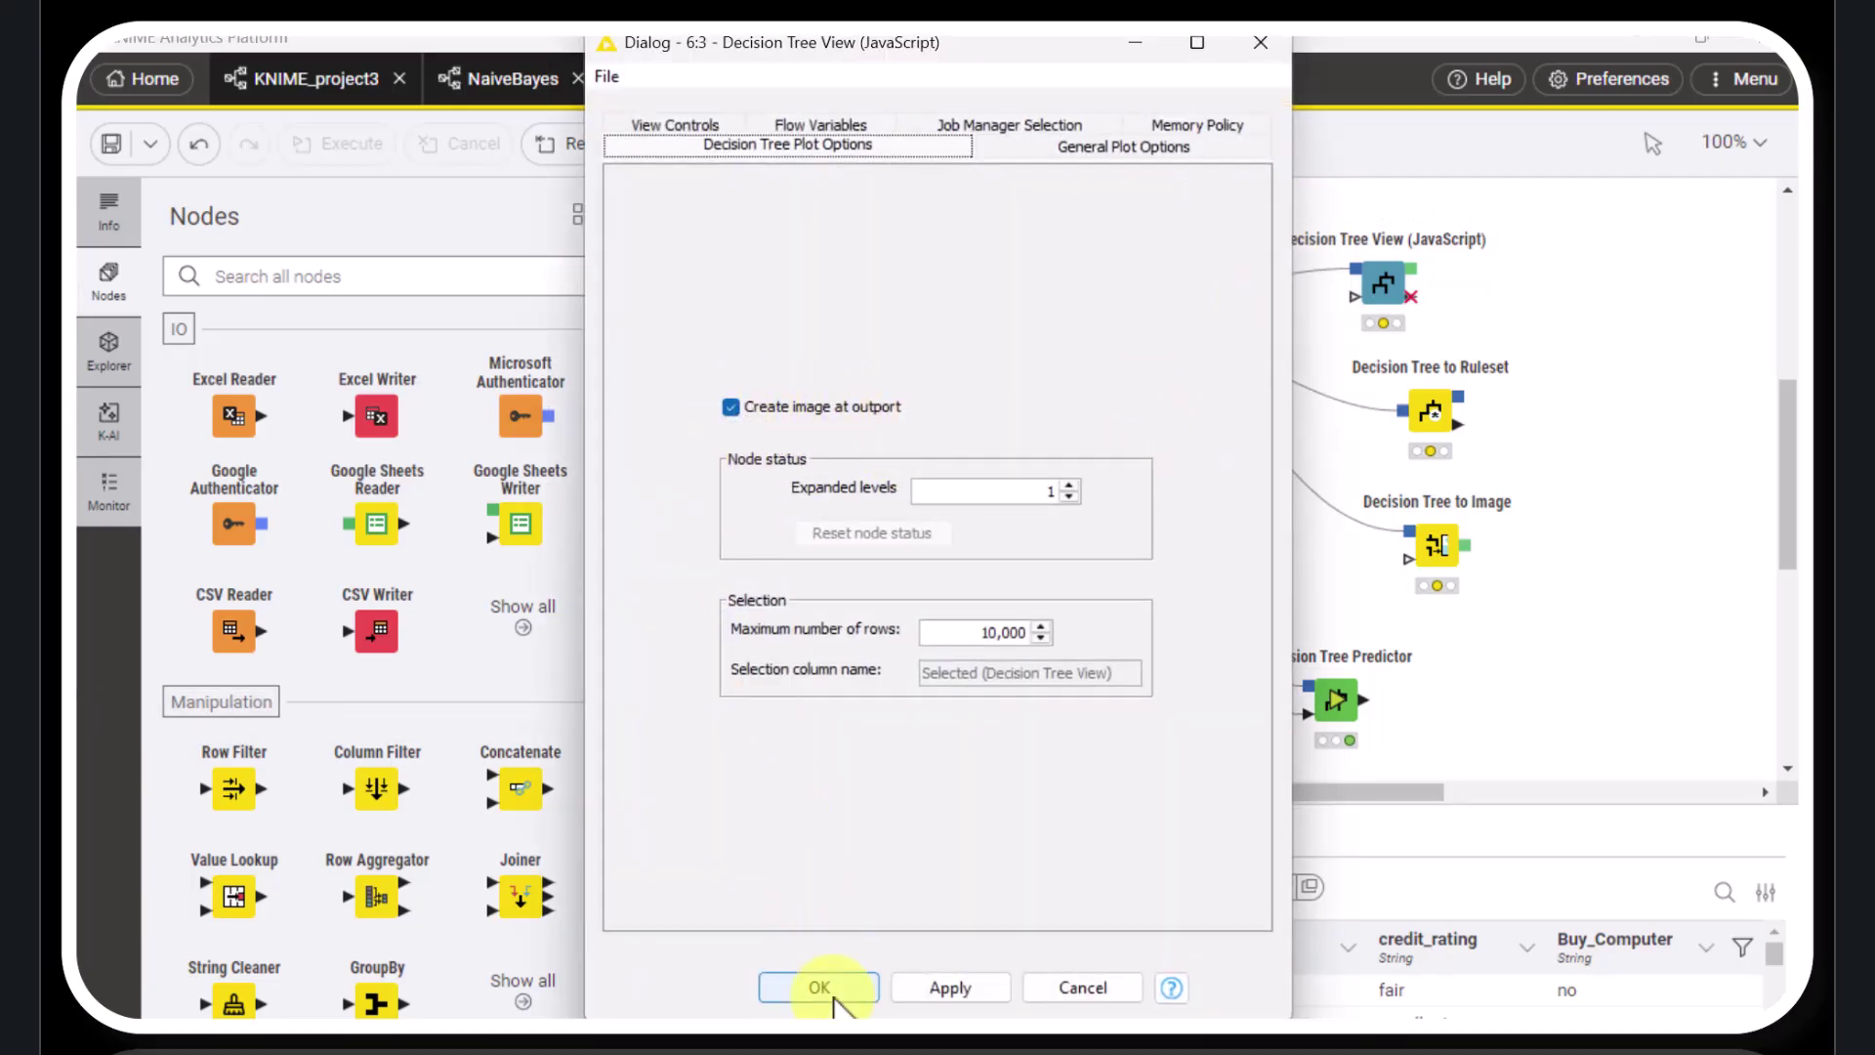
Execute the Decision Tree View (JavaScript) node and inspect its tree view with the credit_rating branch expanded
mouse_move(1368, 284)
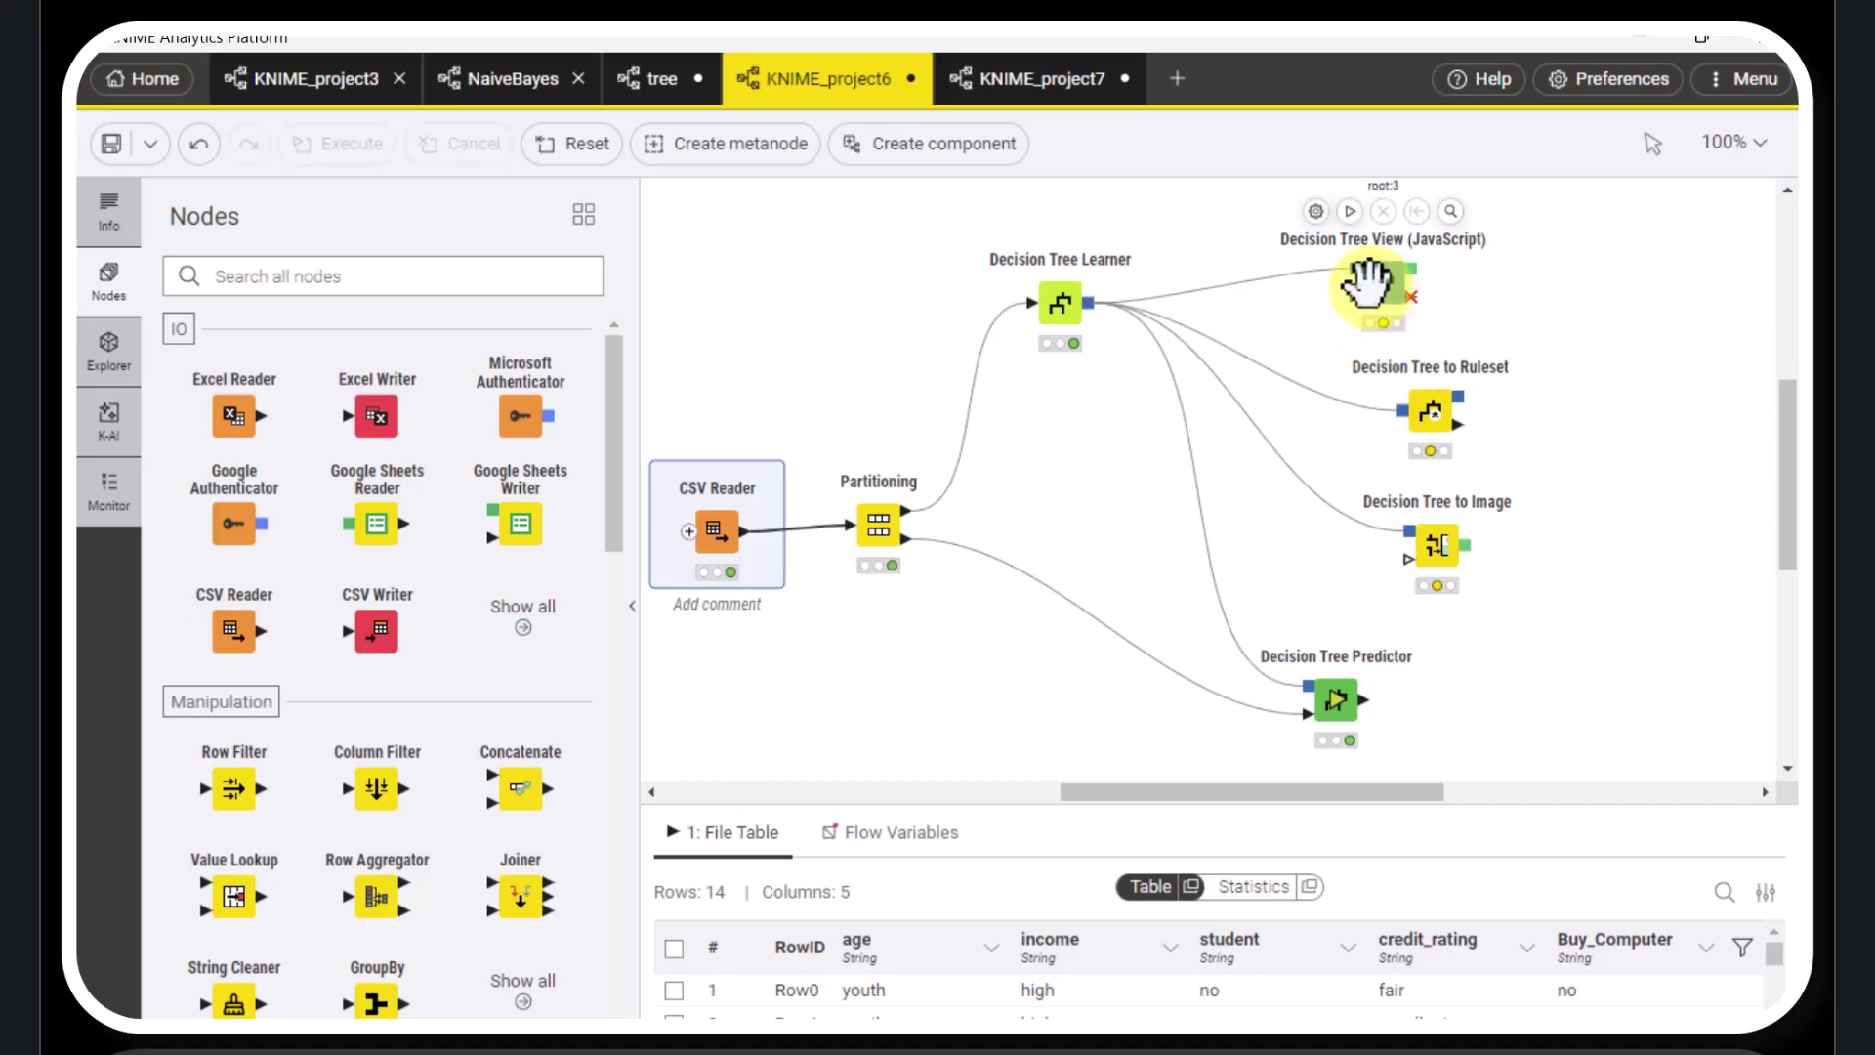
click(1351, 211)
right_click(1404, 293)
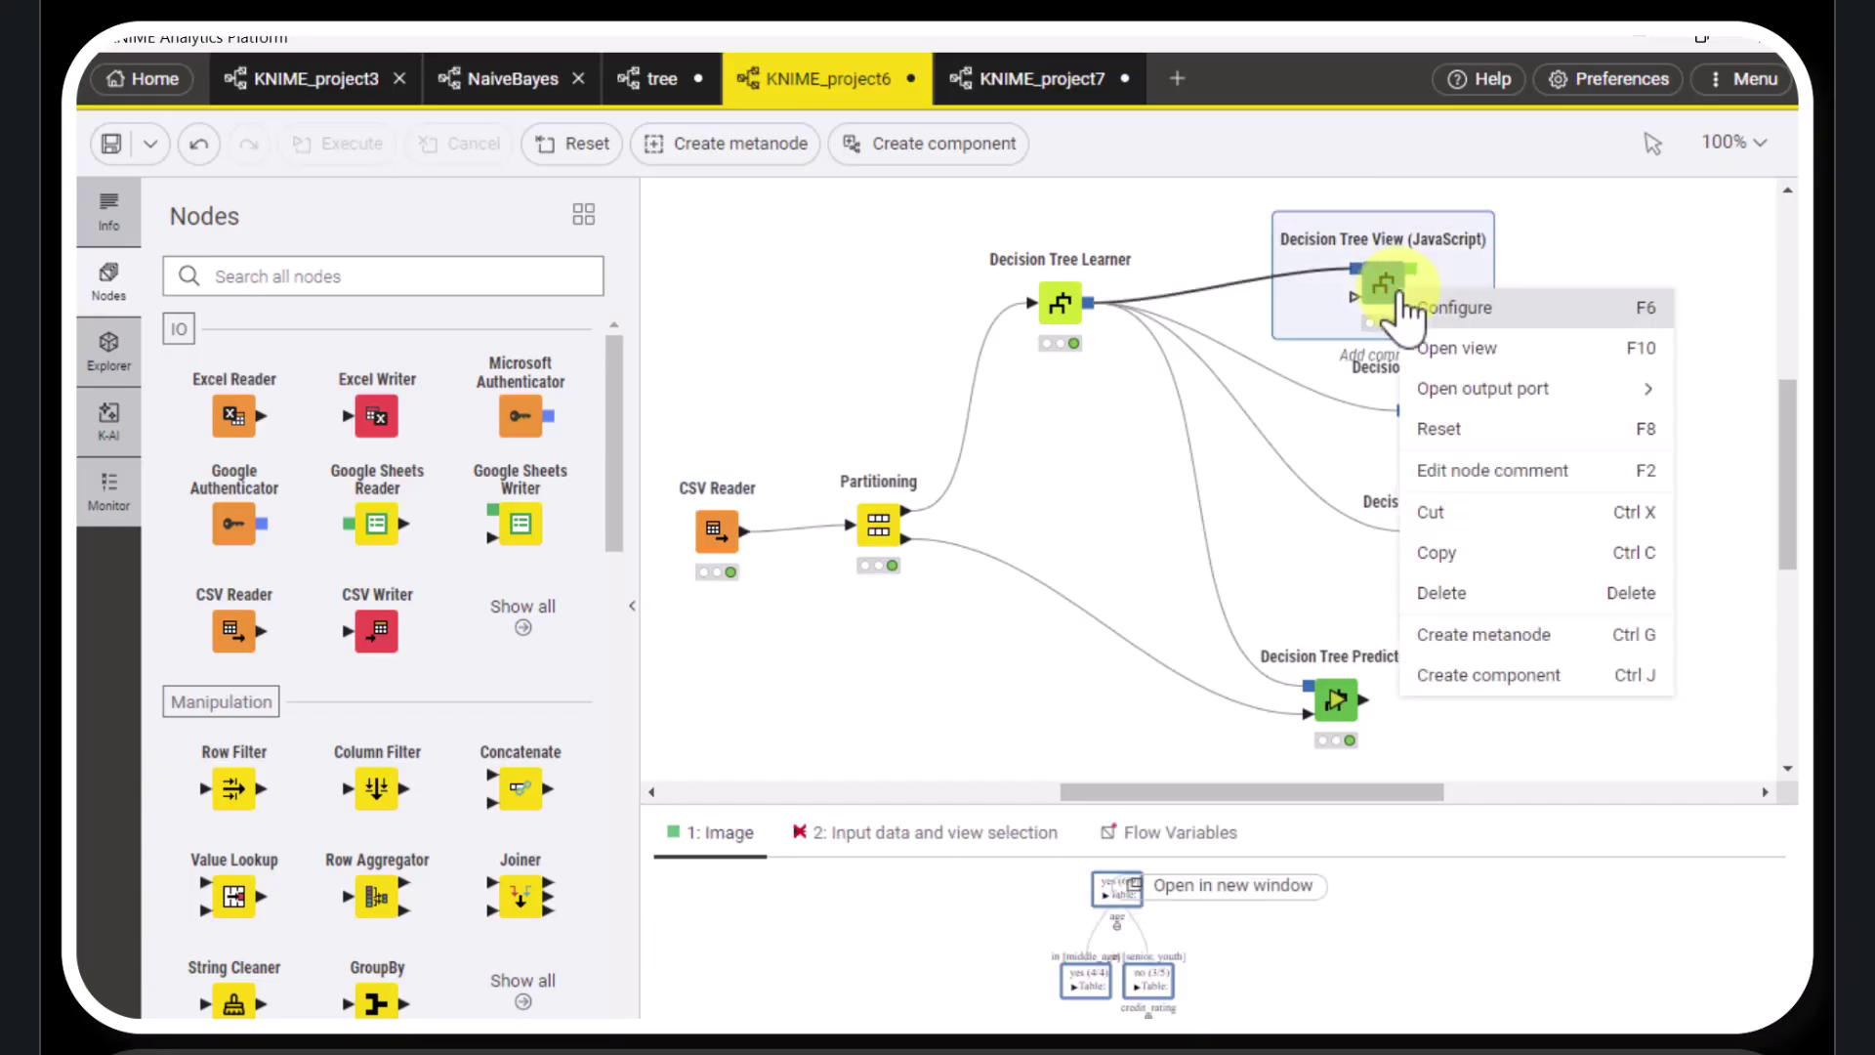
click(1470, 350)
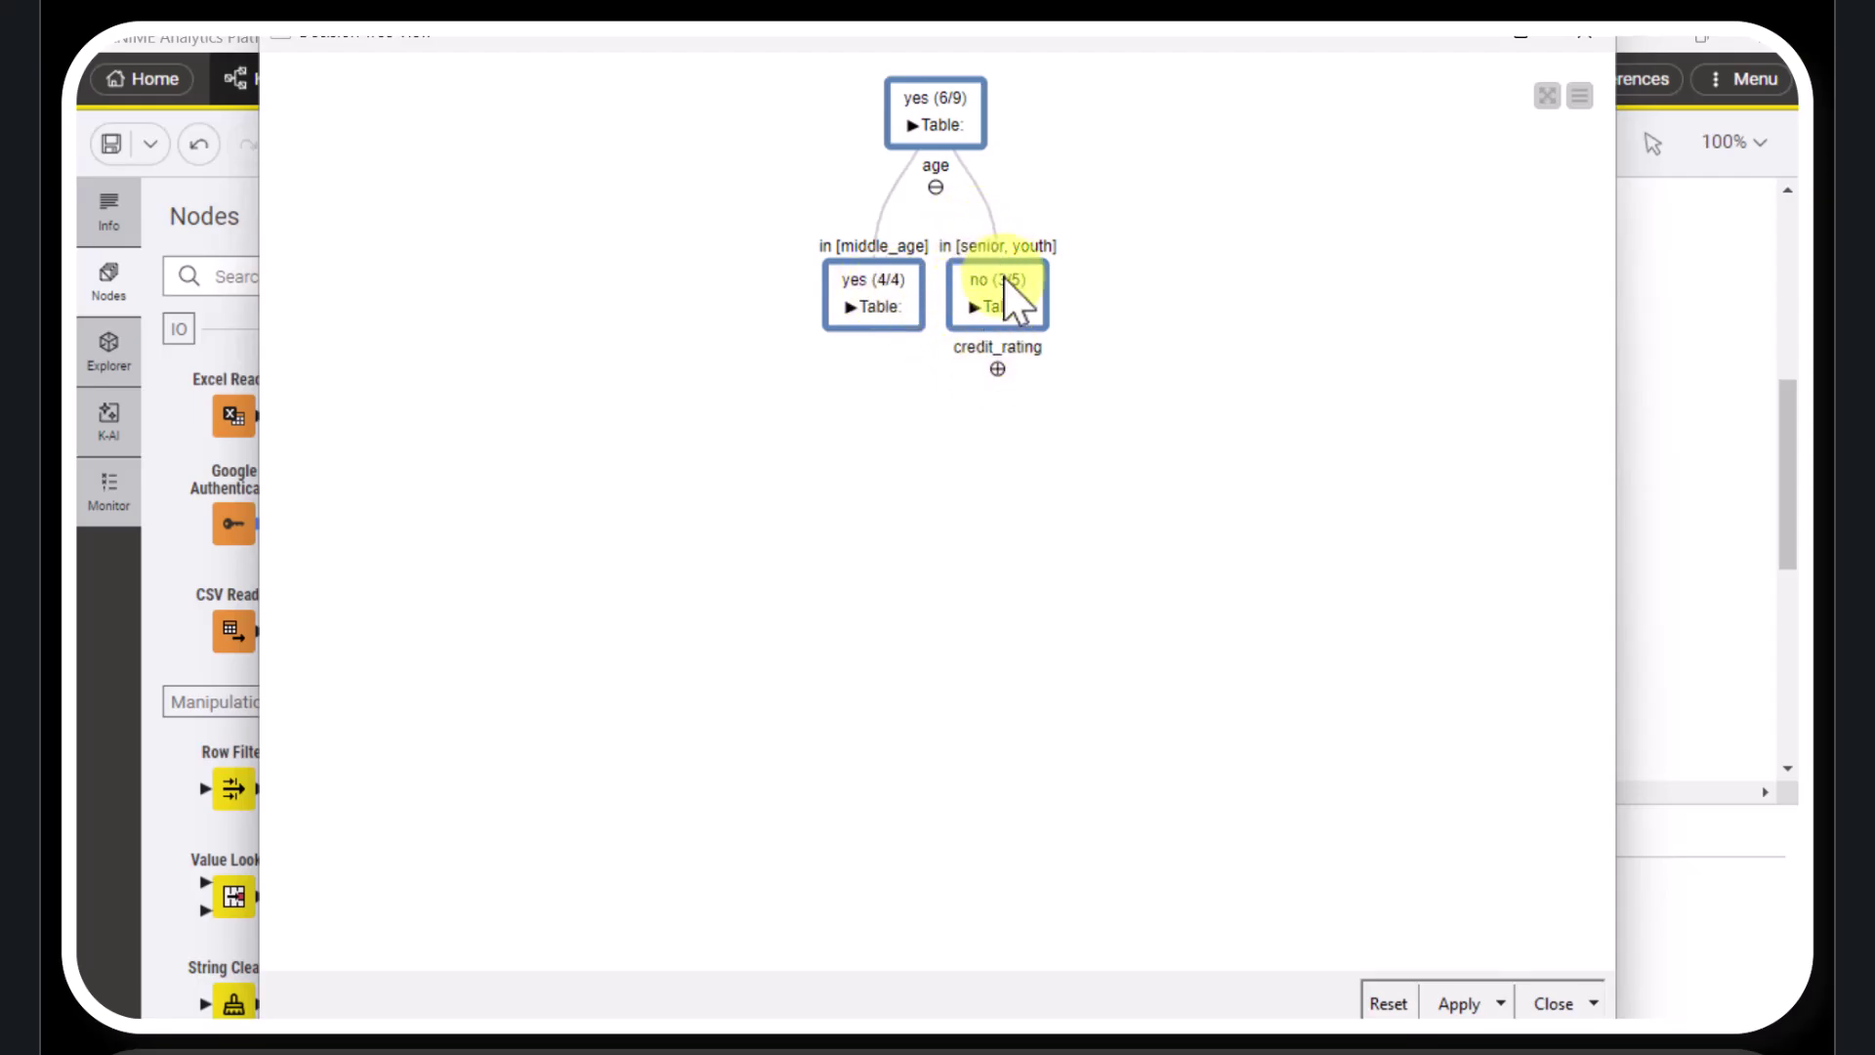
click(997, 369)
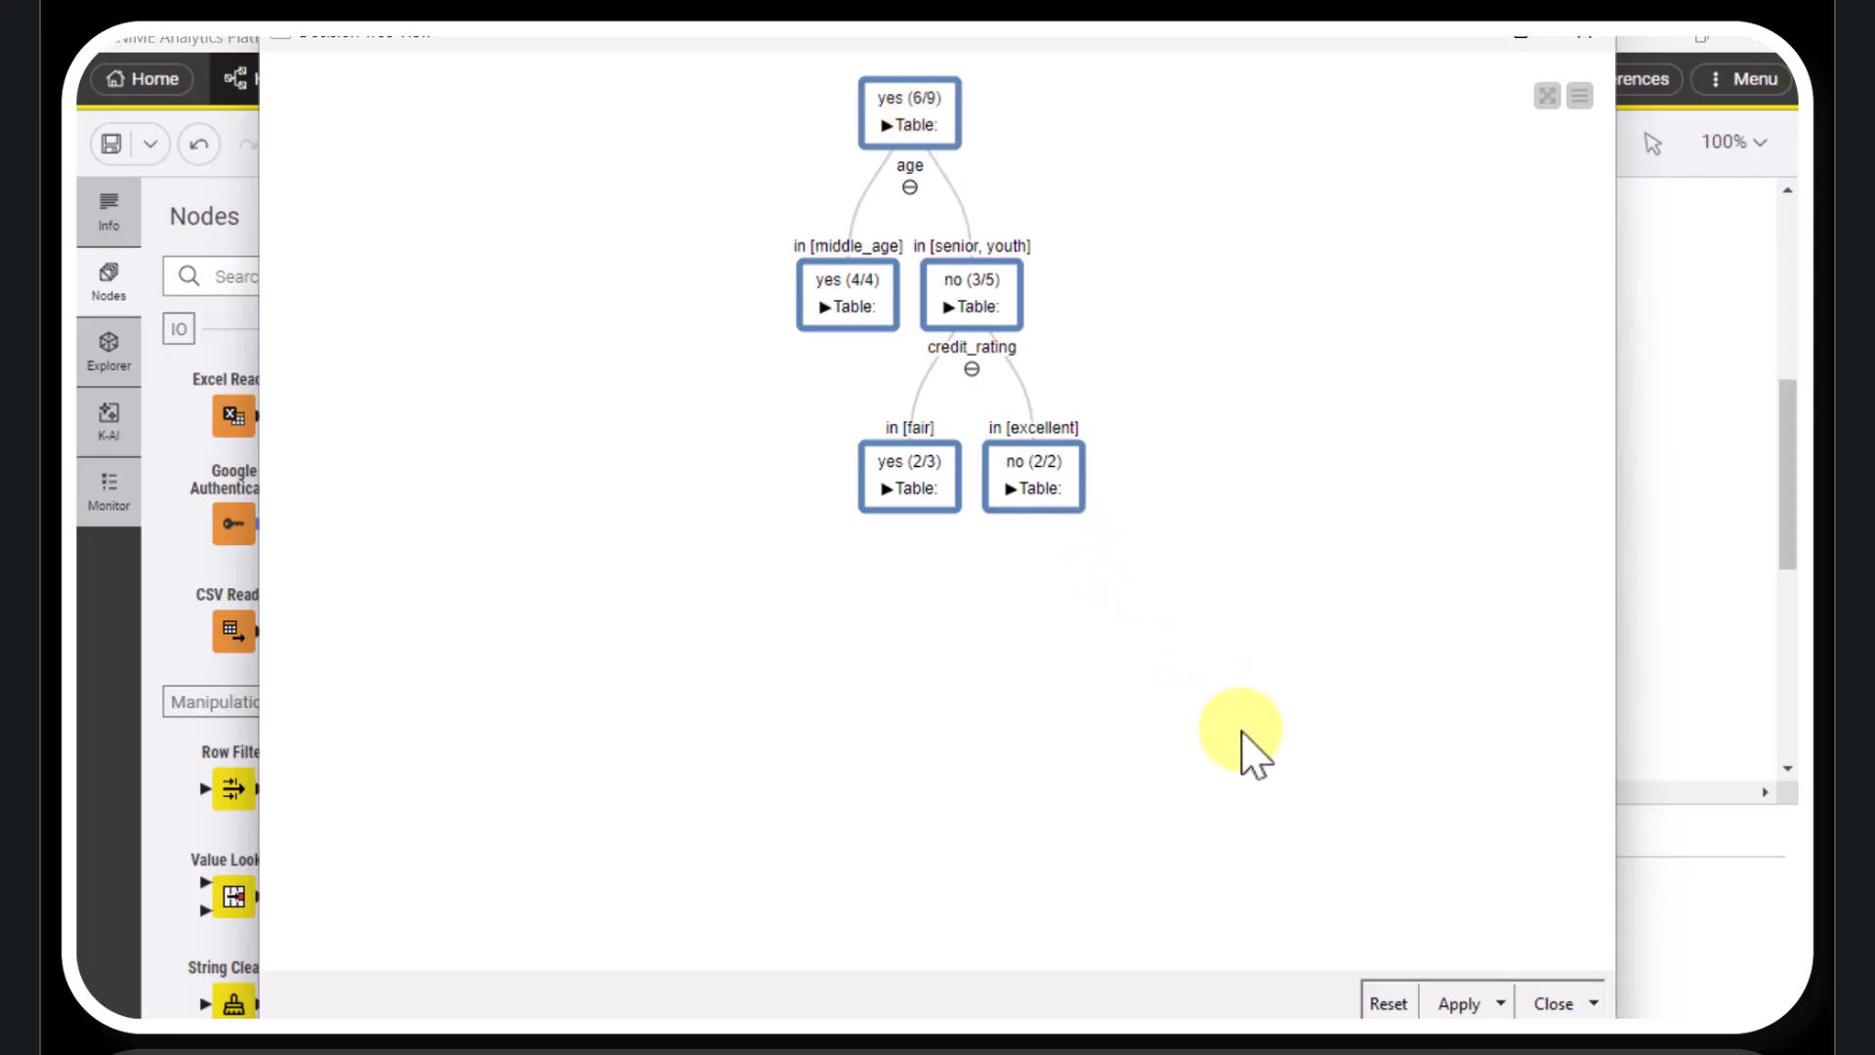
click(1556, 1004)
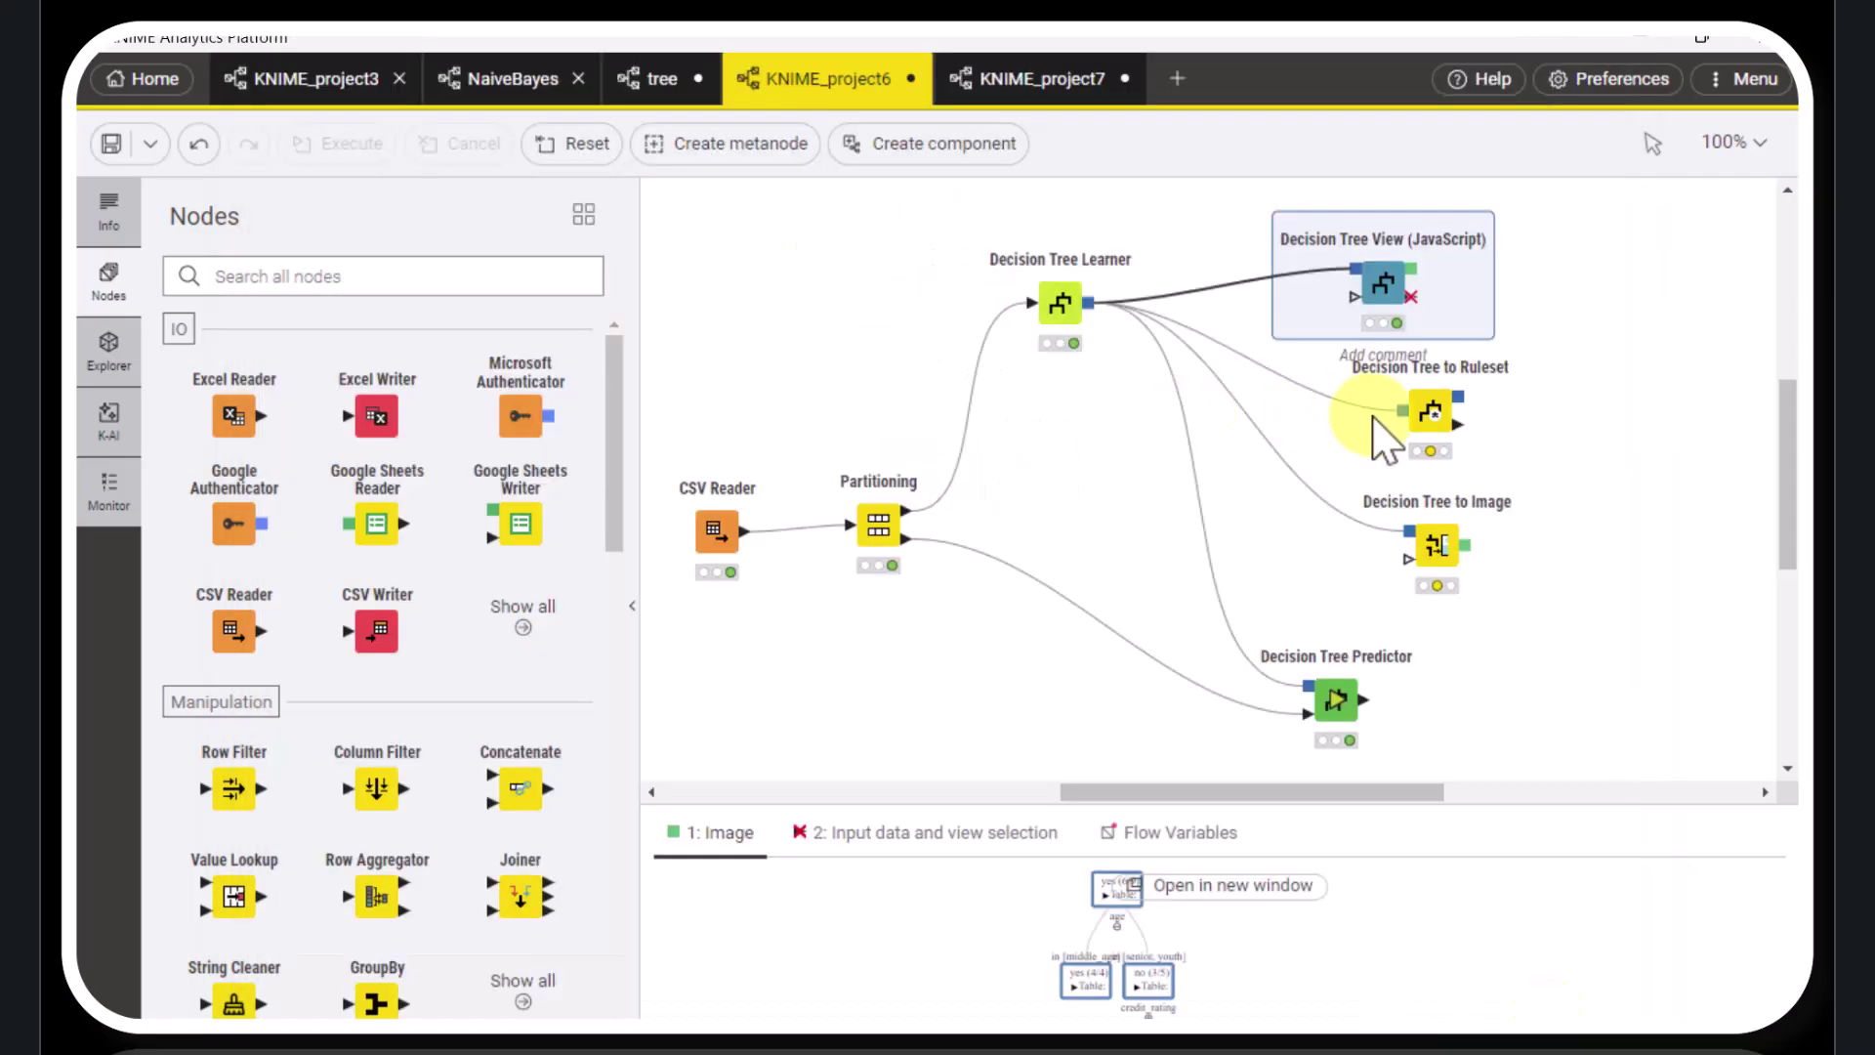
Execute the Decision Tree to Ruleset node and inspect its rules table, widening the Rule column to read the full rules
click(1432, 415)
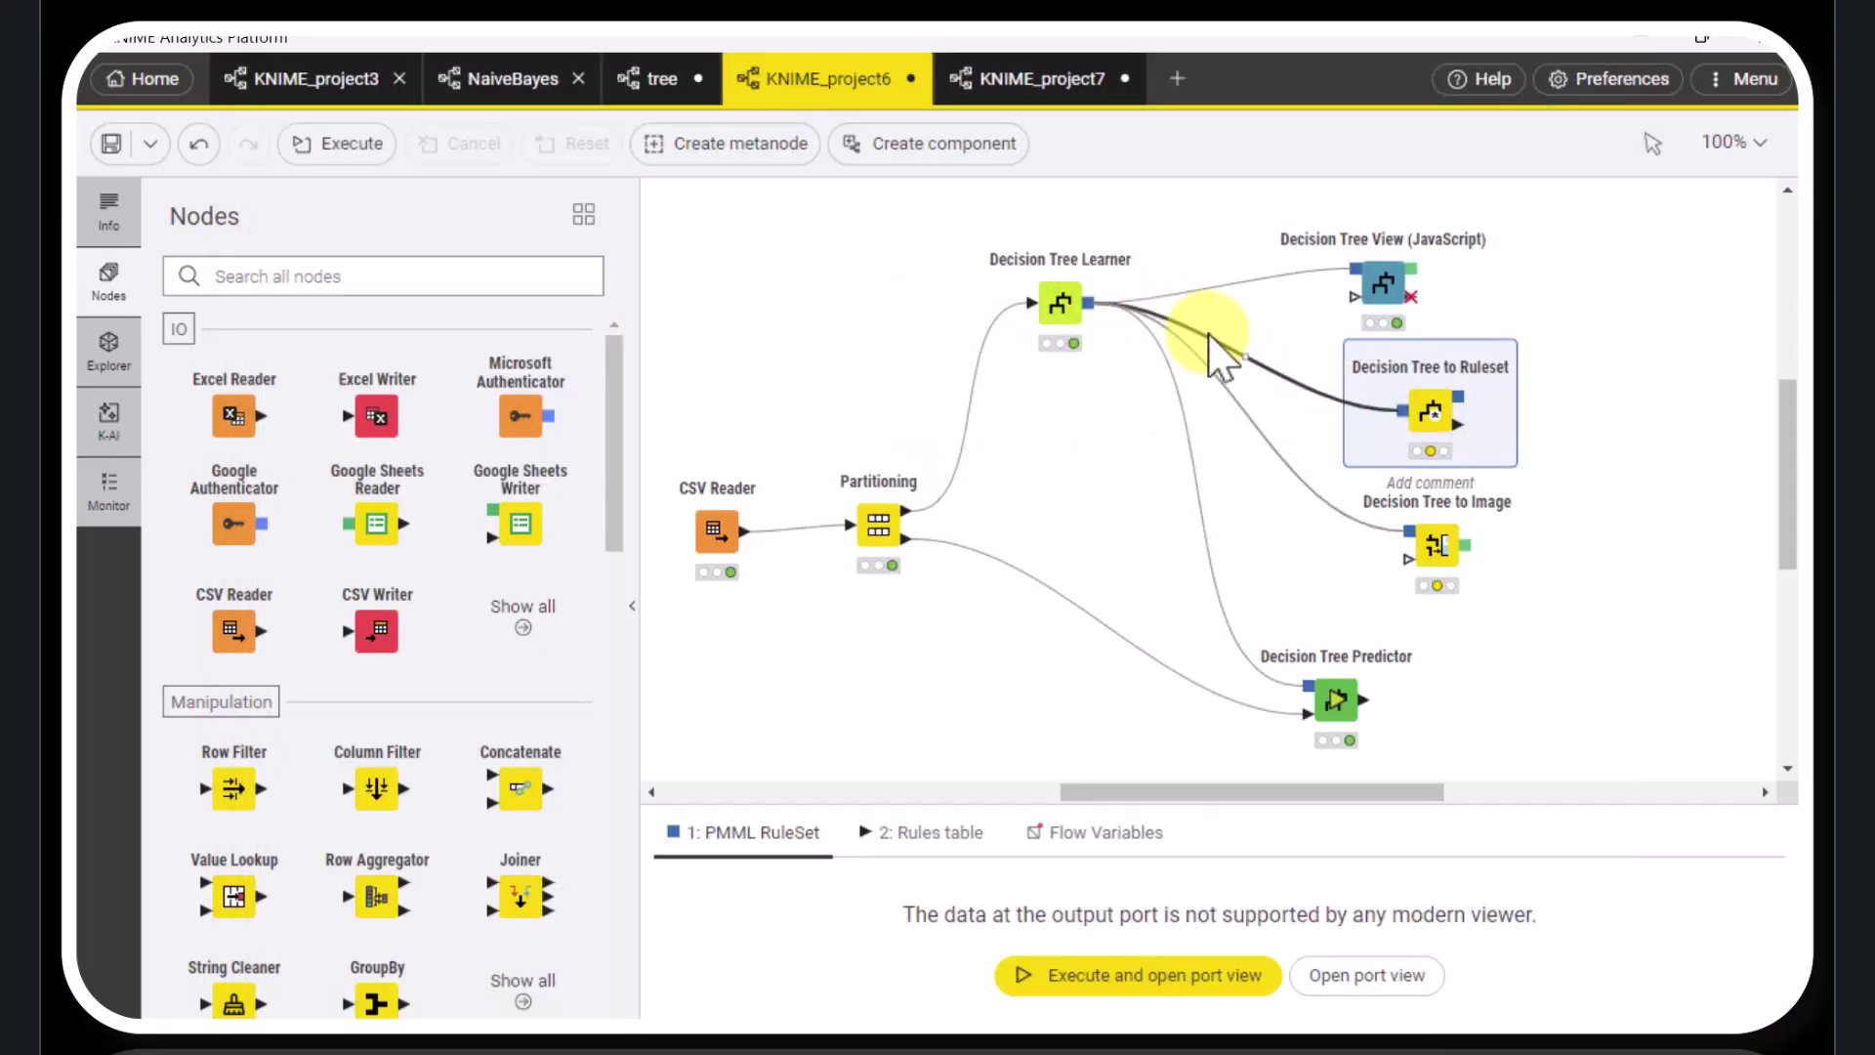
mouse_move(1418, 406)
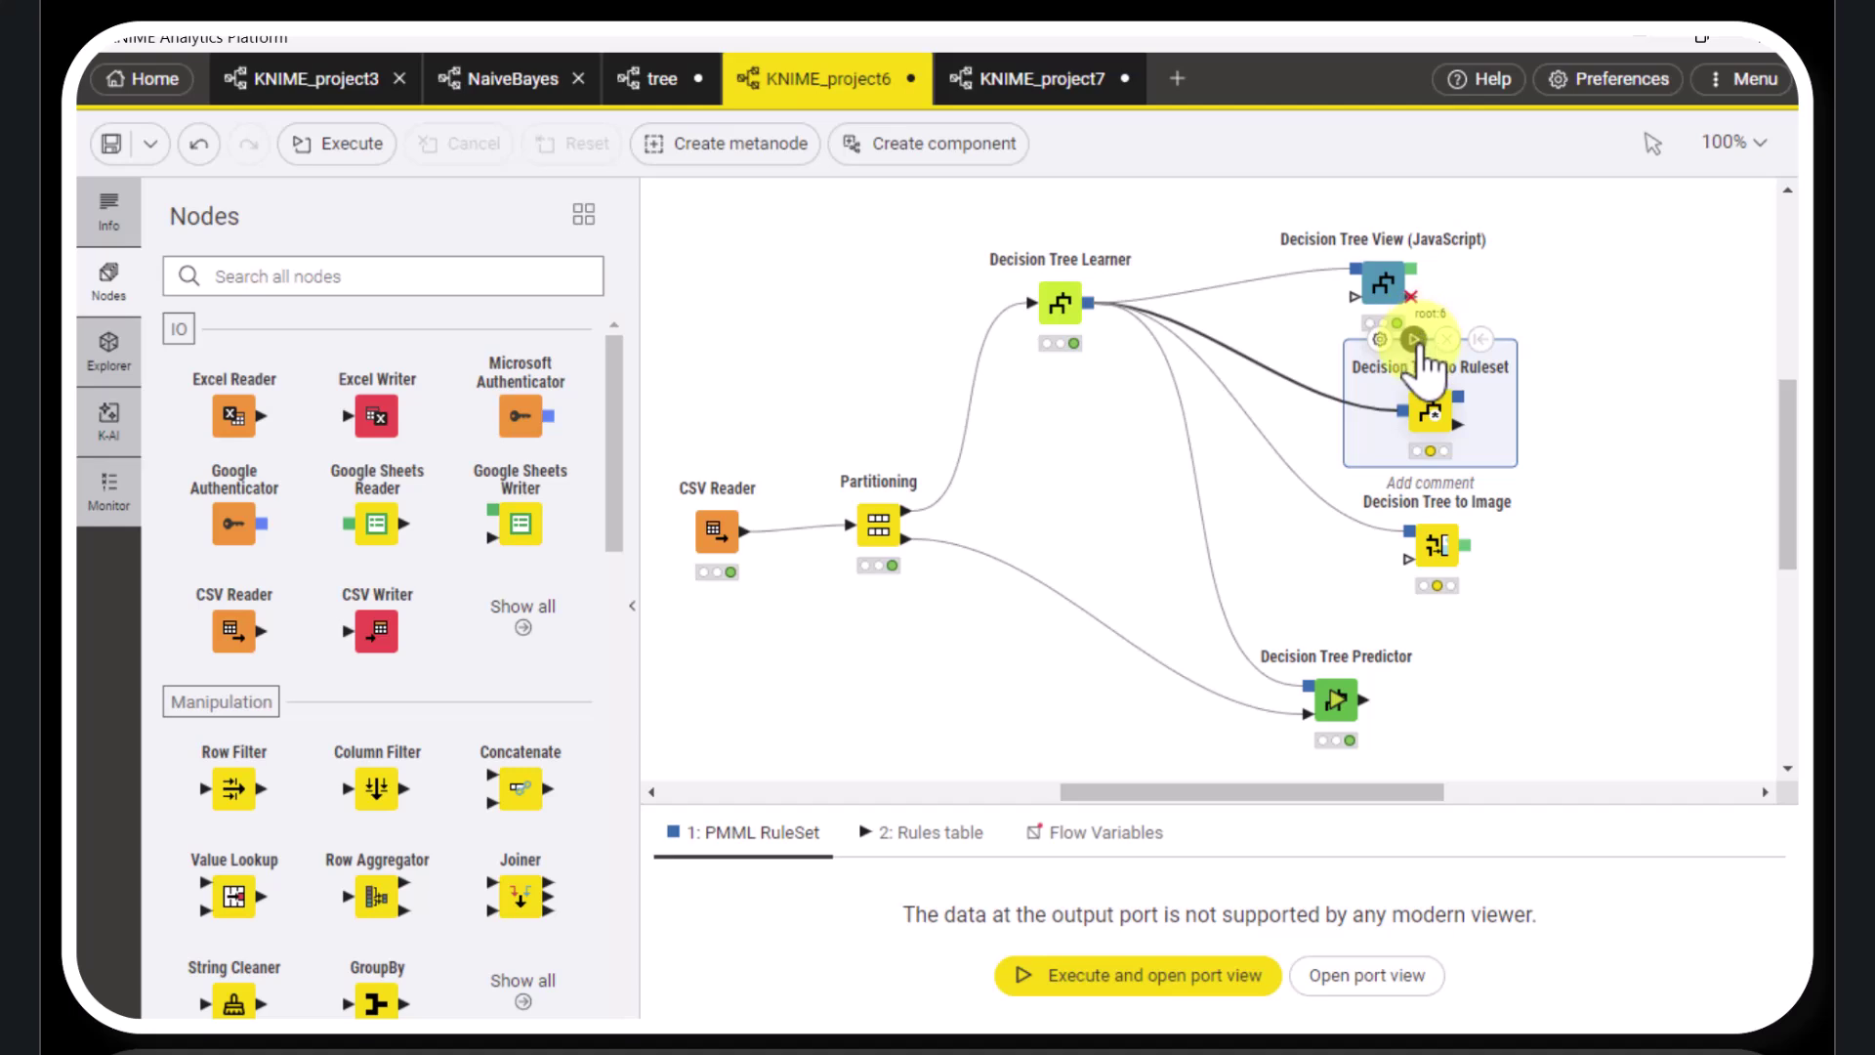
key(F7)
right_click(1429, 409)
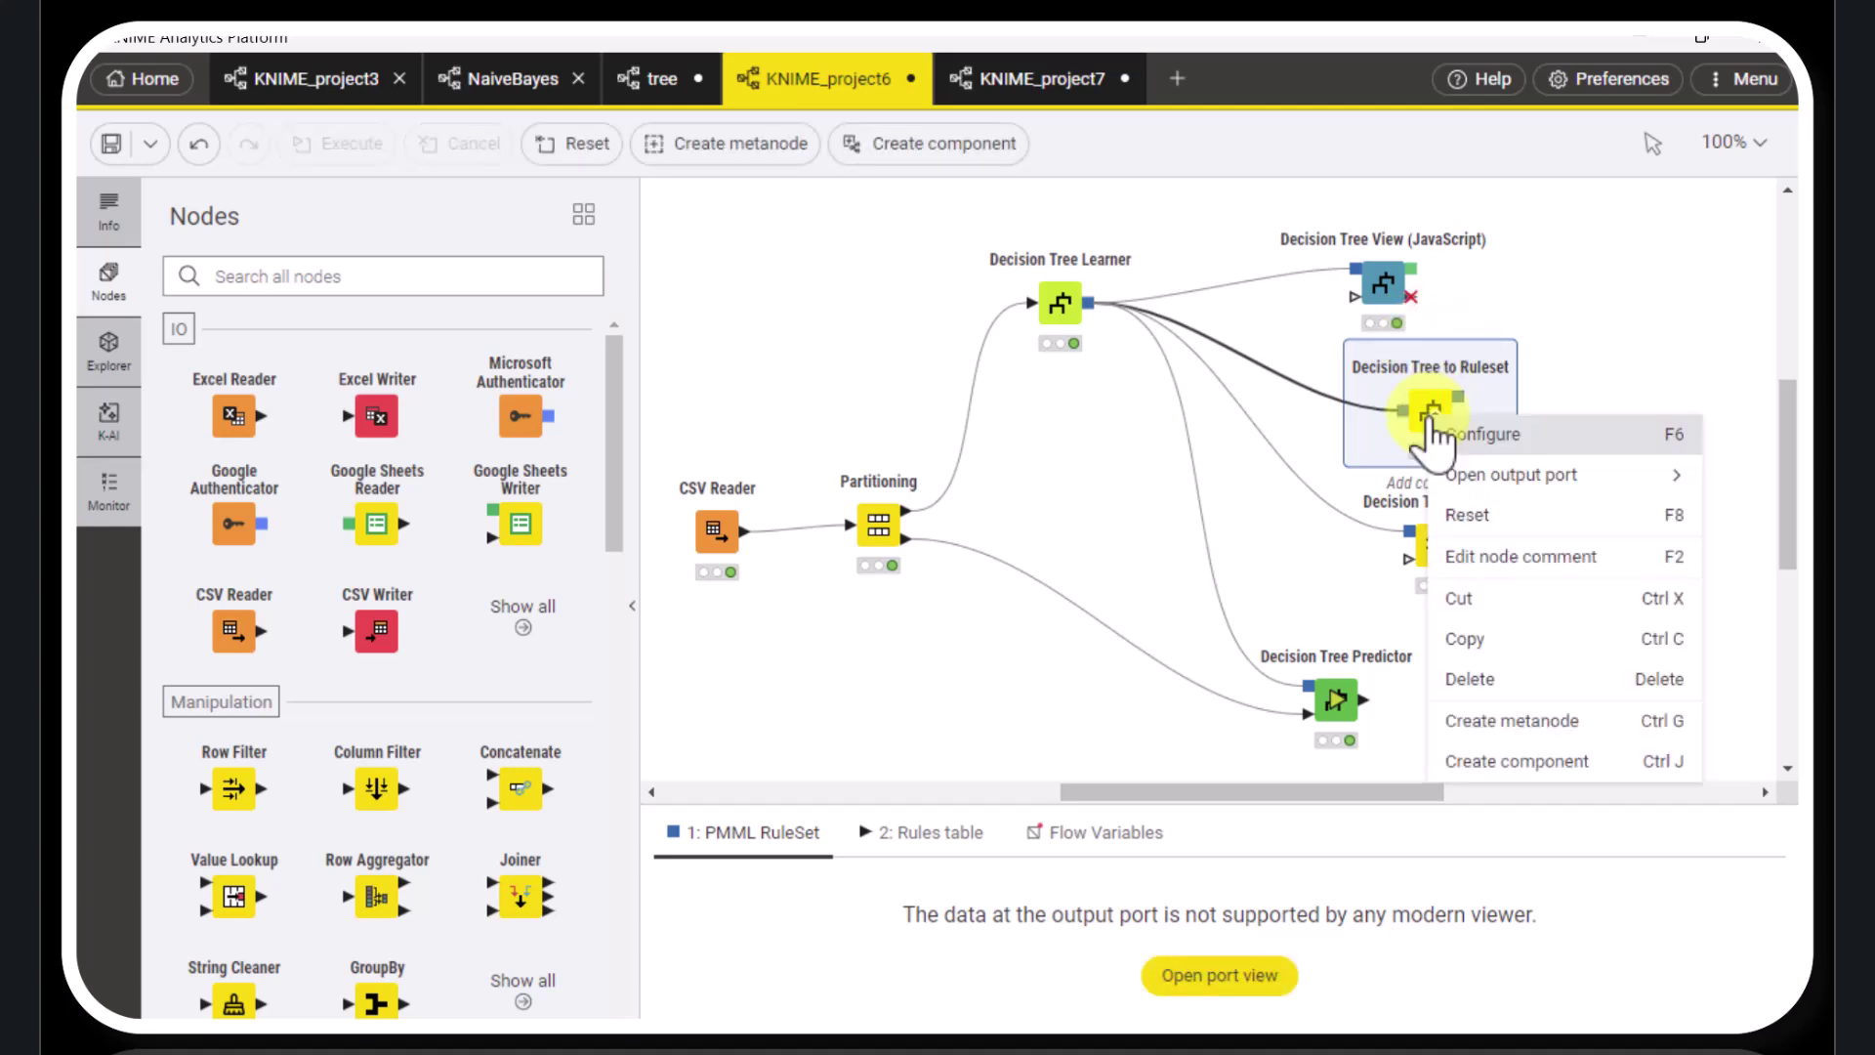
mouse_move(1482, 476)
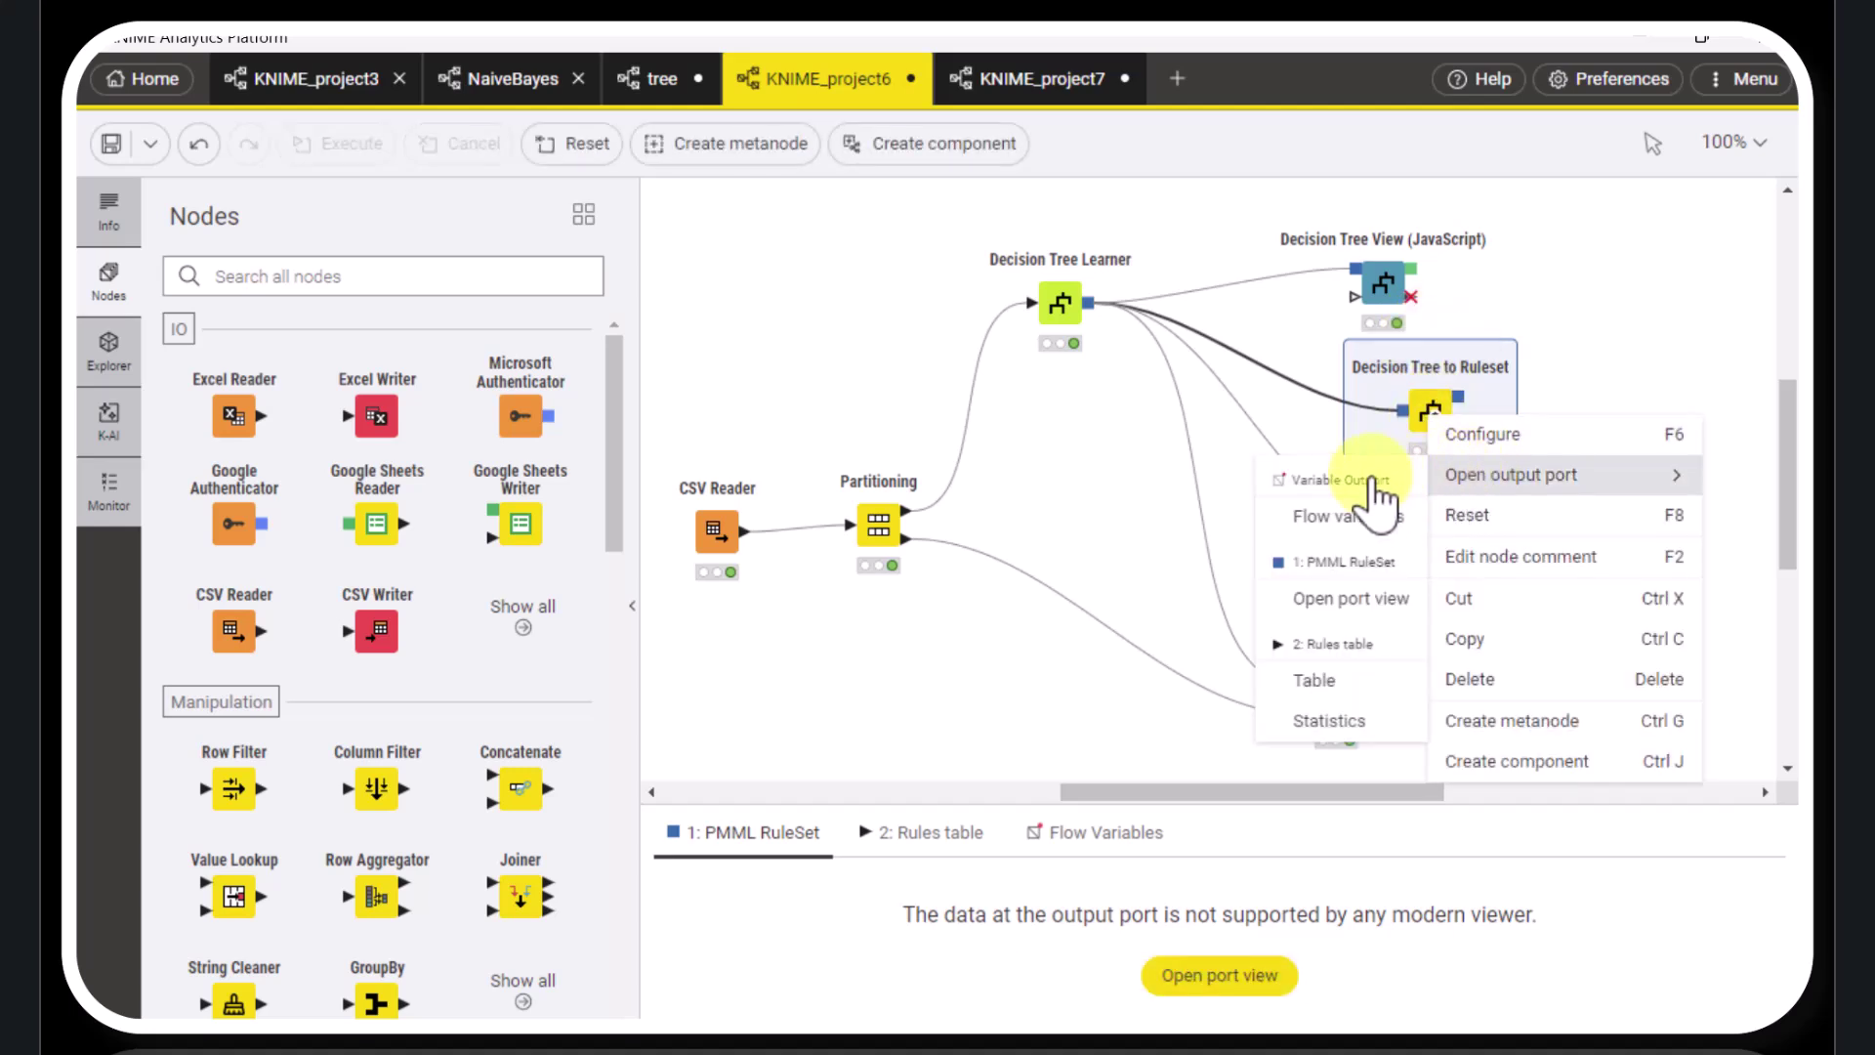
click(1313, 681)
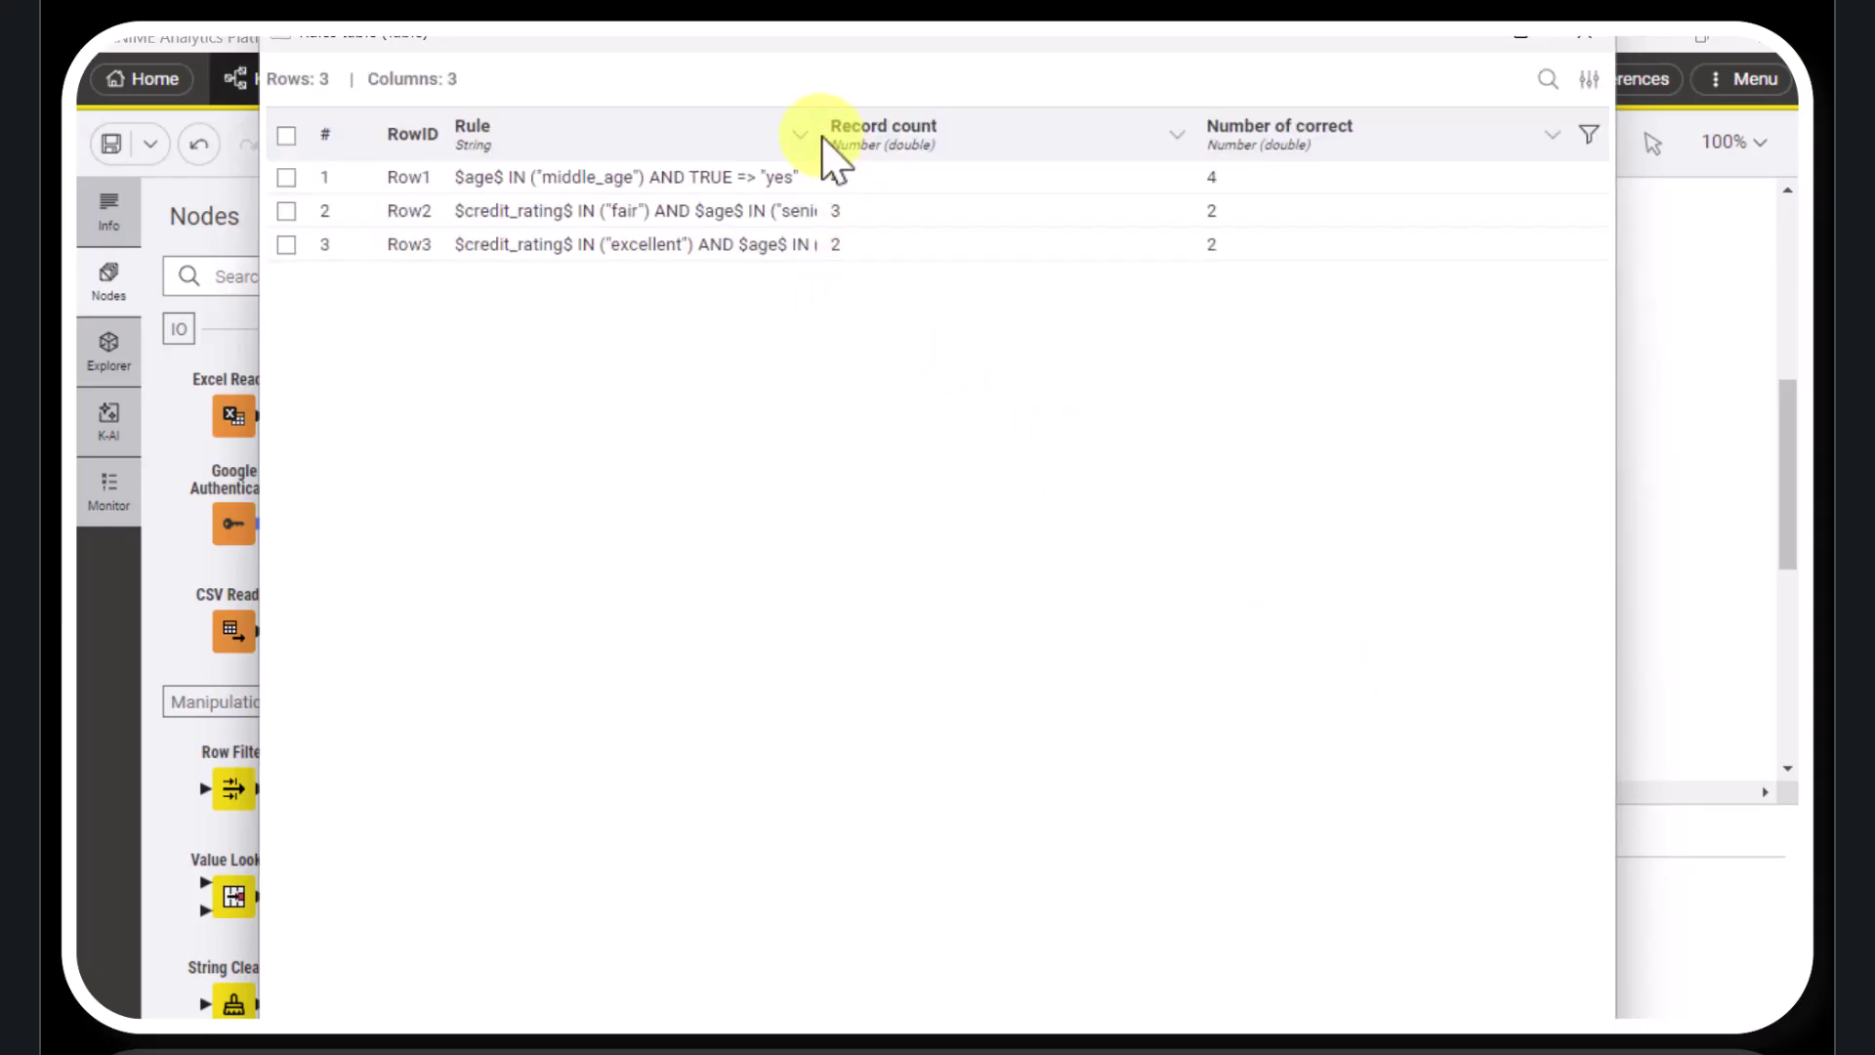
drag(808, 135, 1071, 136)
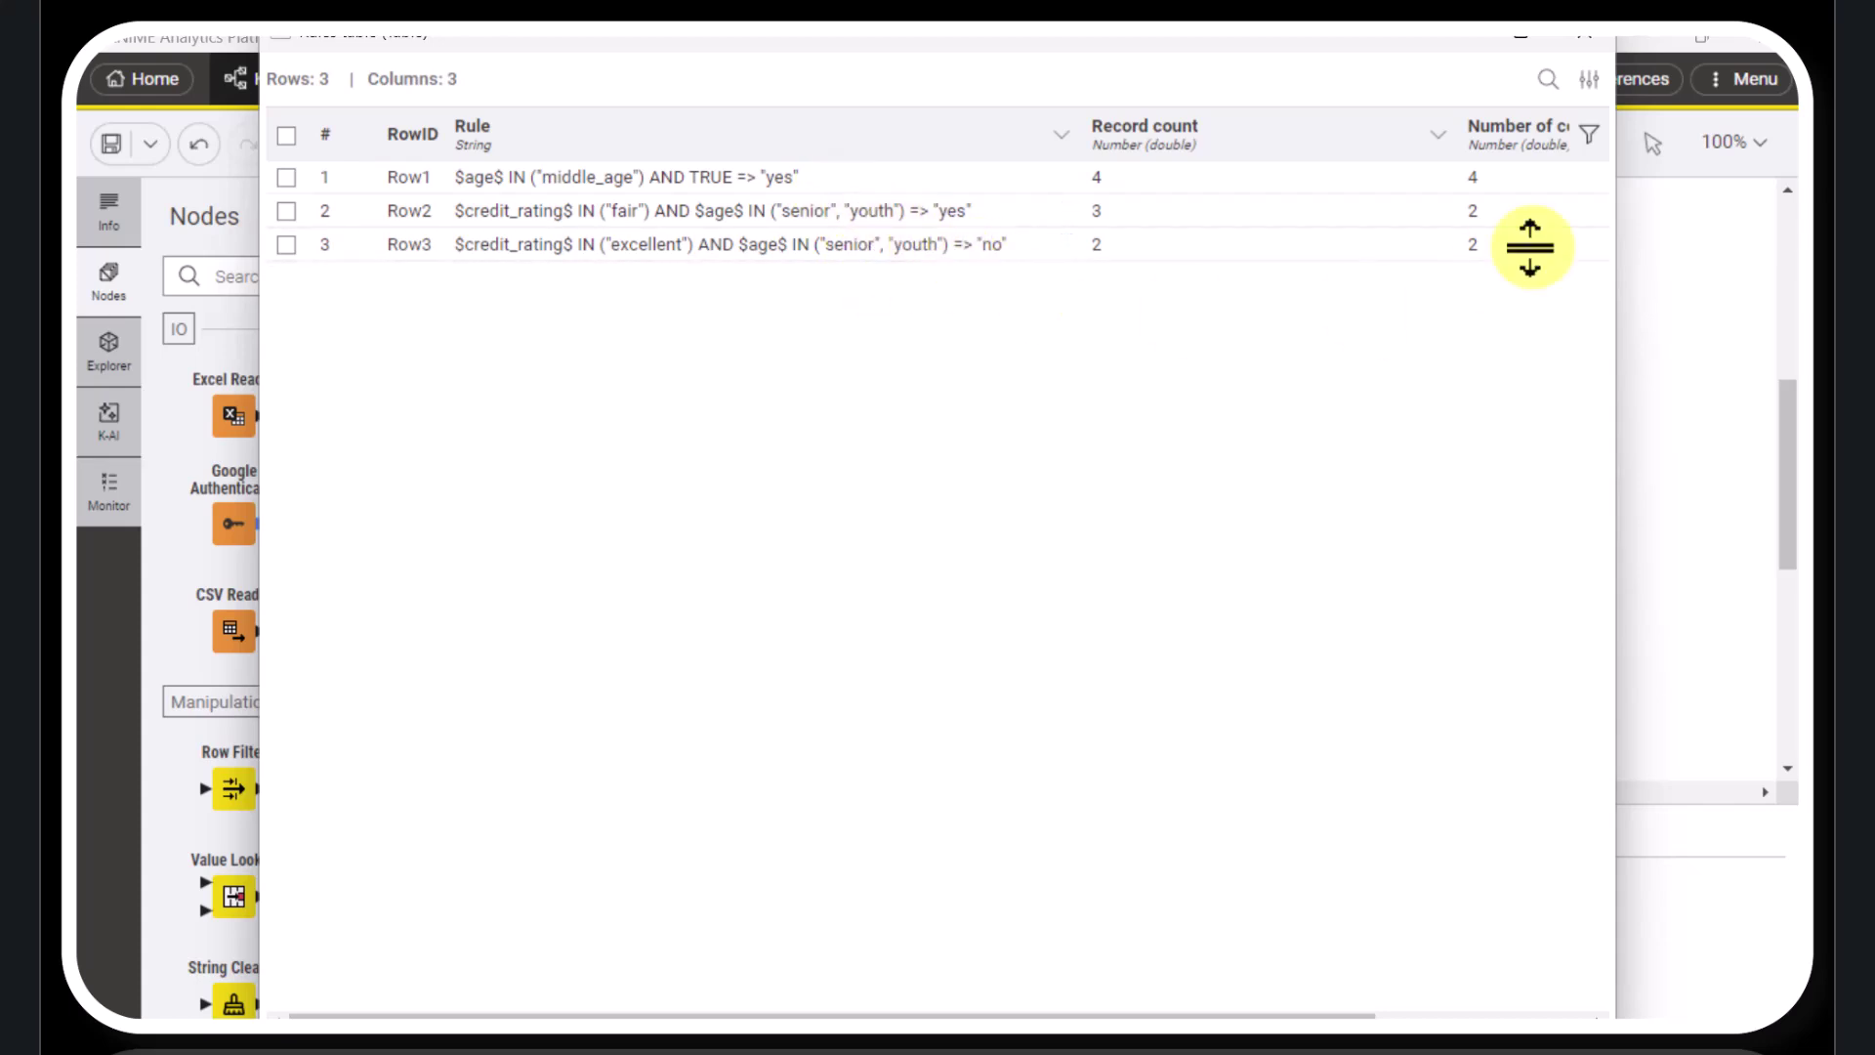
click(1584, 32)
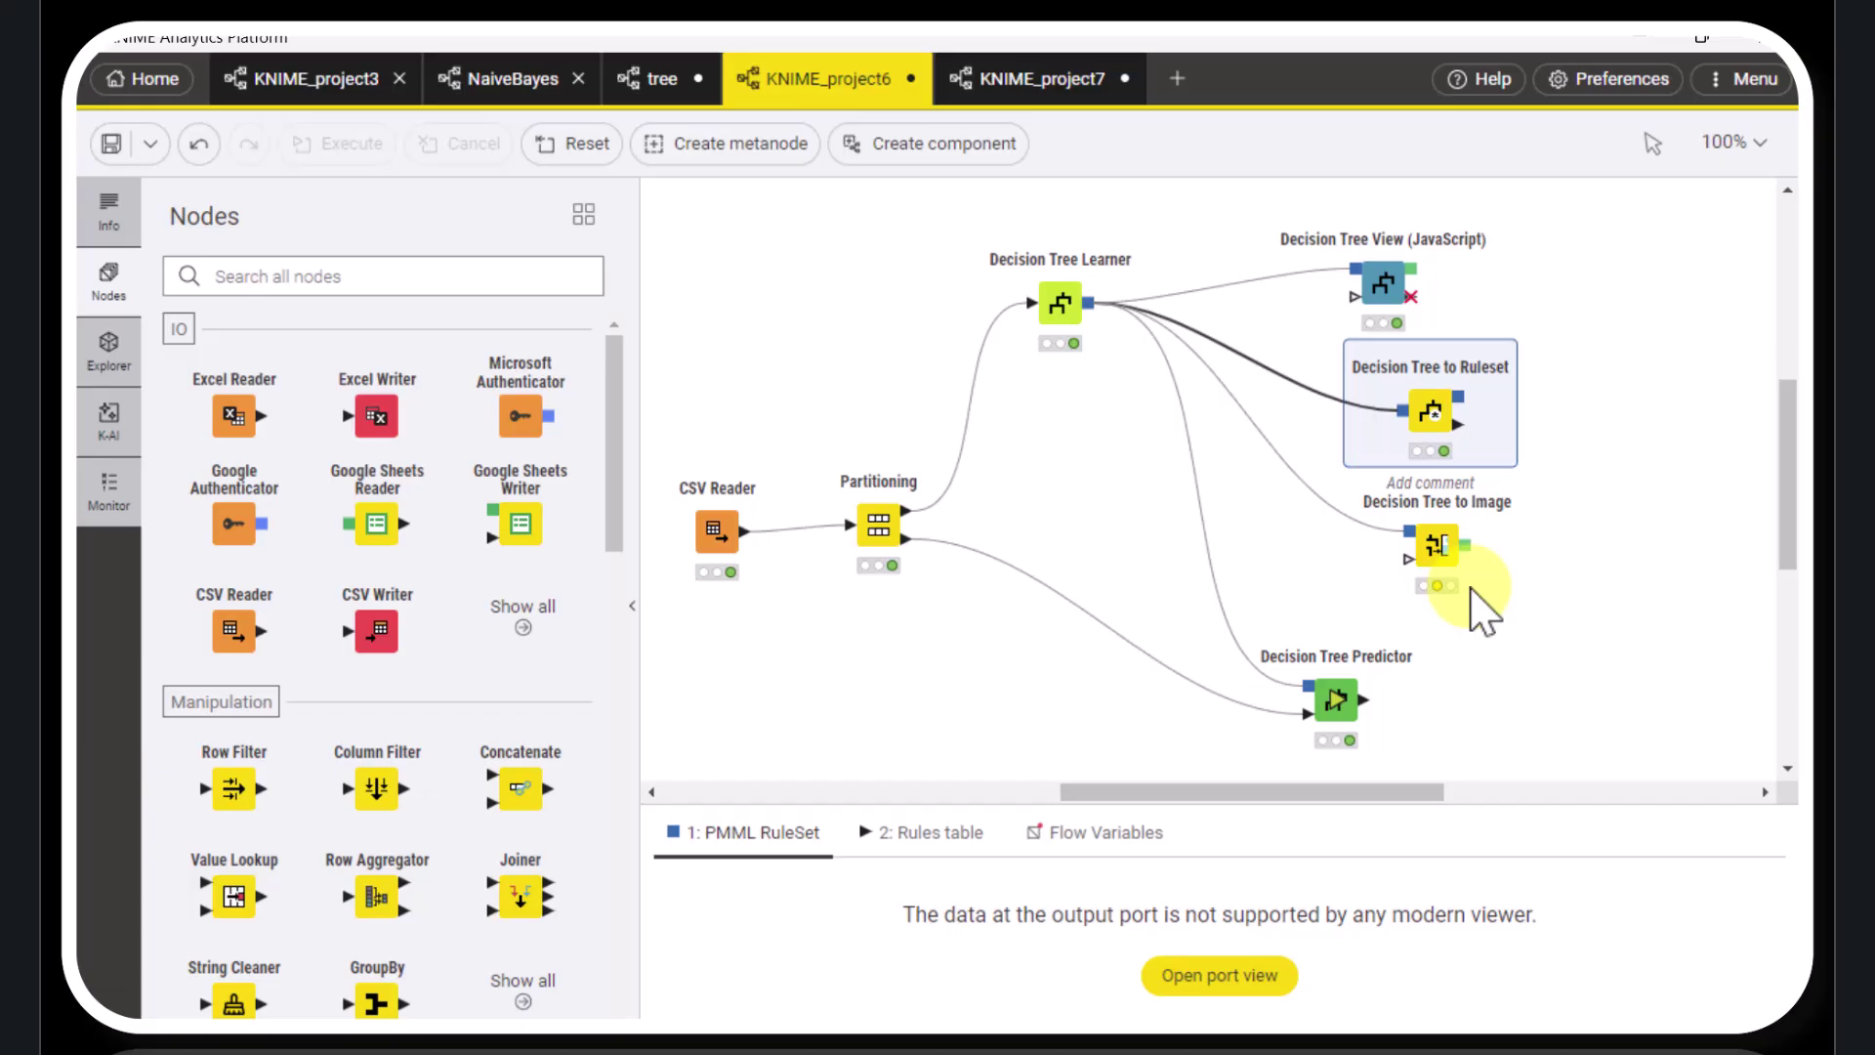
Review the Decision Tree to Image node's image size, scaling and branch display settings and accept them as they are
mouse_move(1451, 576)
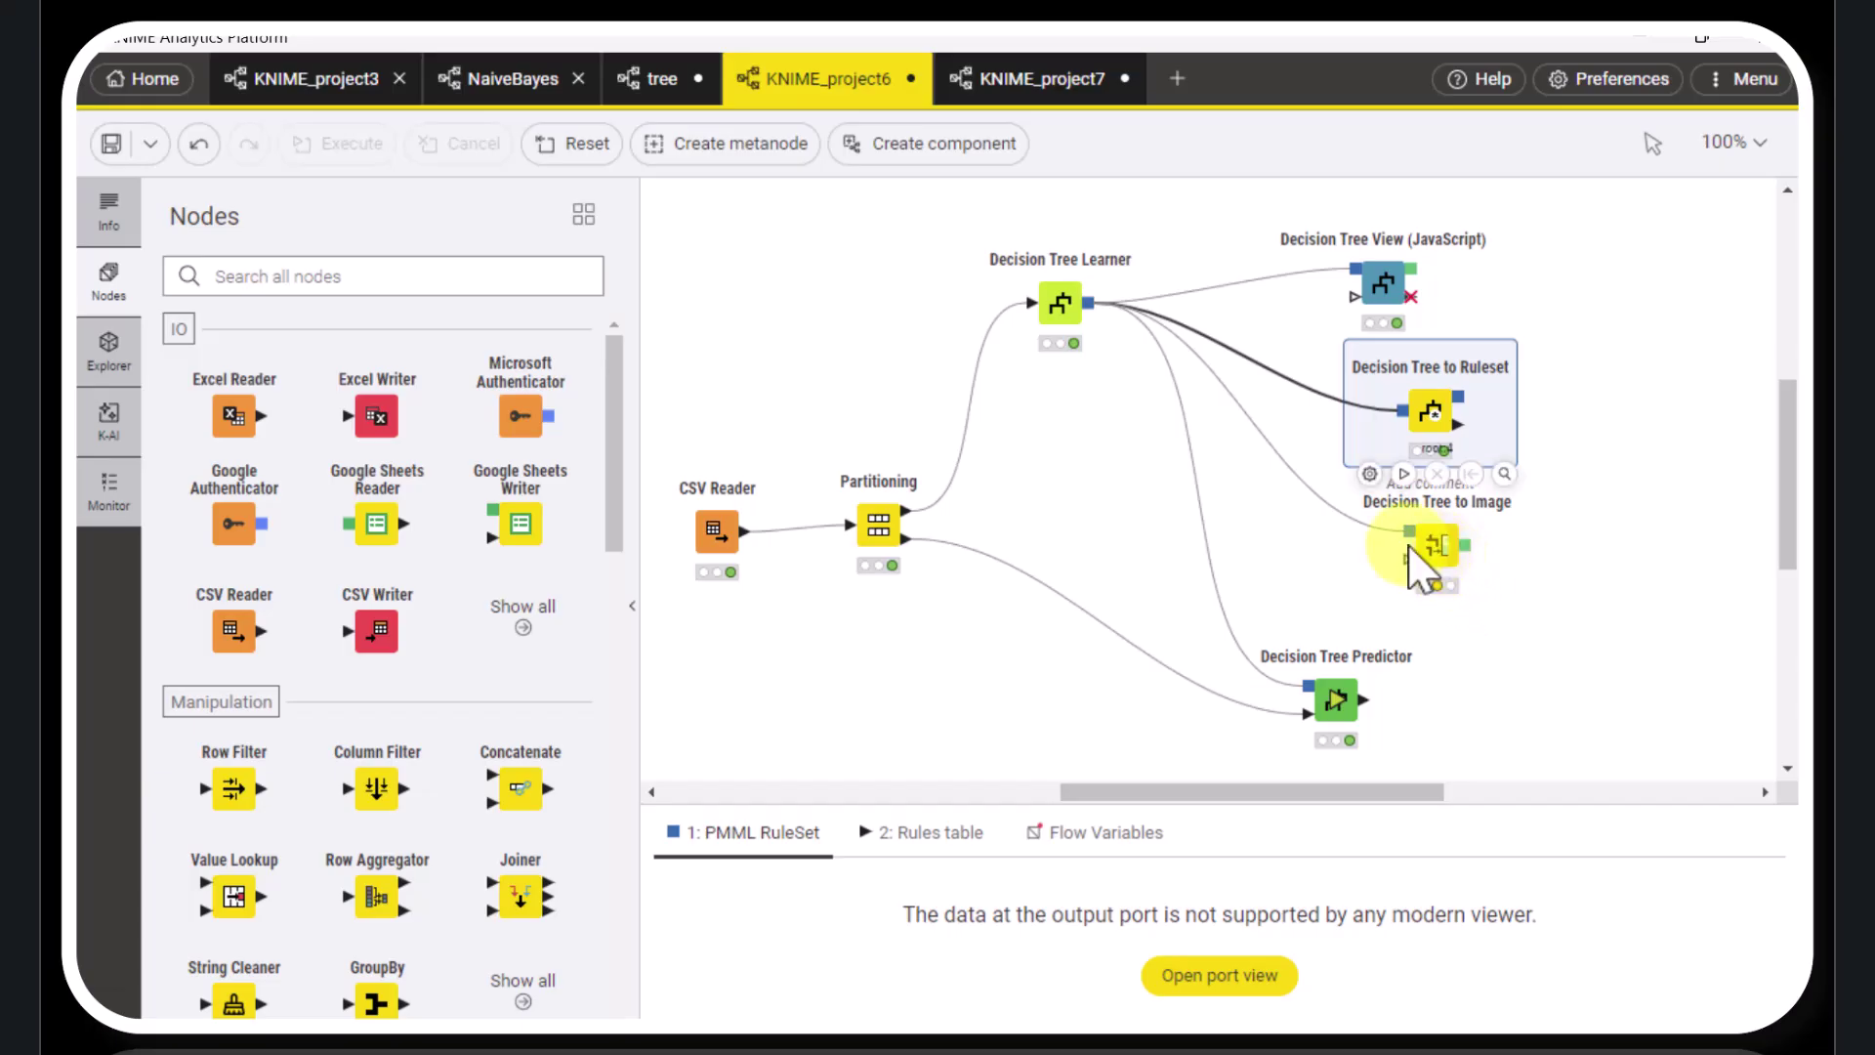
mouse_move(1072, 302)
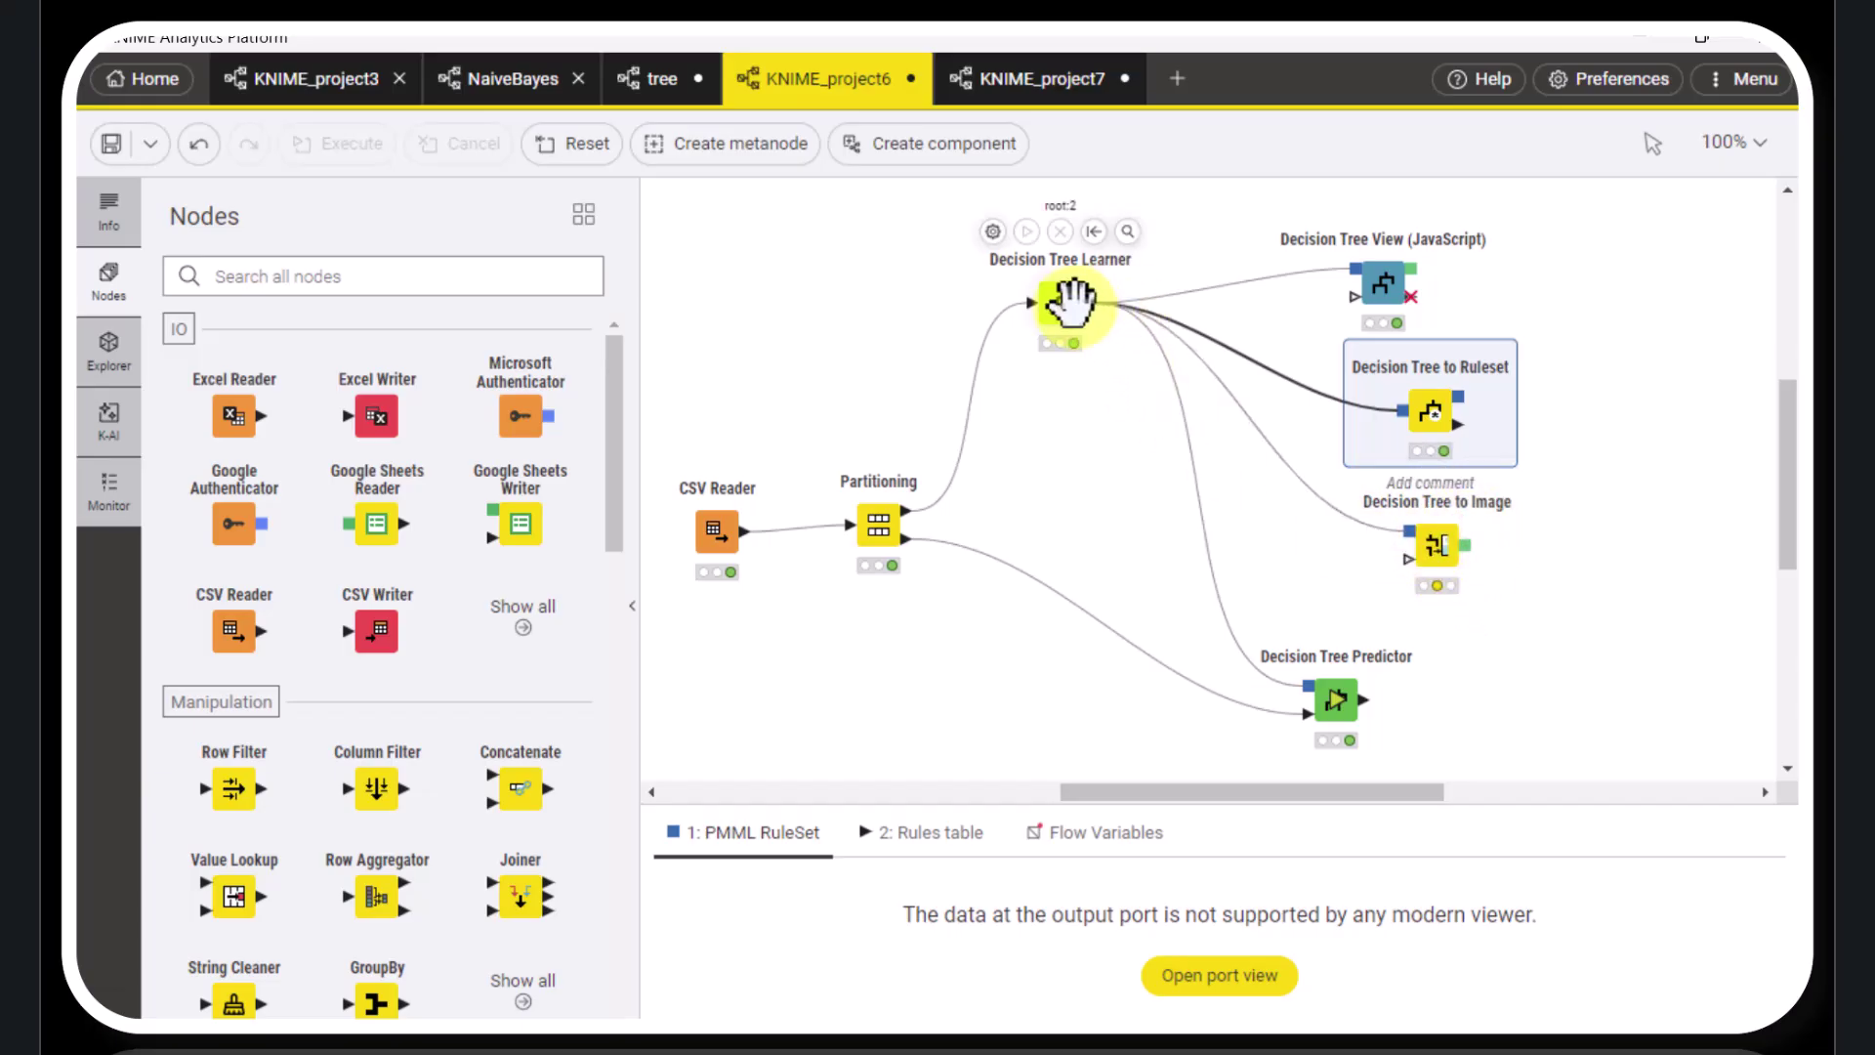
drag(1094, 308, 1428, 537)
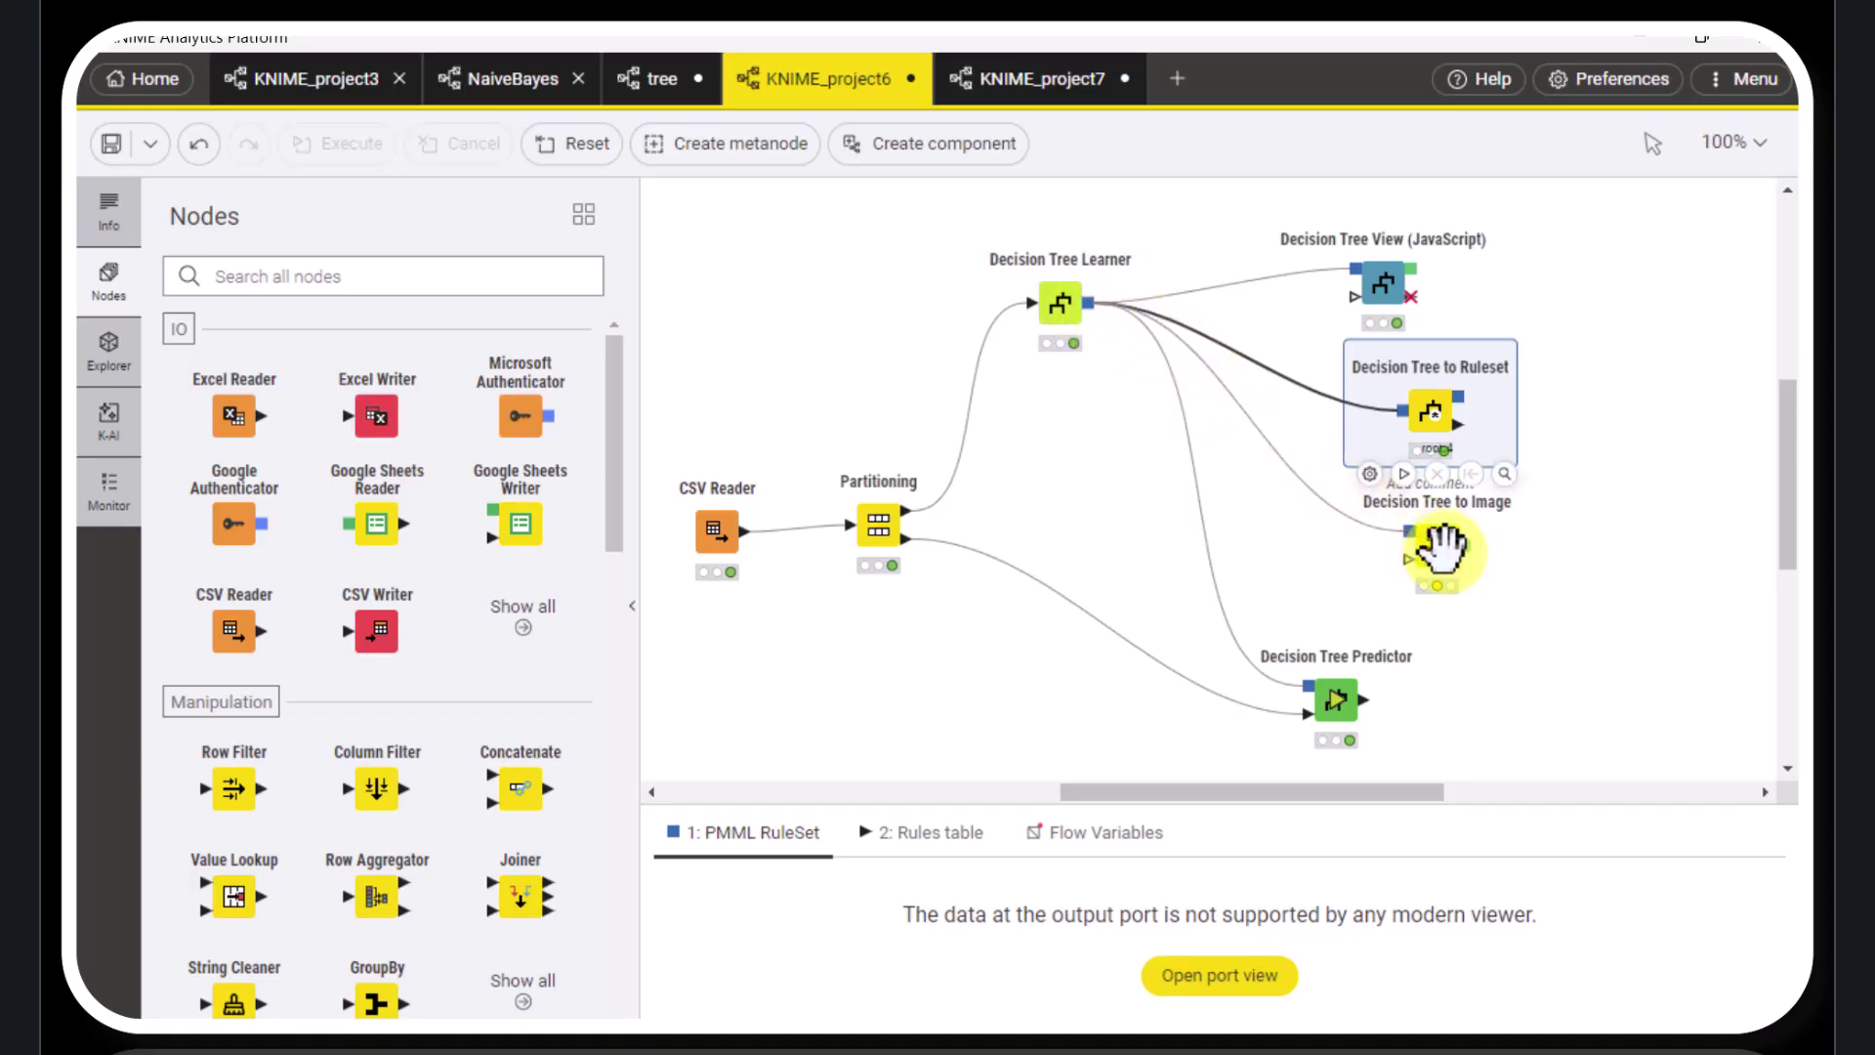
click(1370, 473)
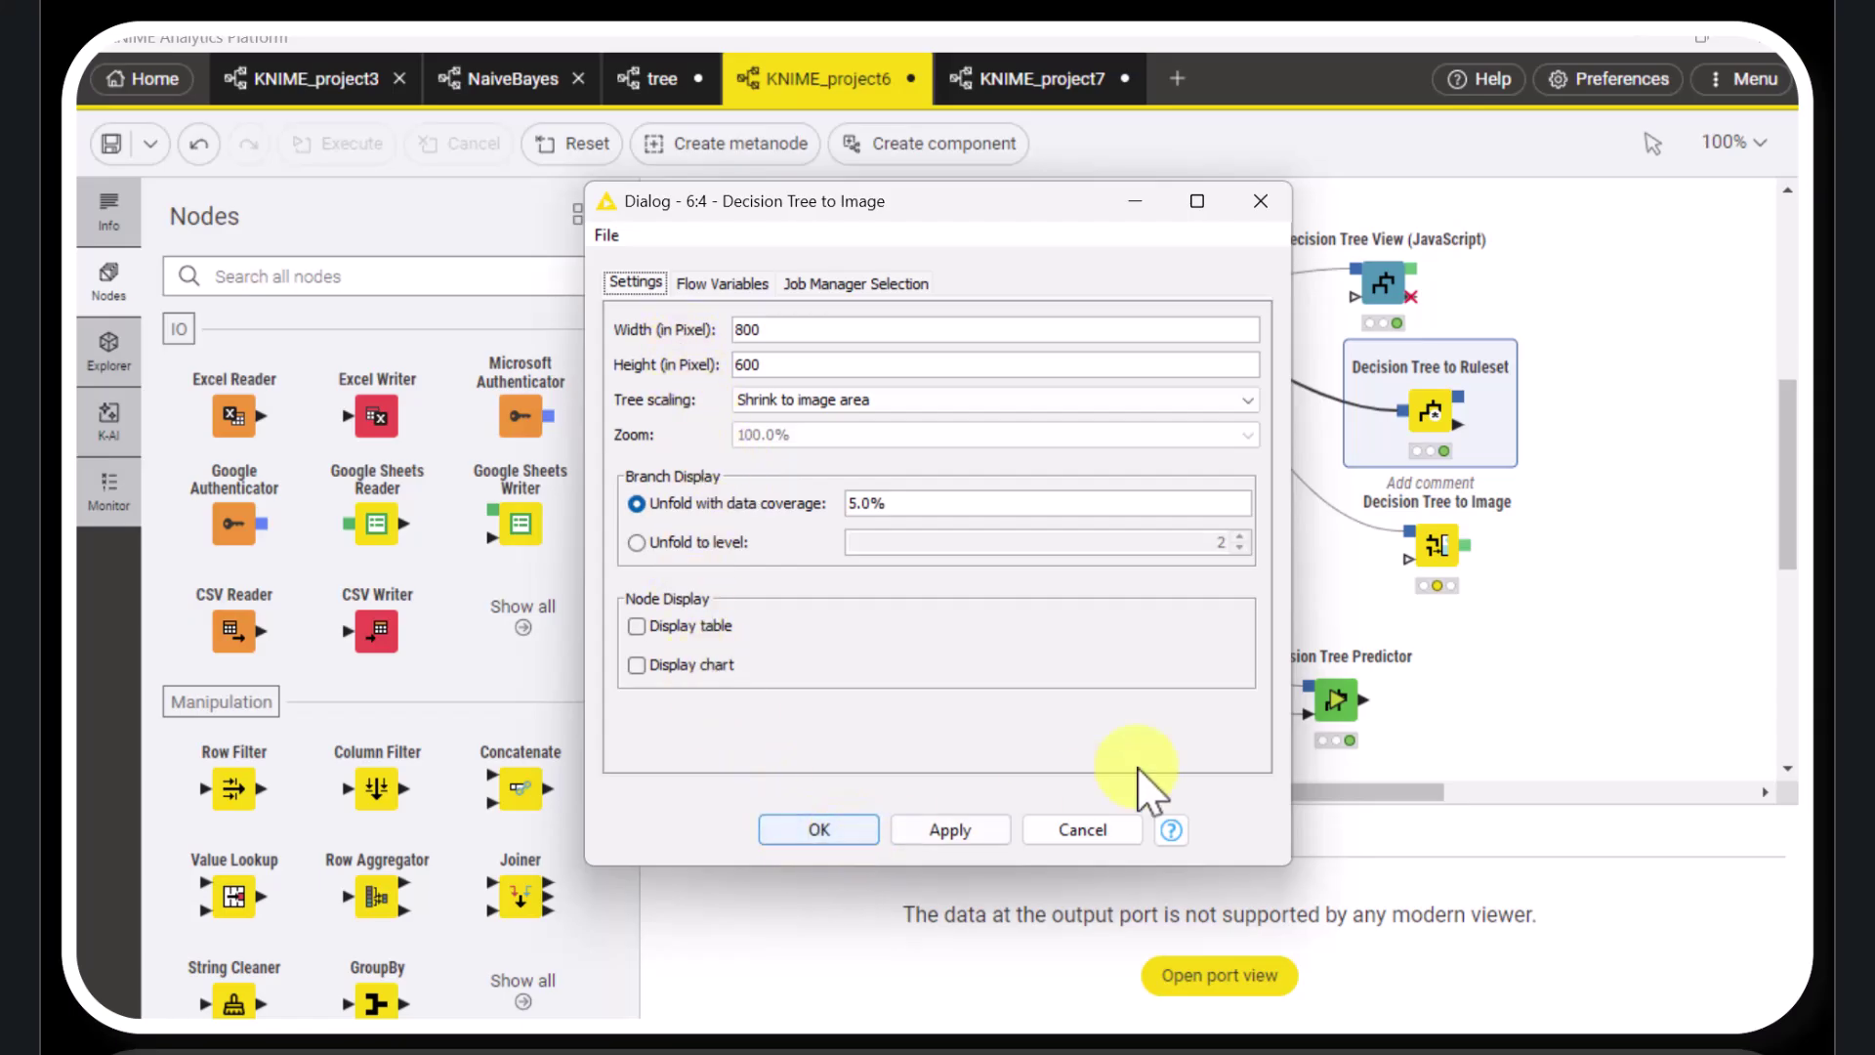
click(858, 827)
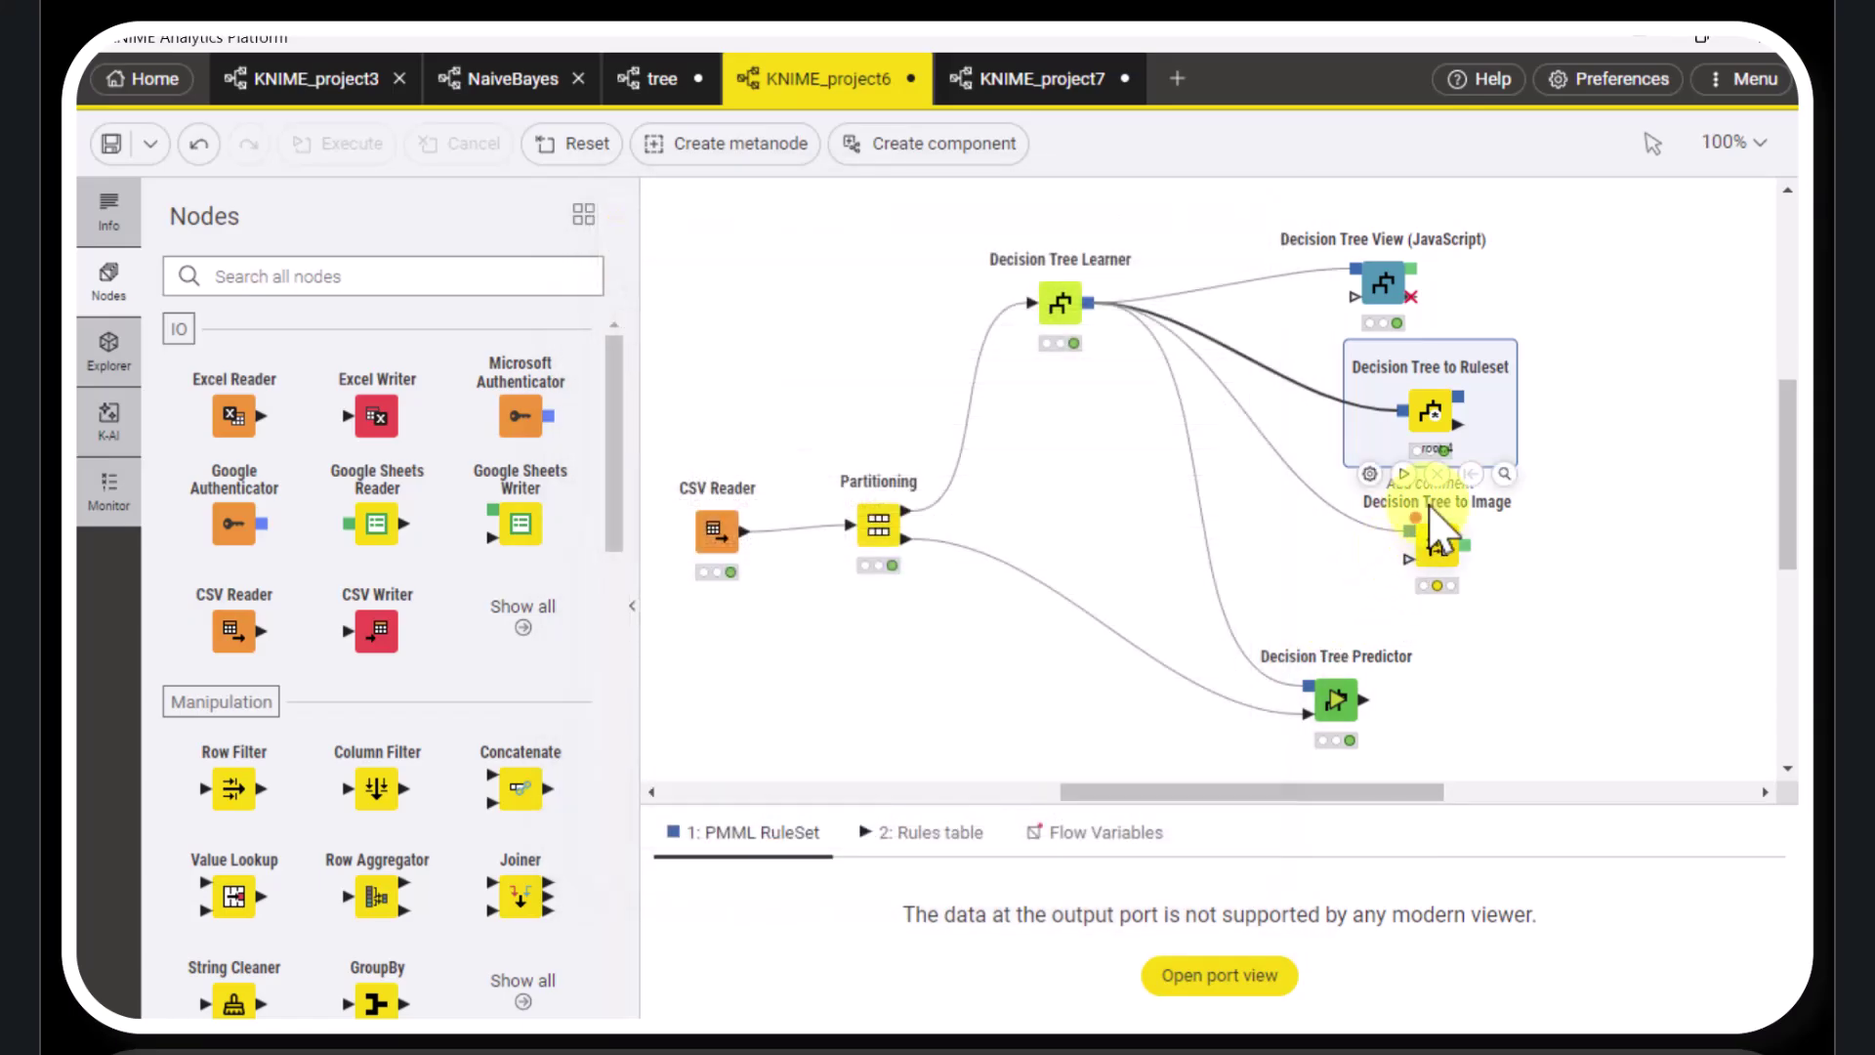
Execute the Decision Tree to Image node and inspect its image and decision tree view with the credit_rating branch expanded
click(1428, 542)
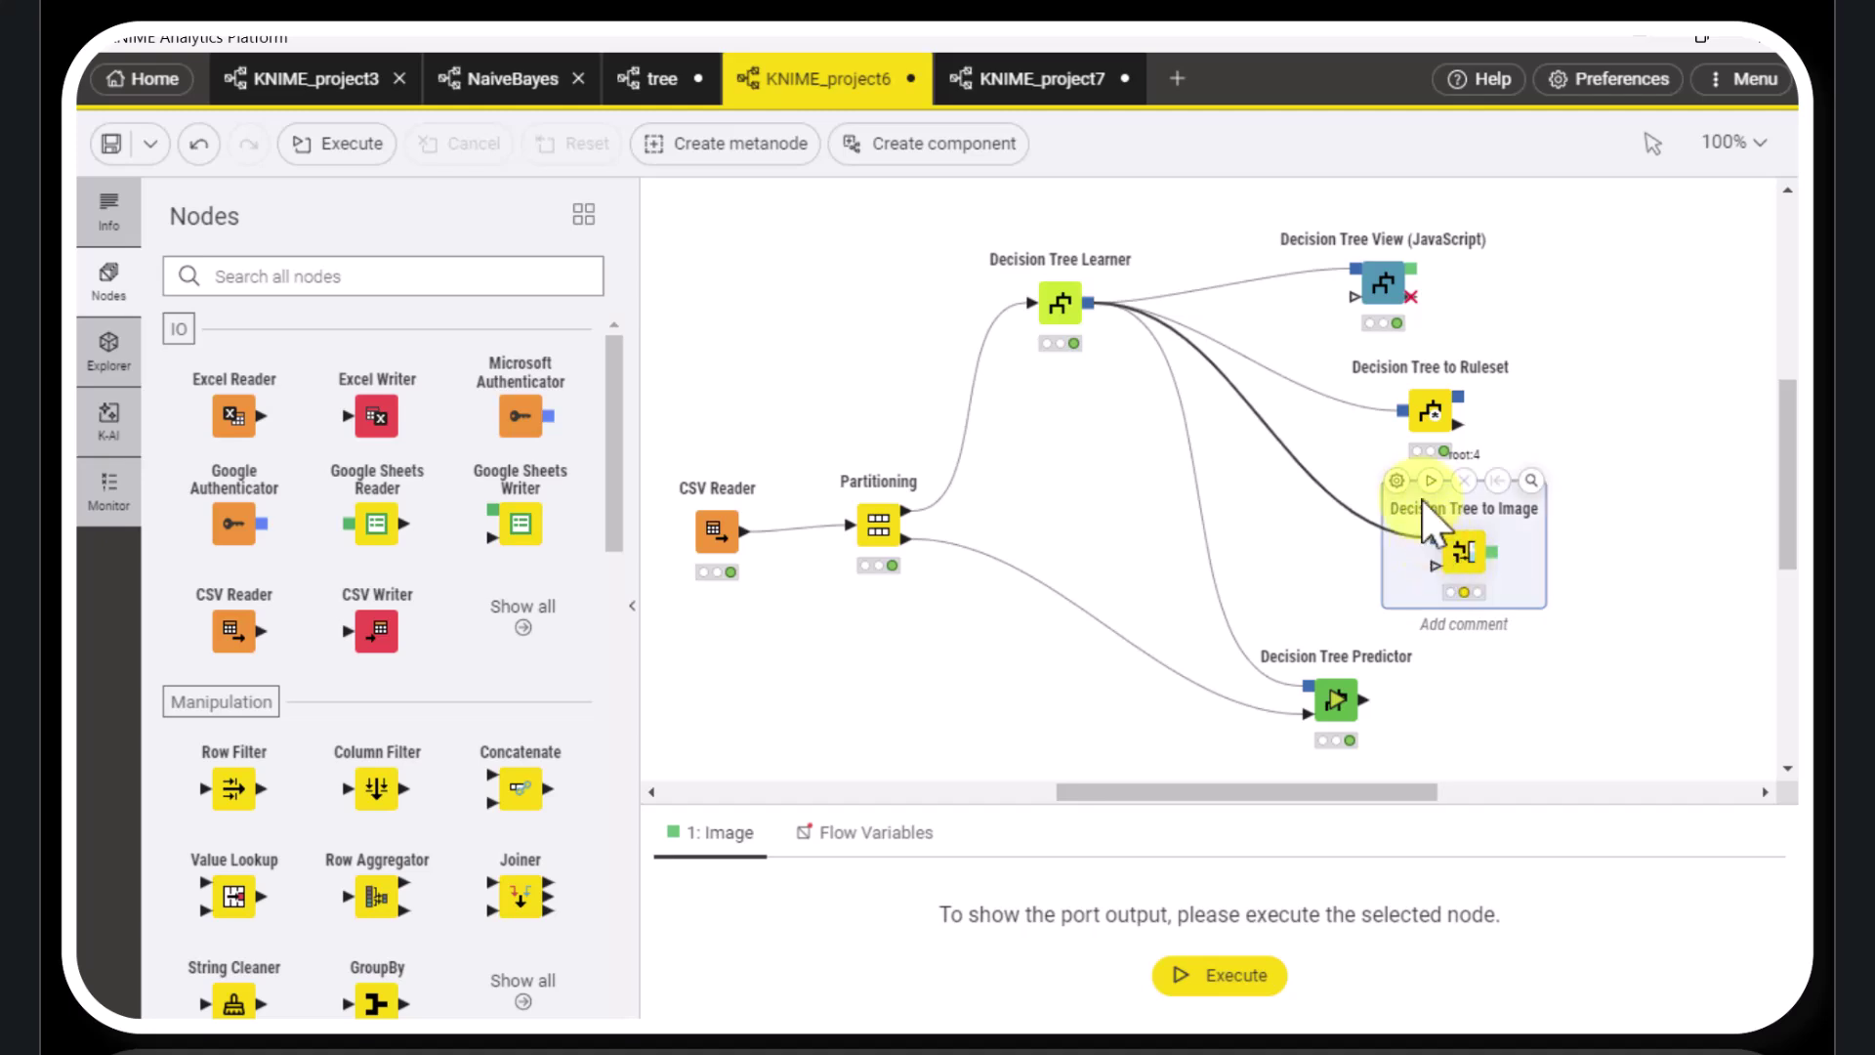
click(1429, 480)
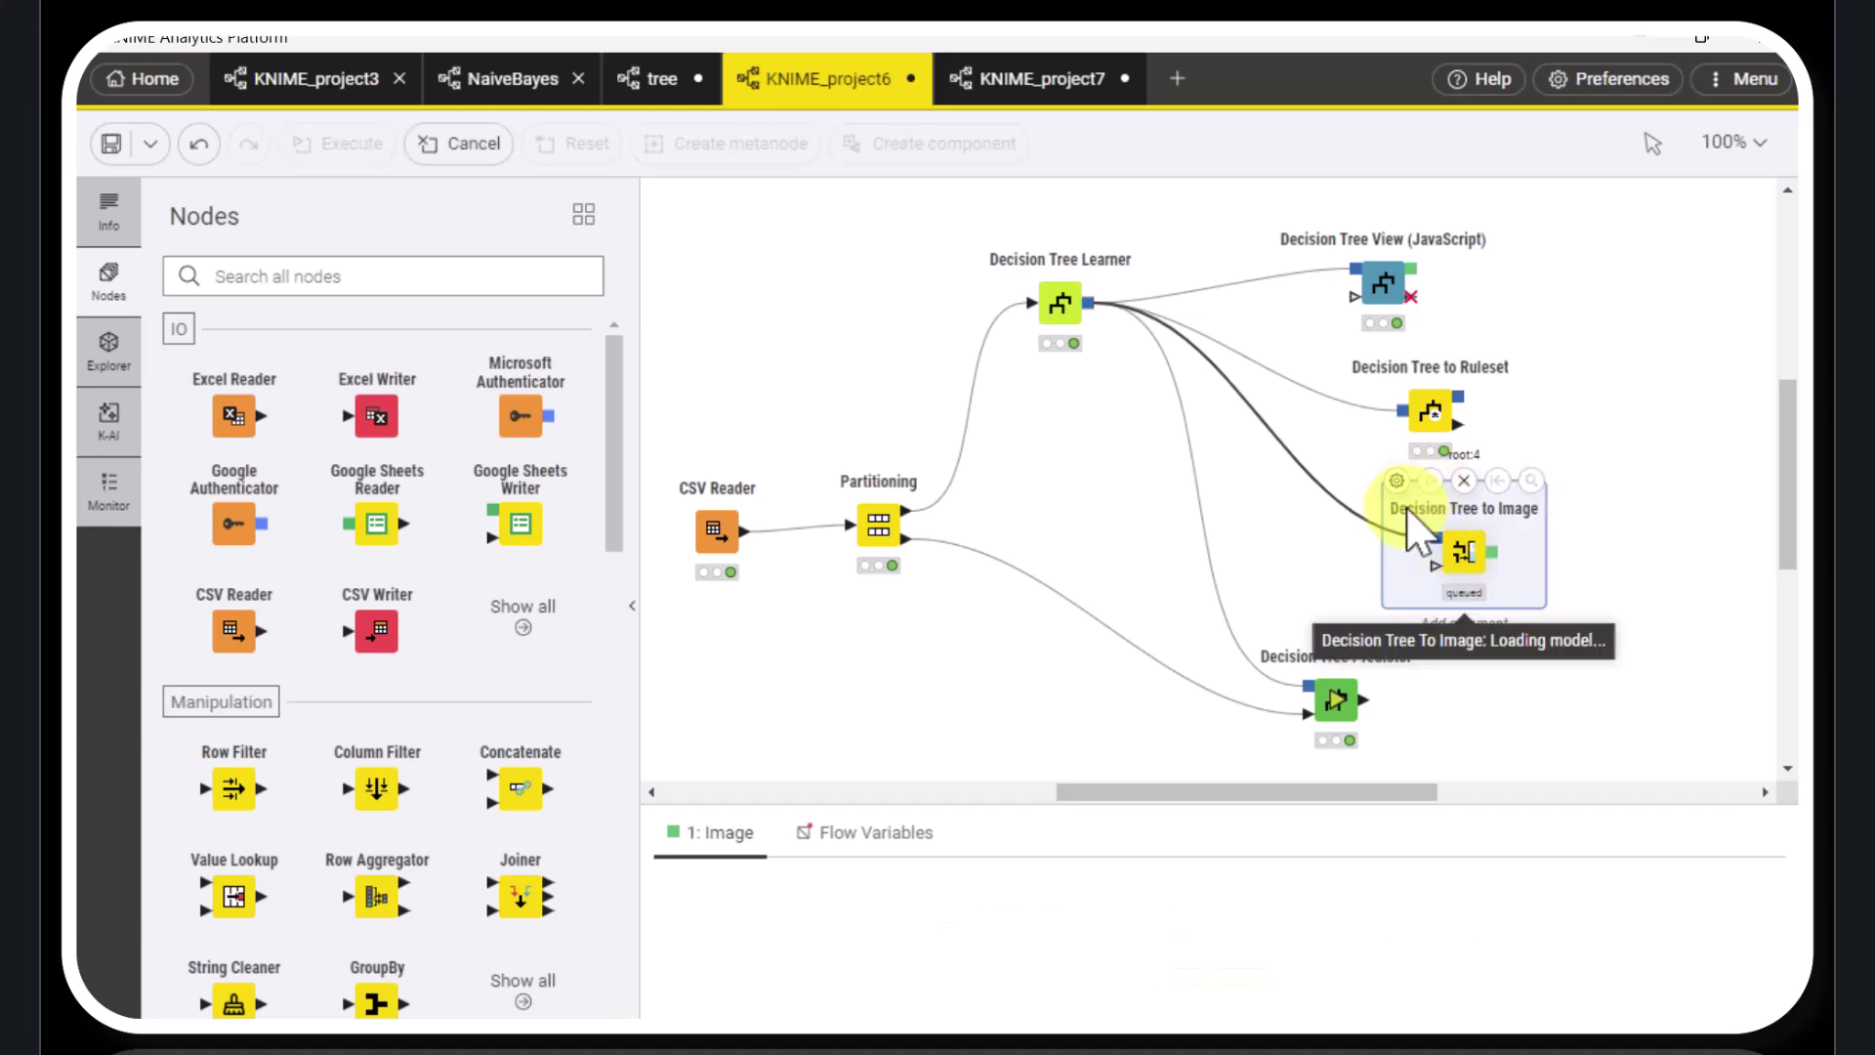
right_click(1466, 542)
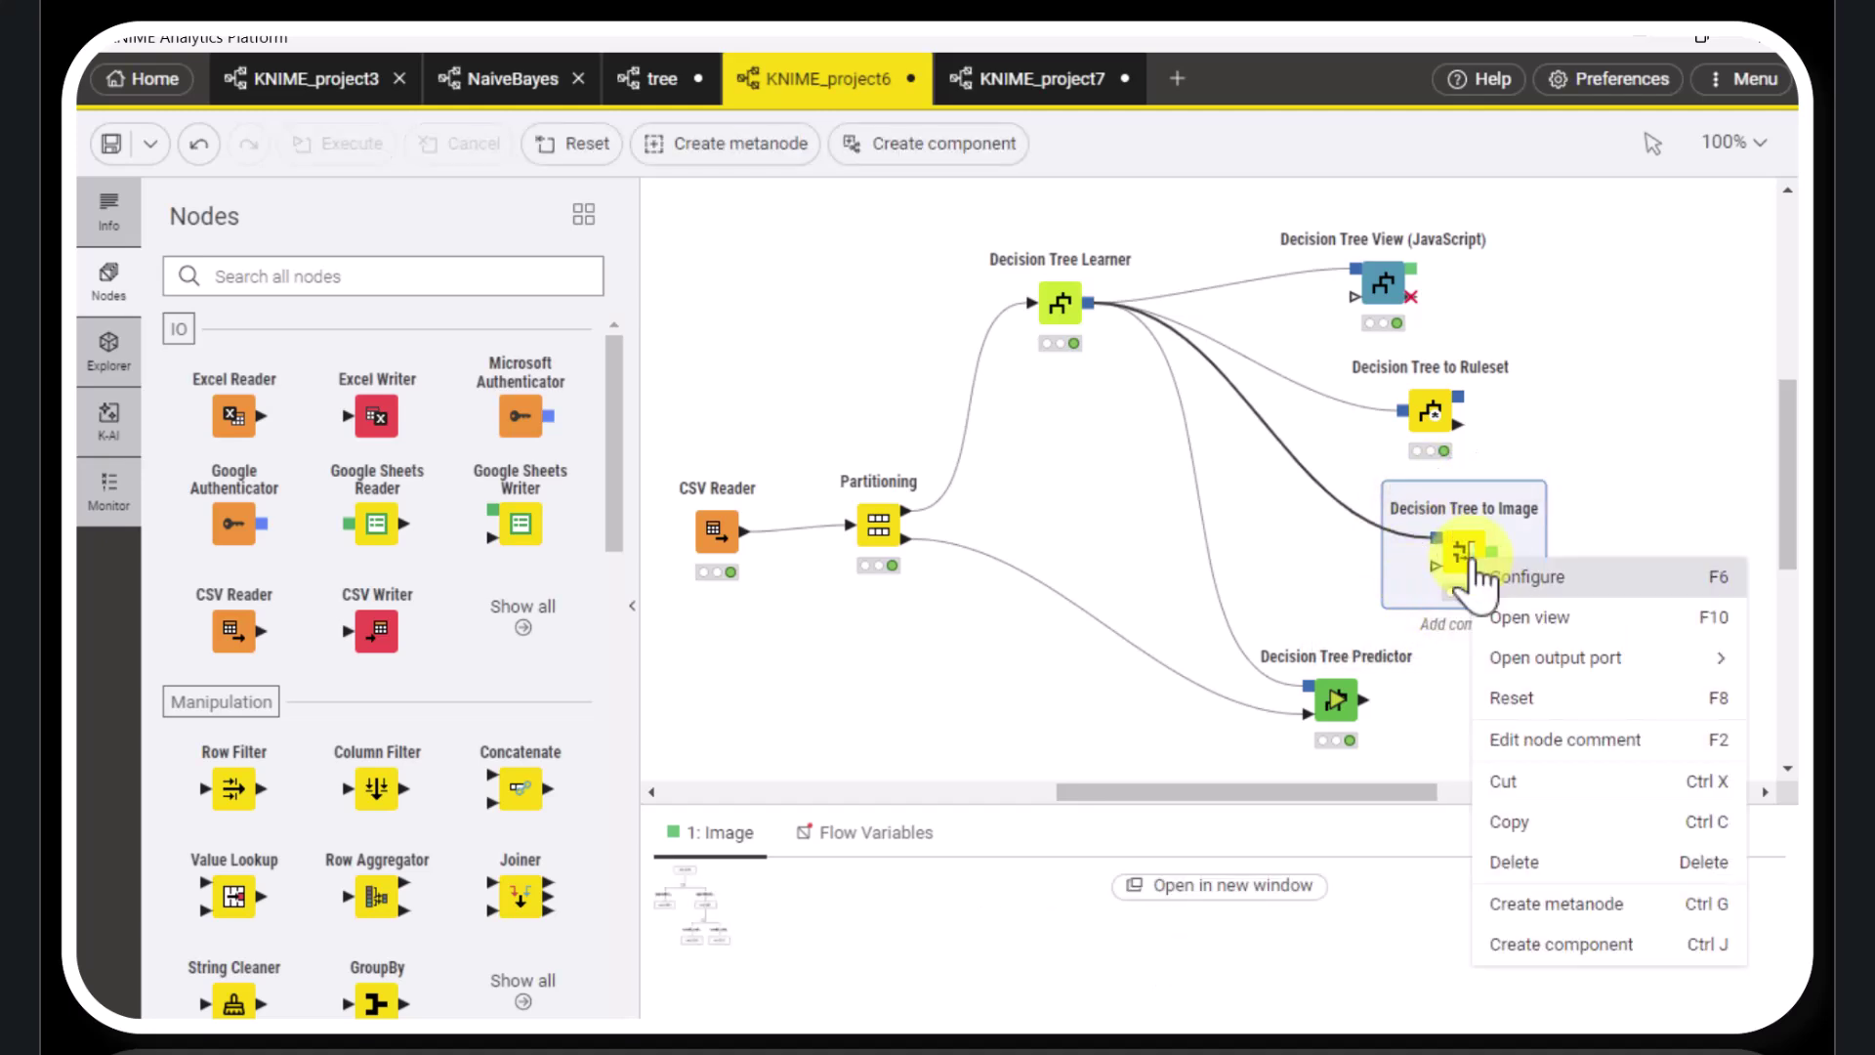
click(1540, 623)
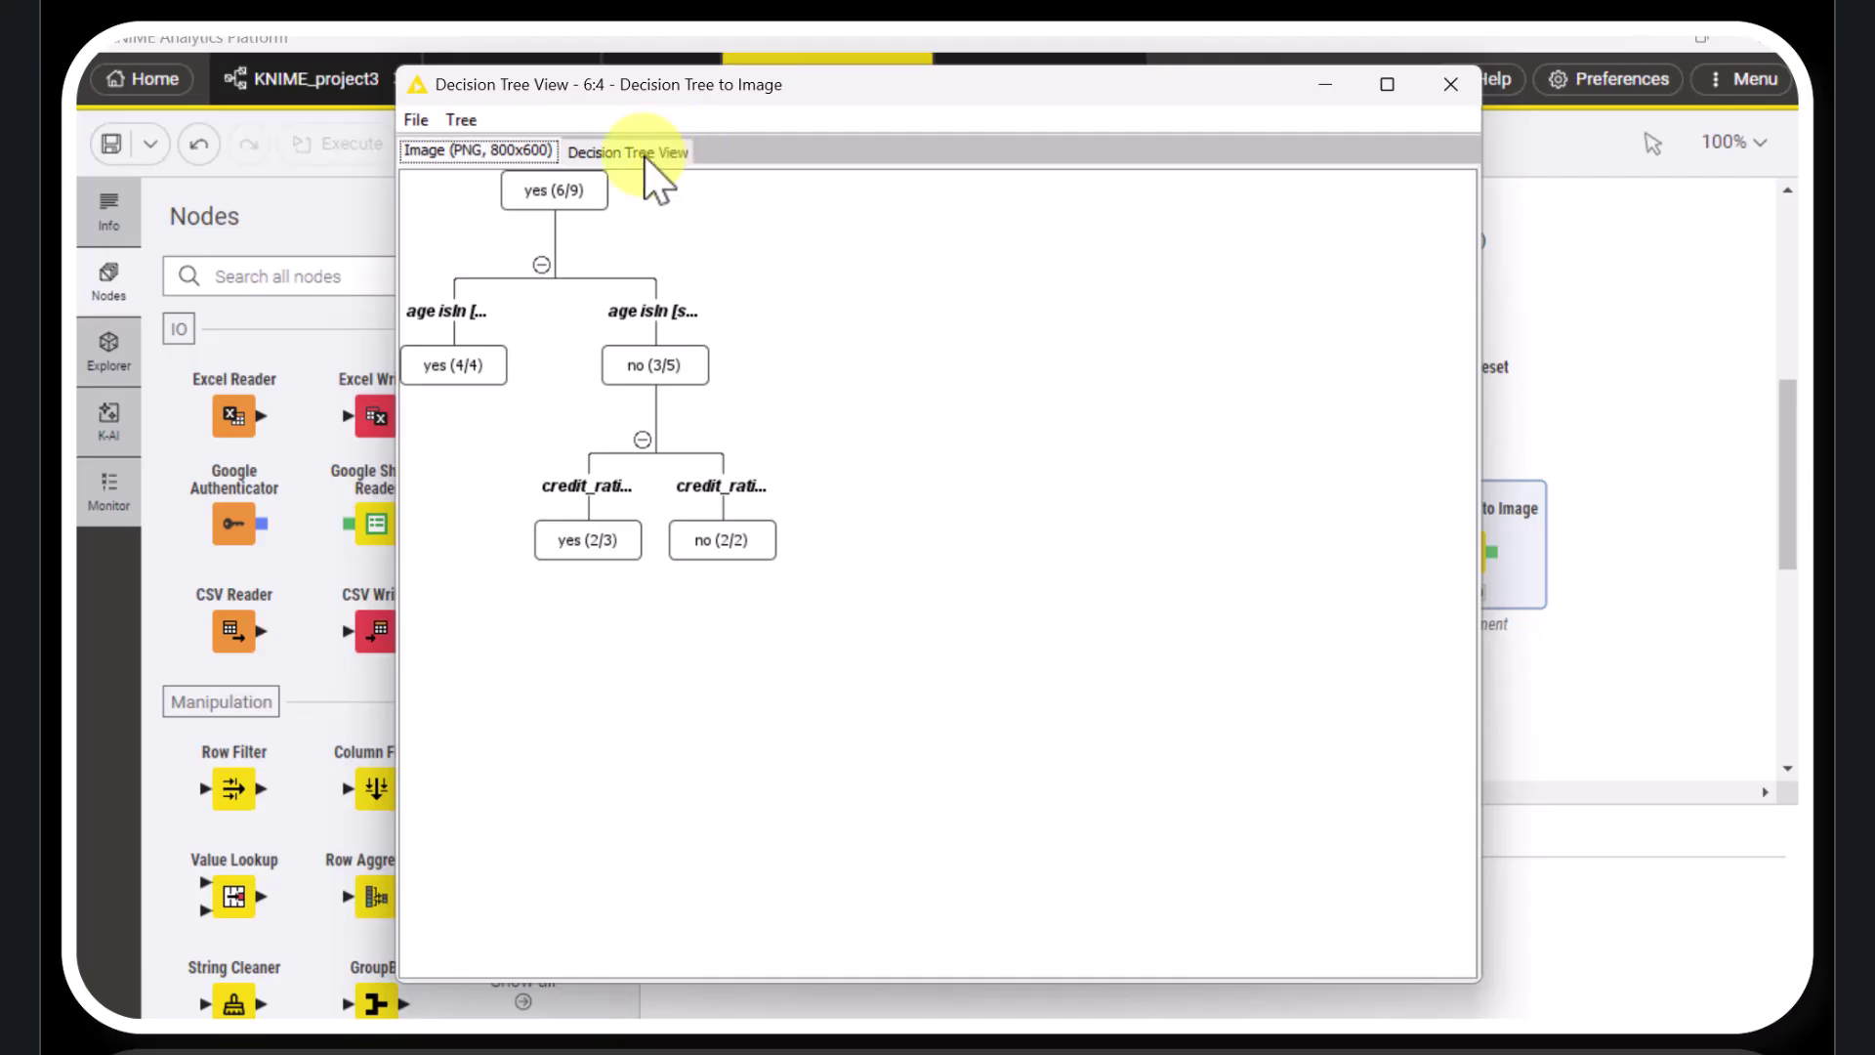
click(649, 155)
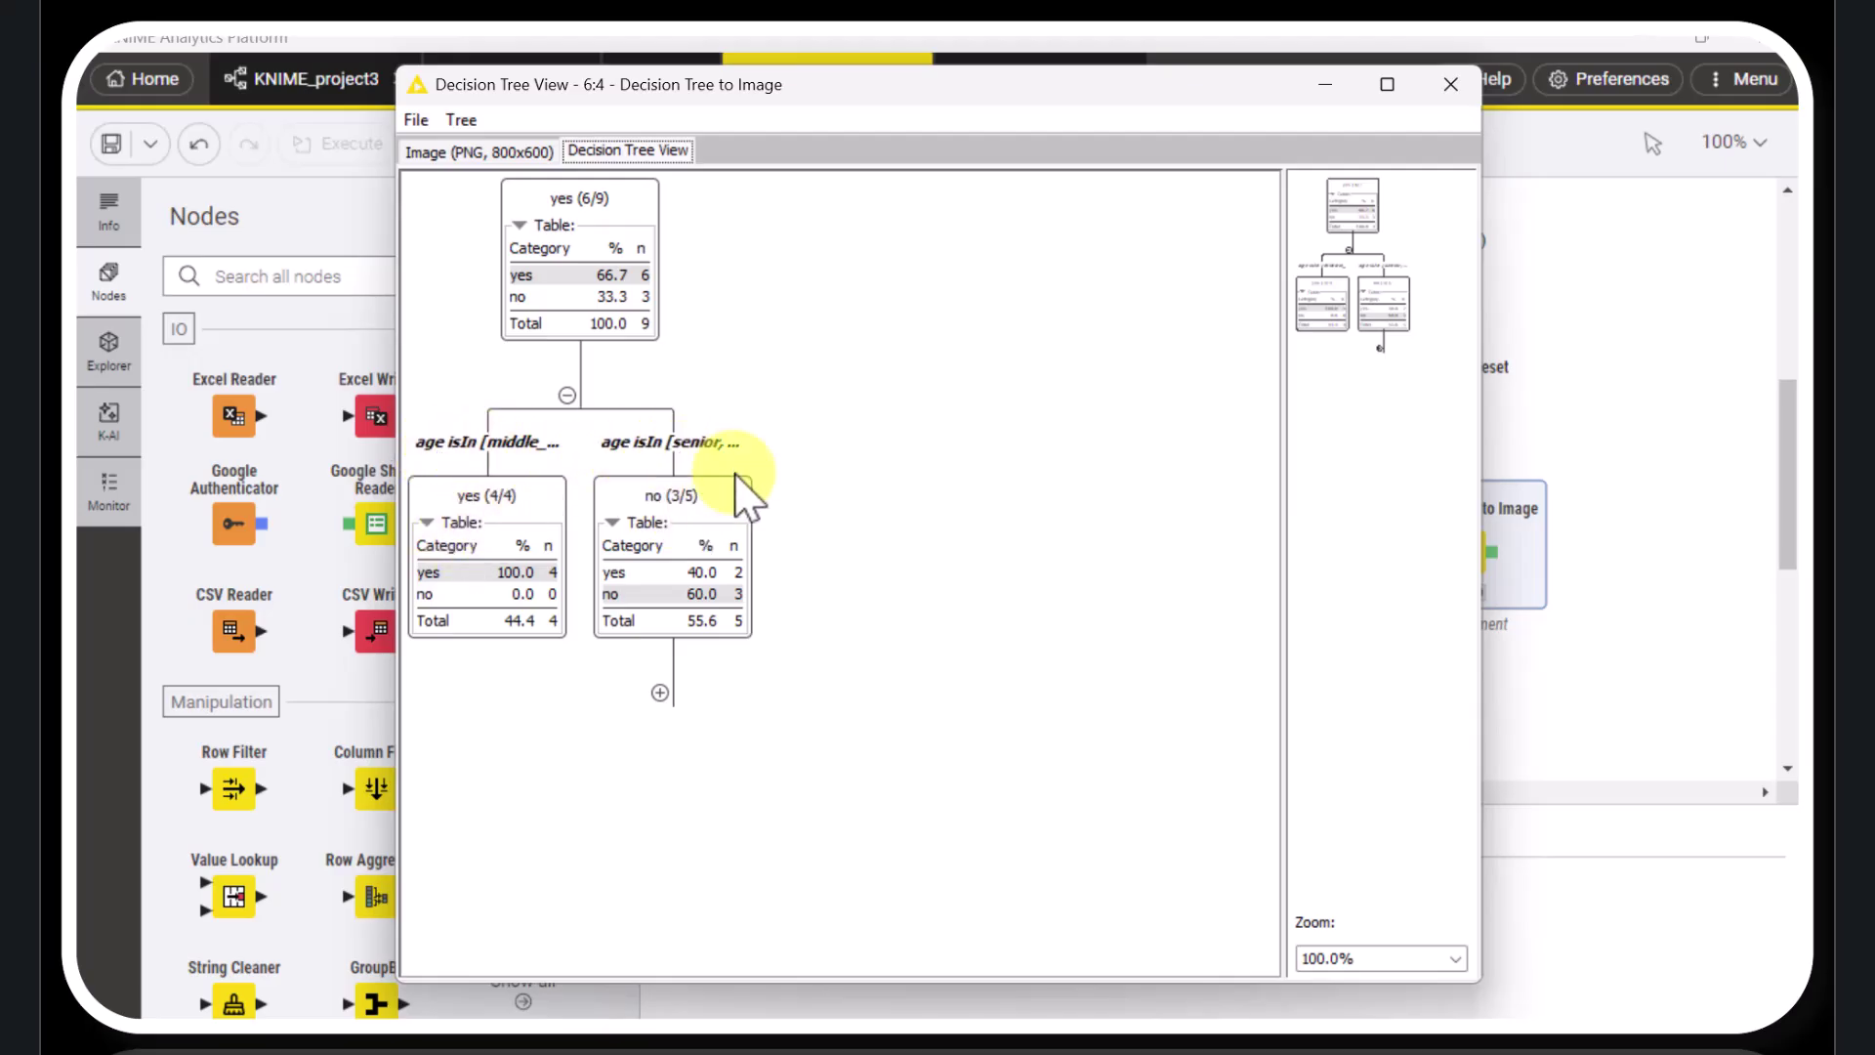
click(660, 693)
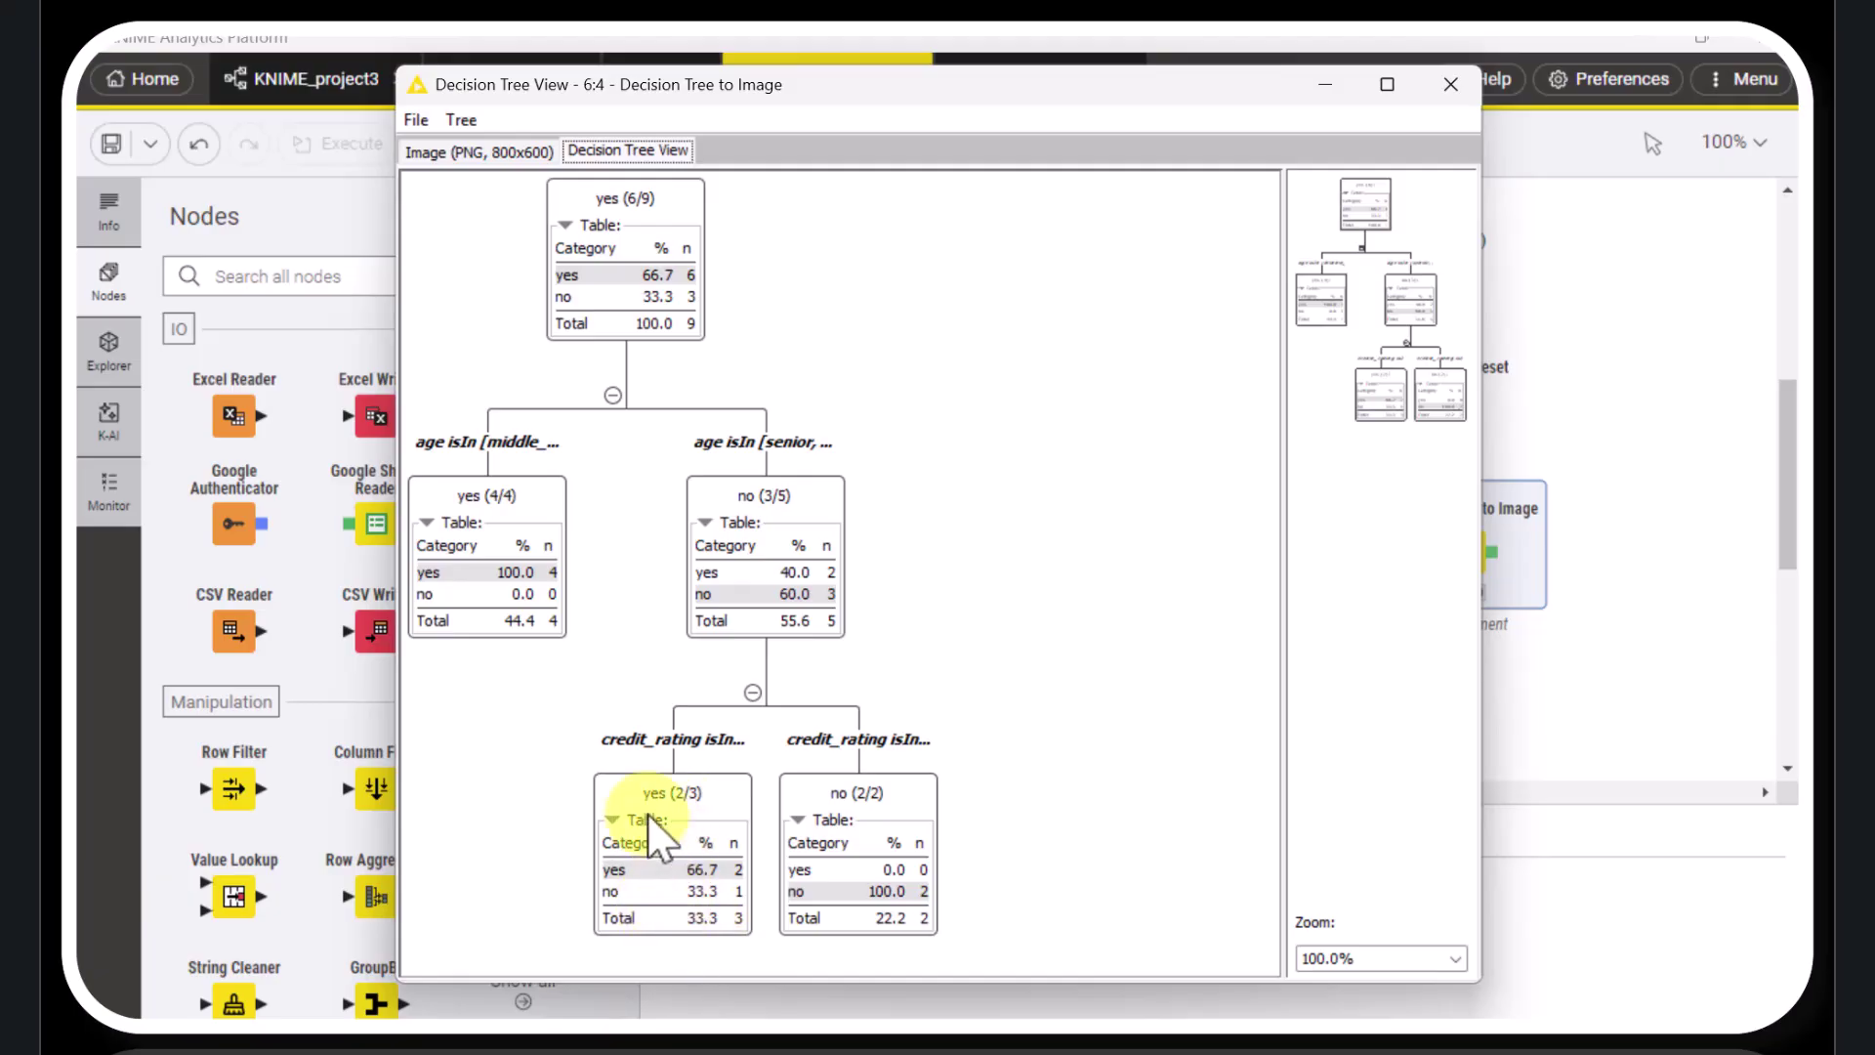
click(1452, 85)
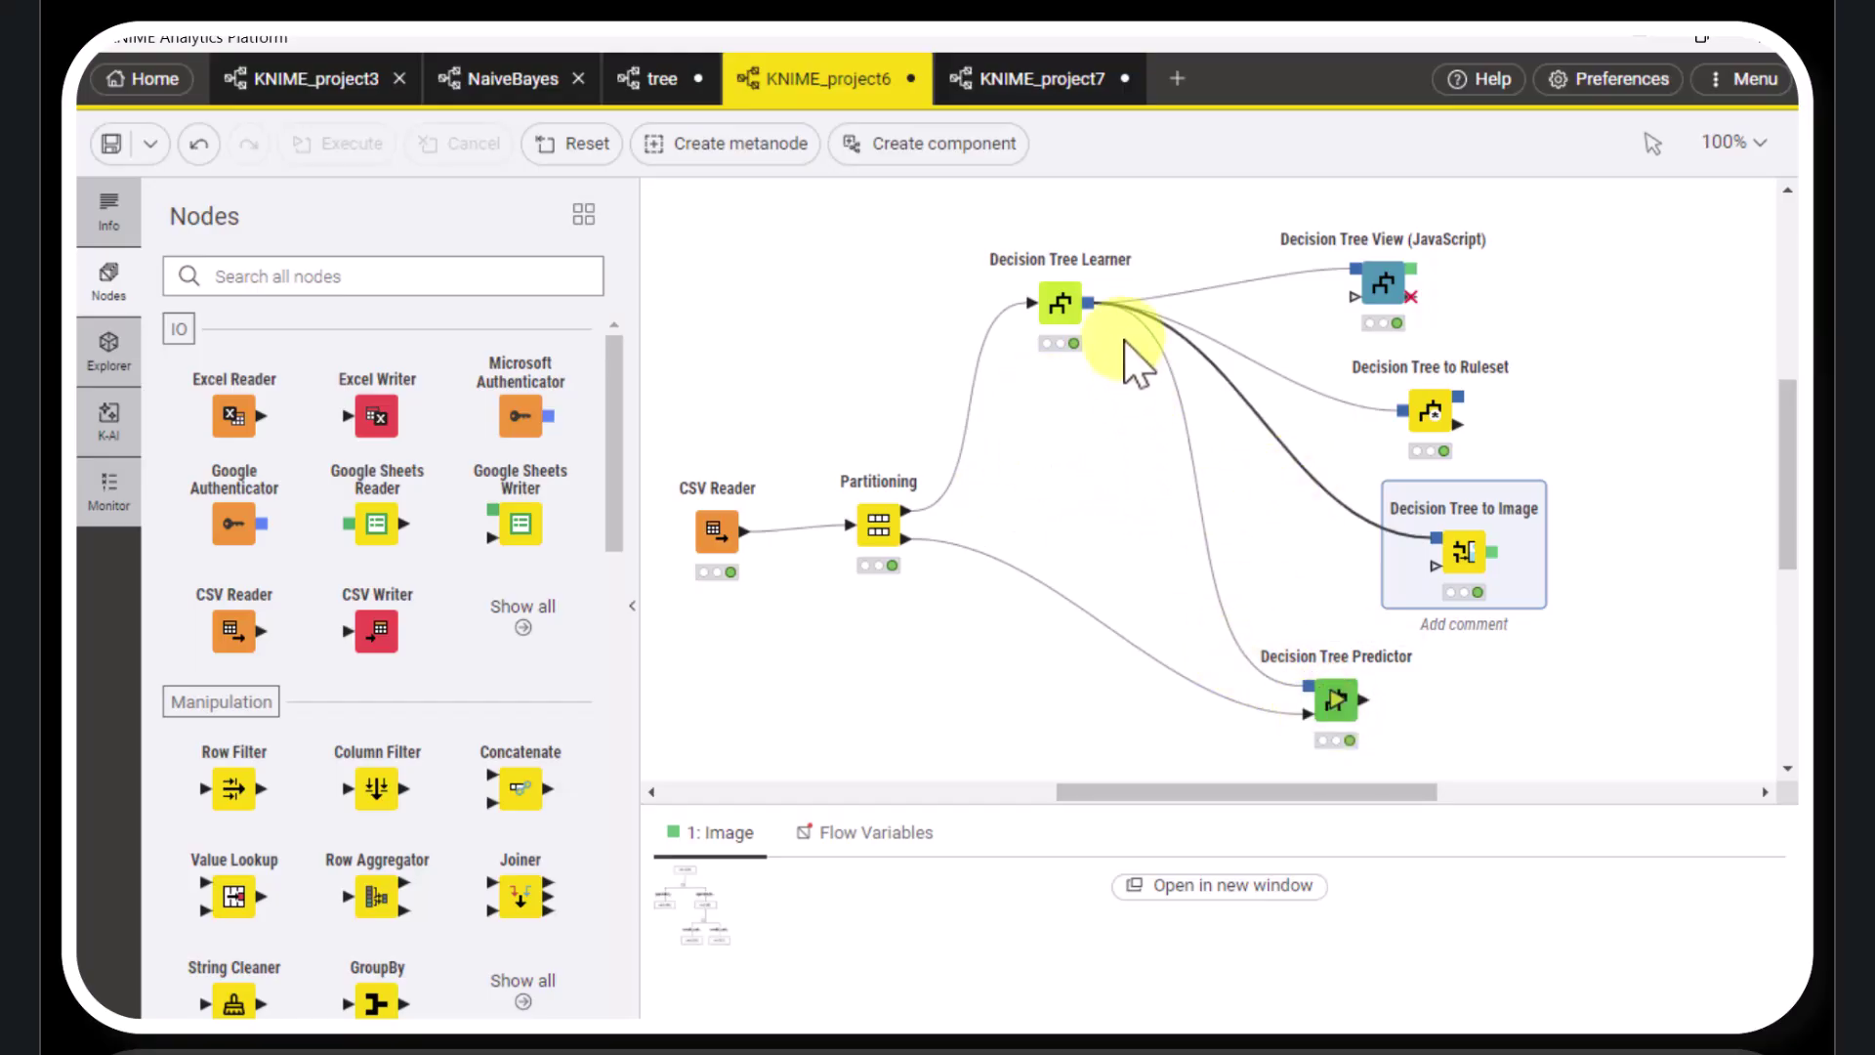
Review the Decision Tree Predictor node's prediction column and class distribution options and accept them as they are
mouse_move(1096, 314)
mouse_move(1312, 705)
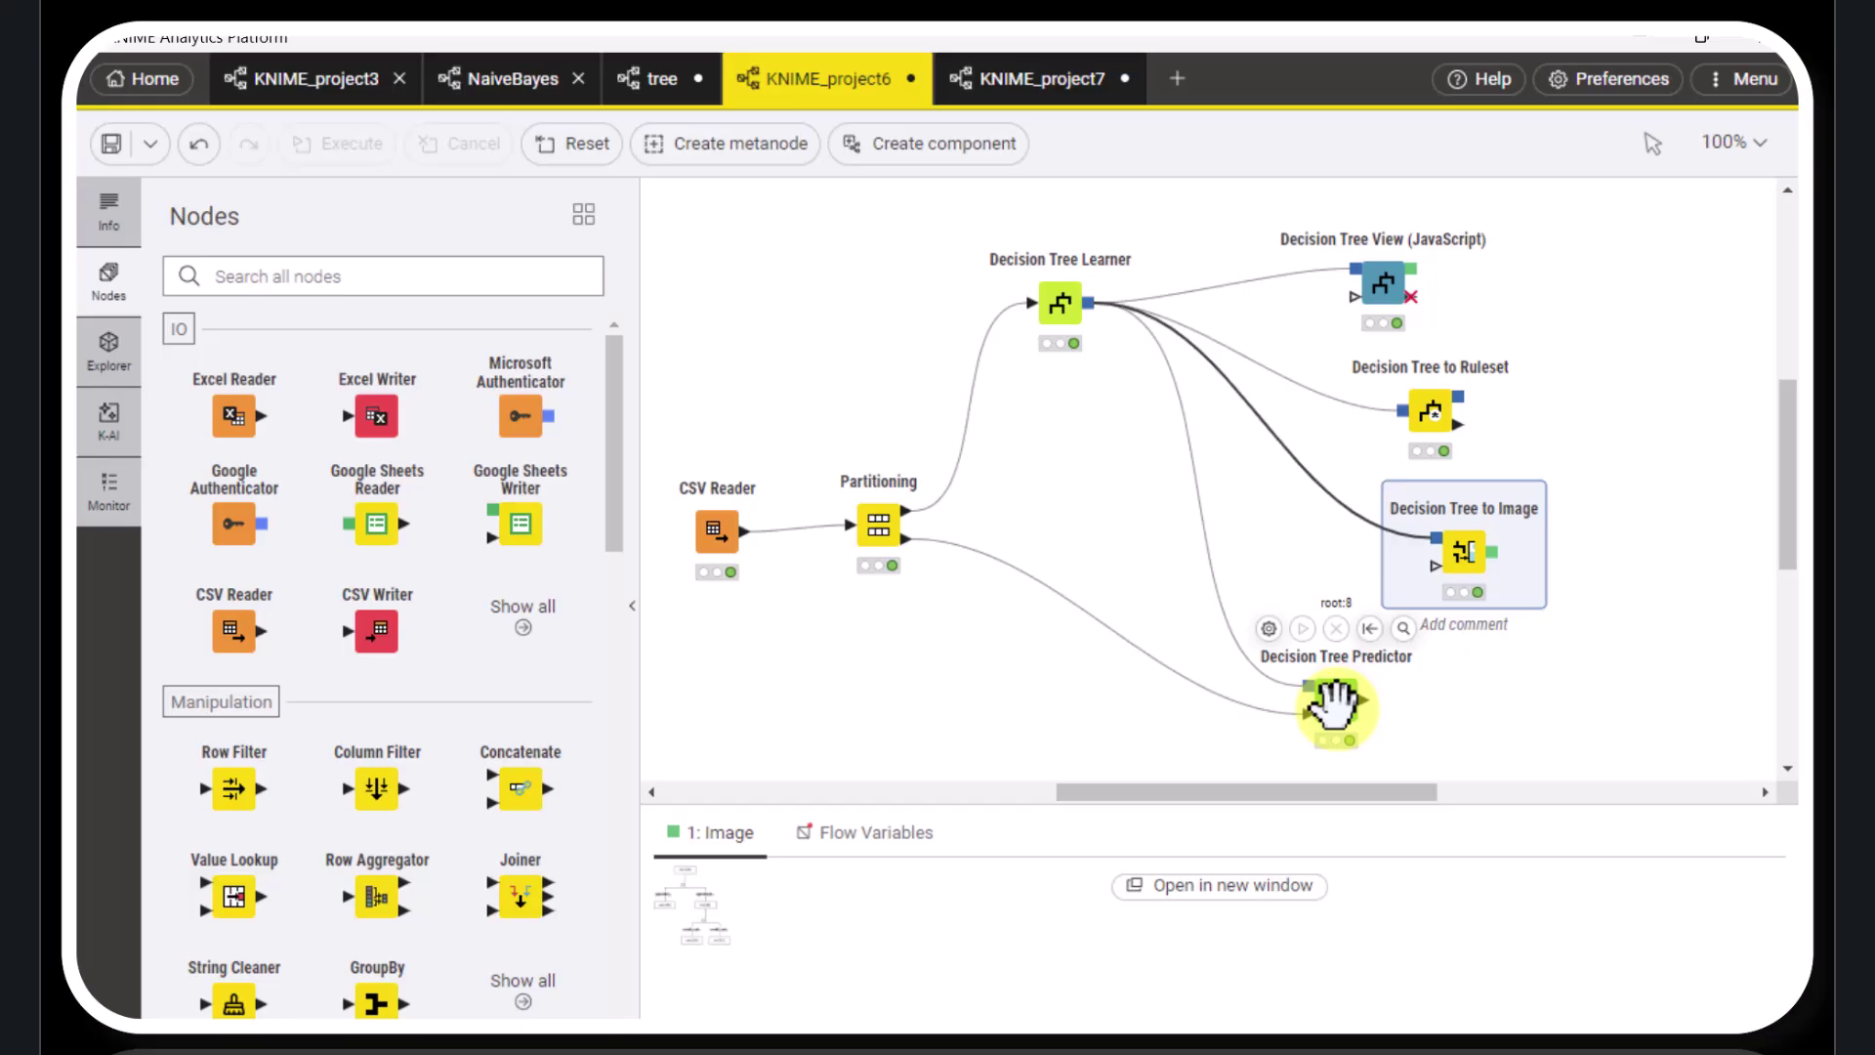
click(1268, 628)
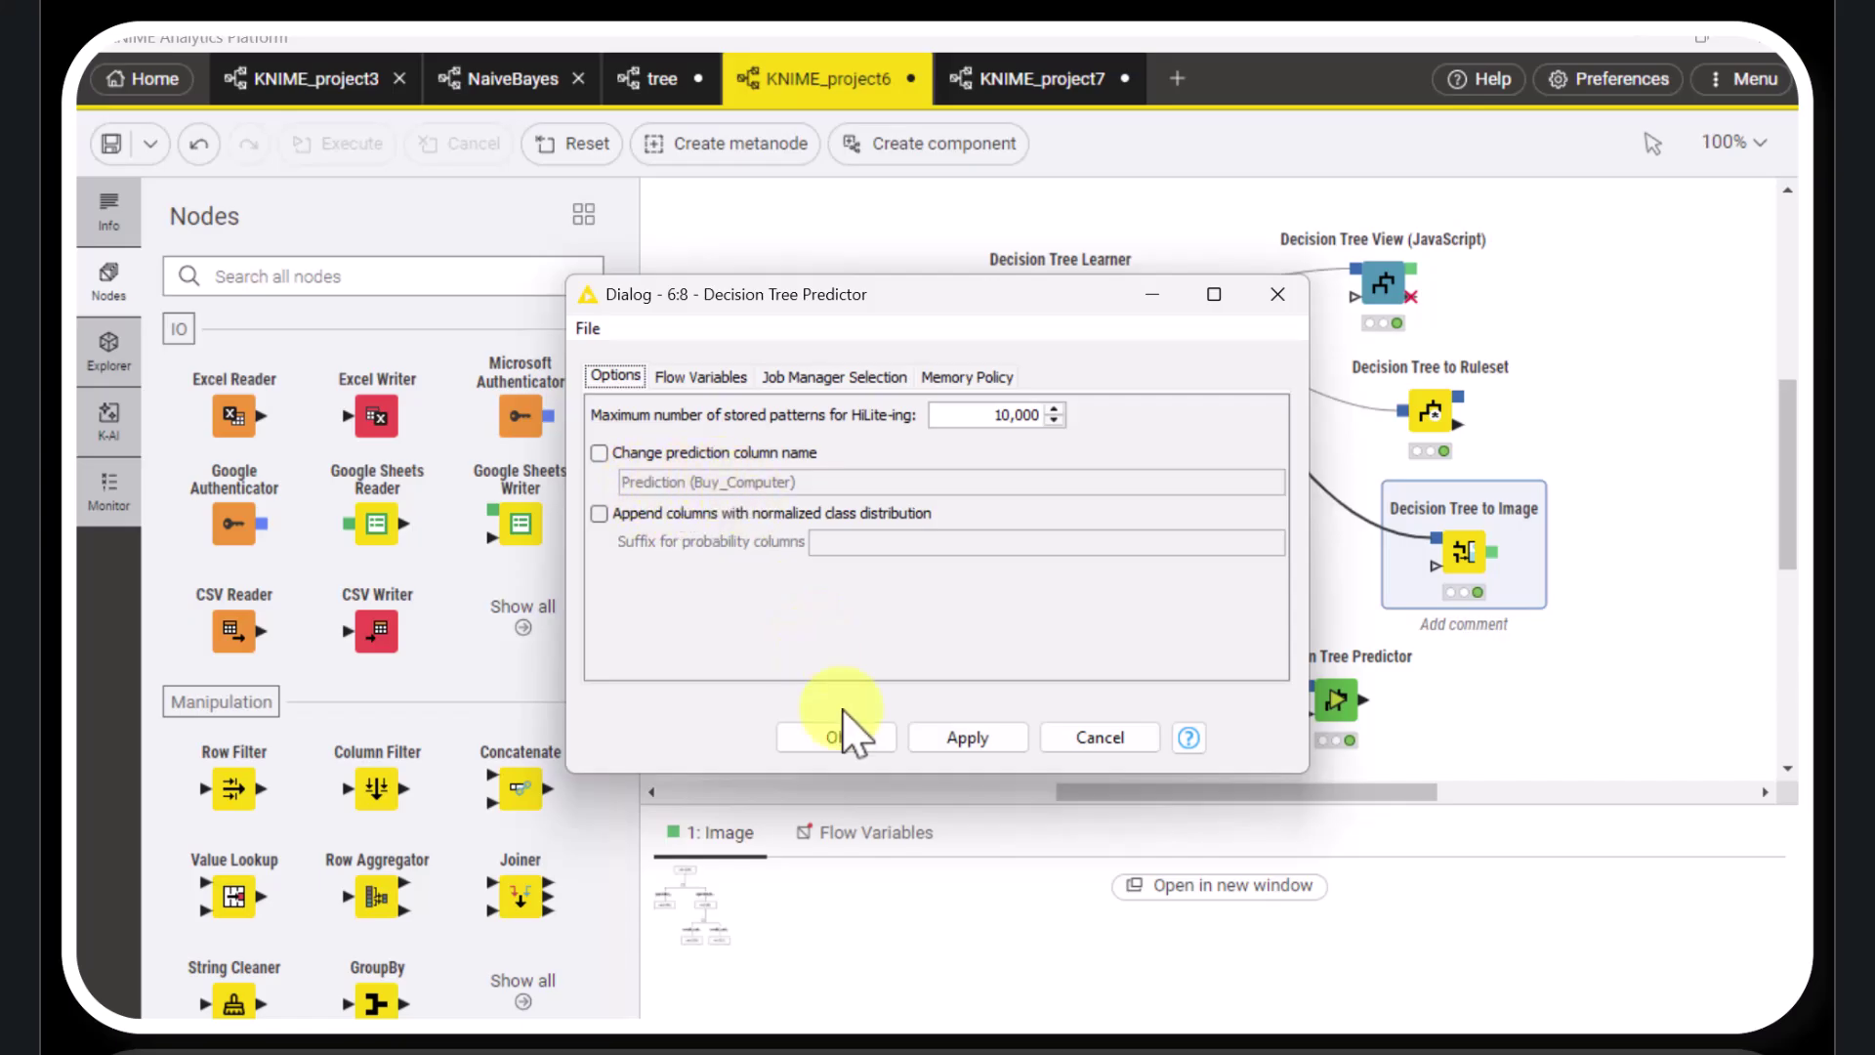
click(864, 737)
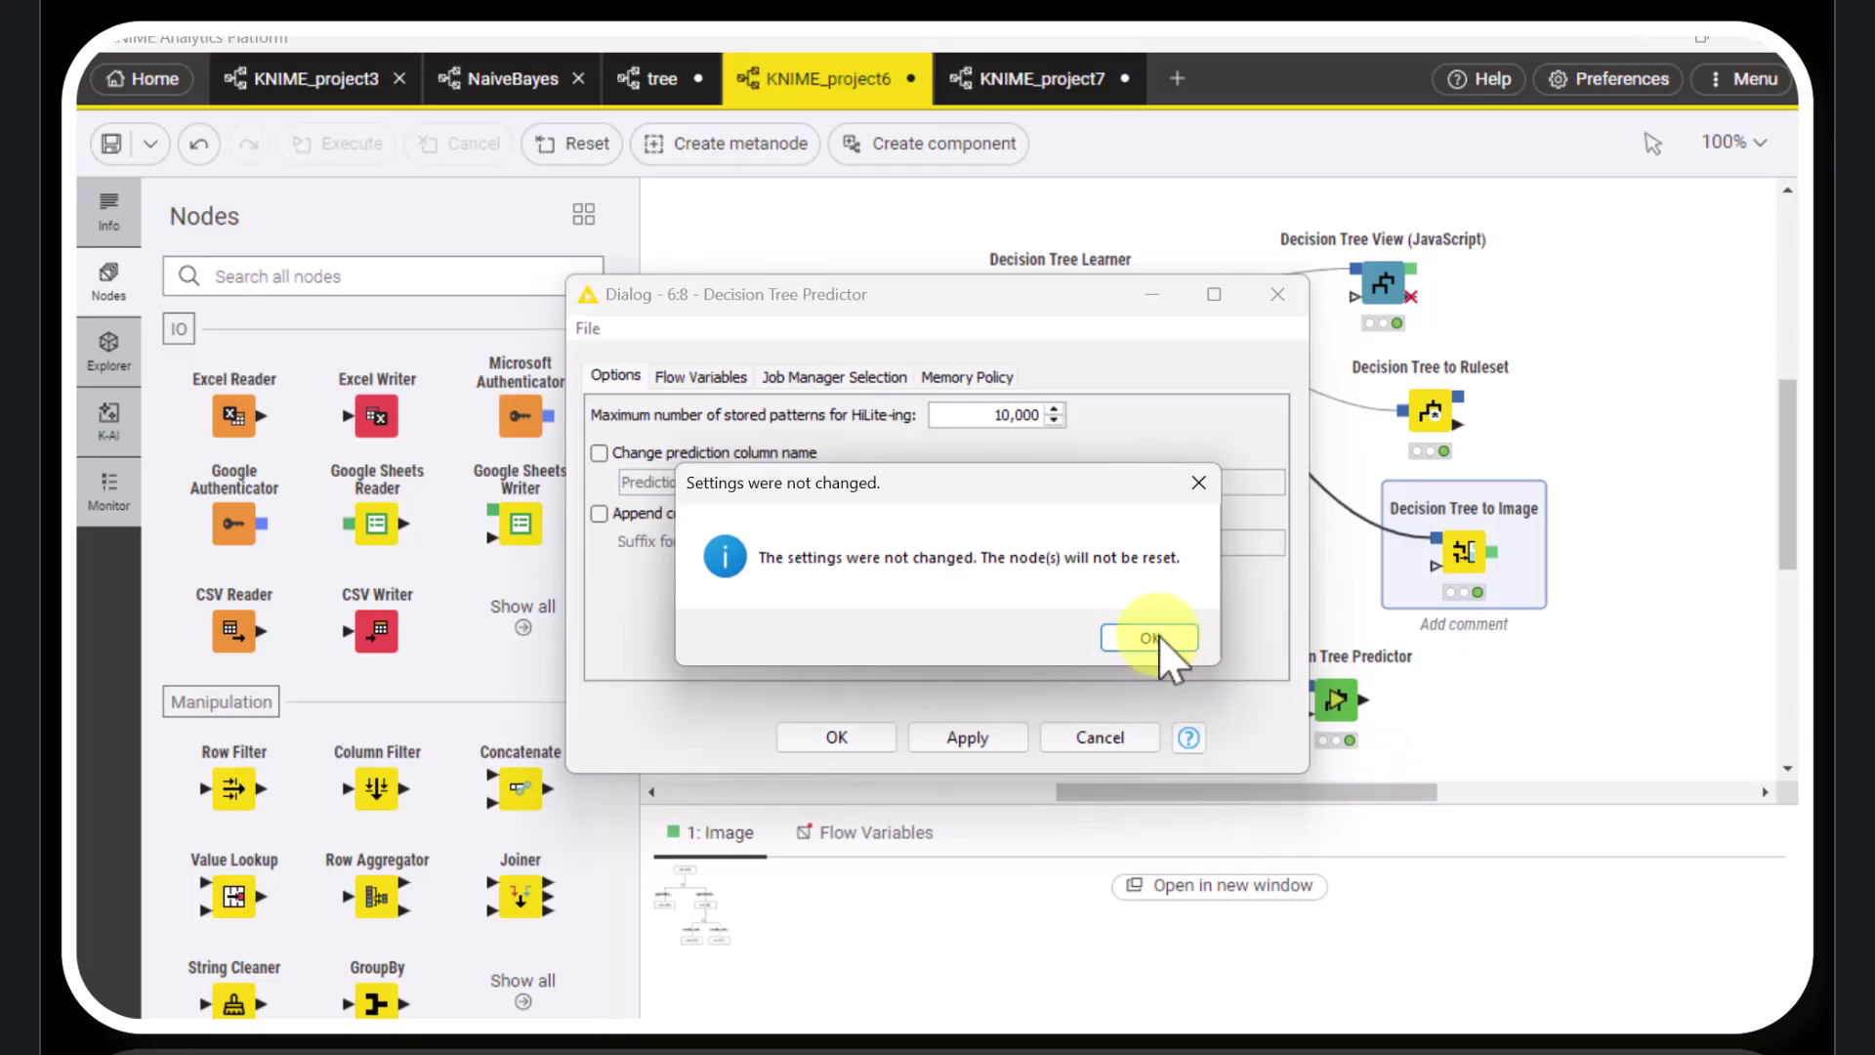
click(1158, 635)
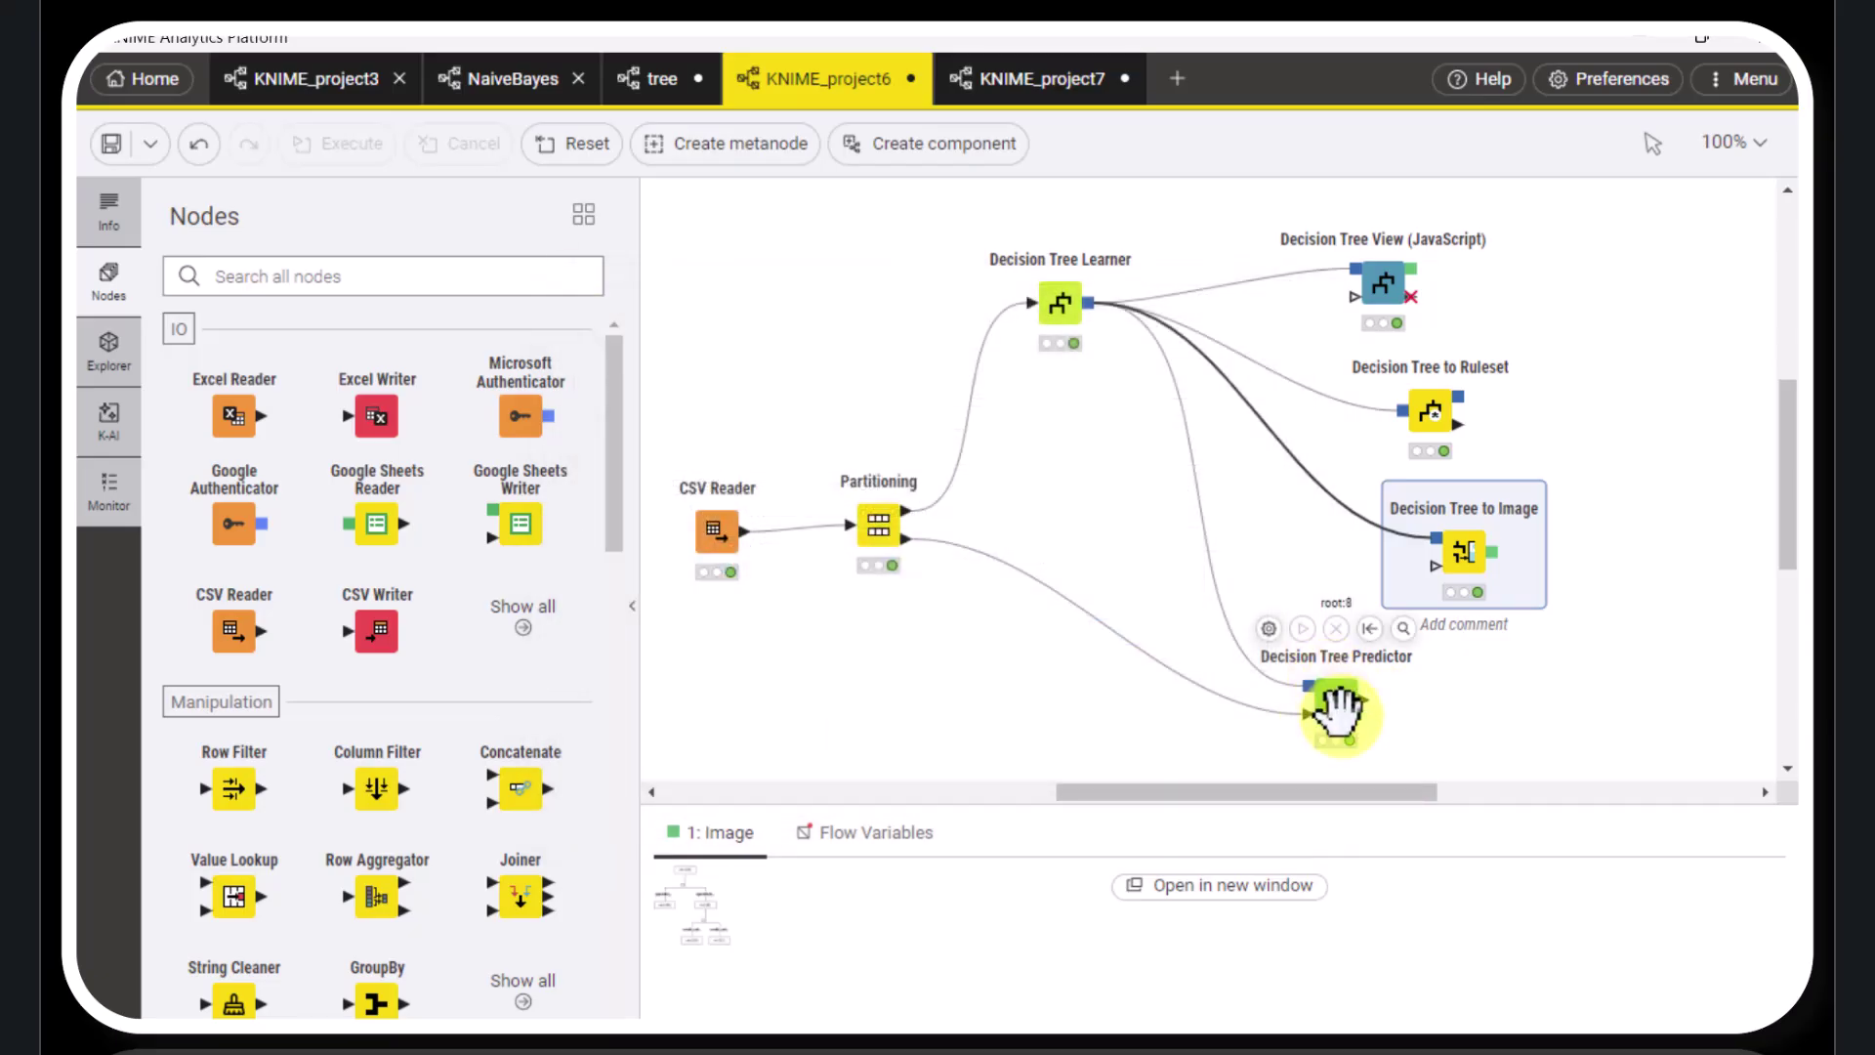
Inspect the Decision Tree Predictor node's tree view, and compare Buy_Computer with its prediction in the full classified data table
right_click(1338, 712)
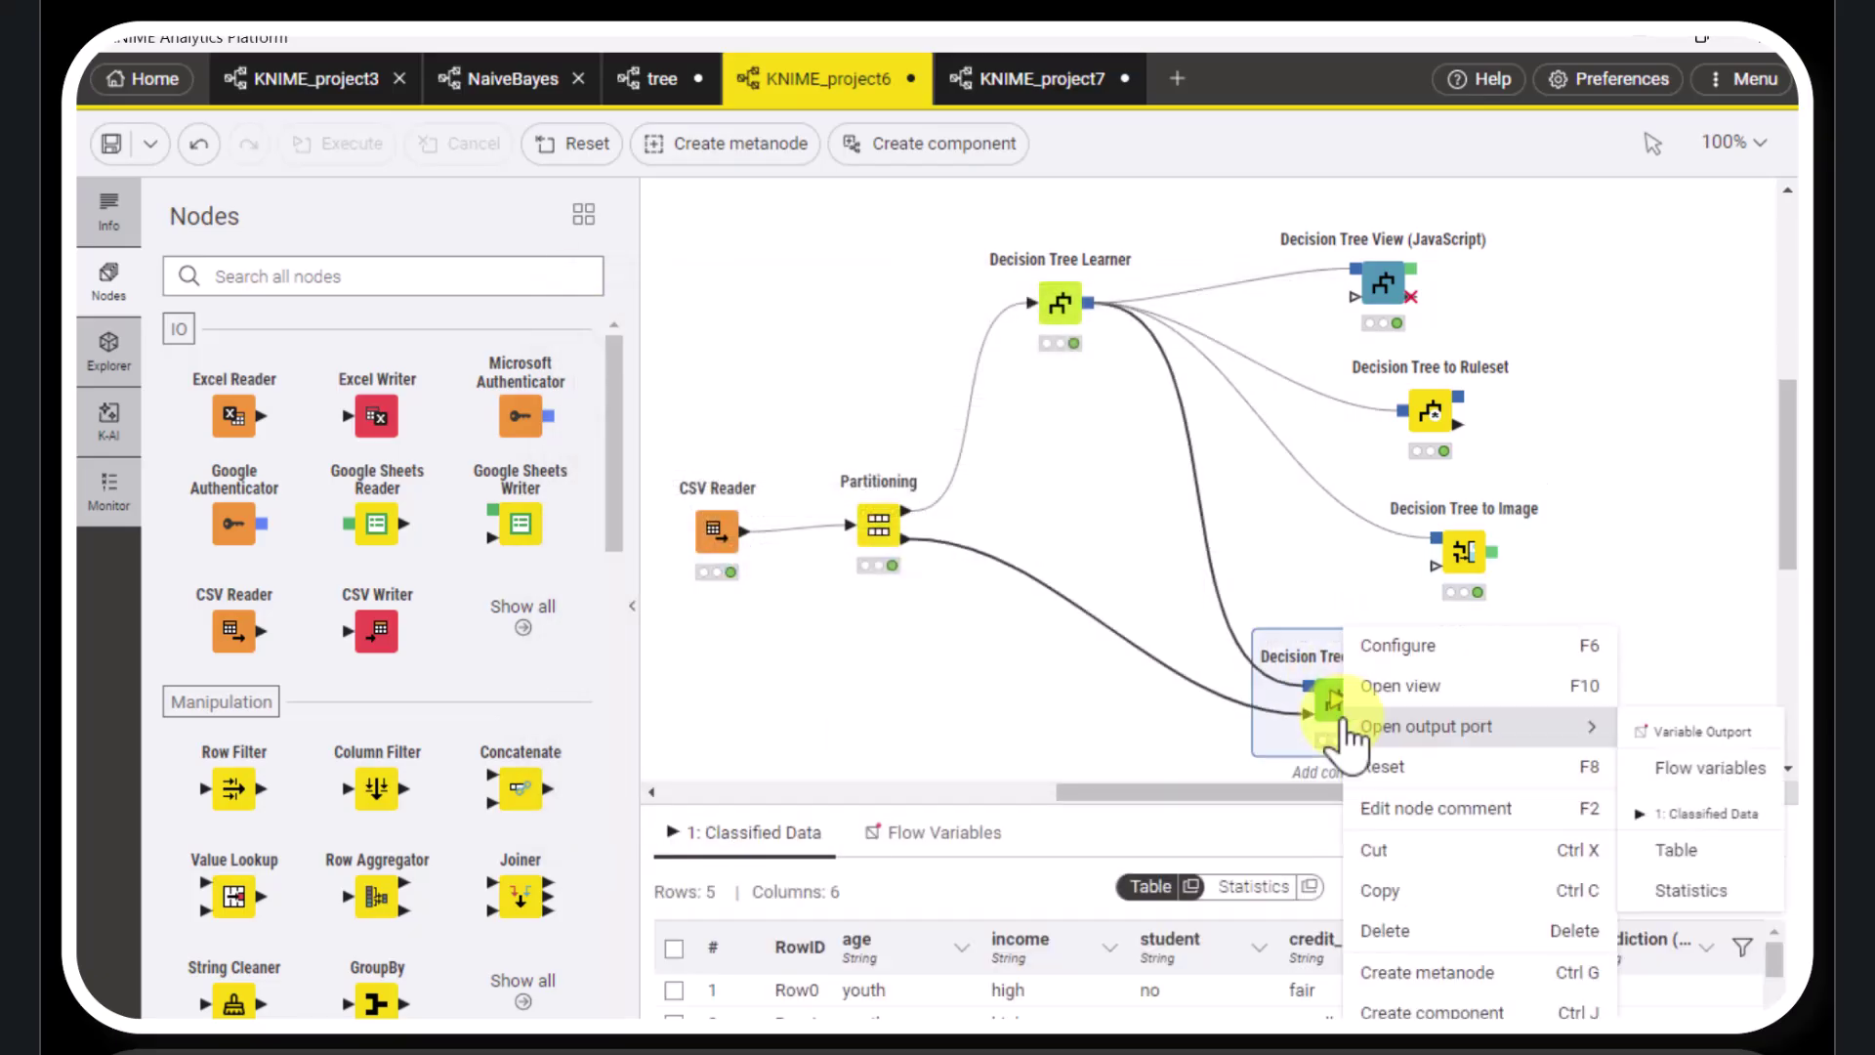
click(1436, 686)
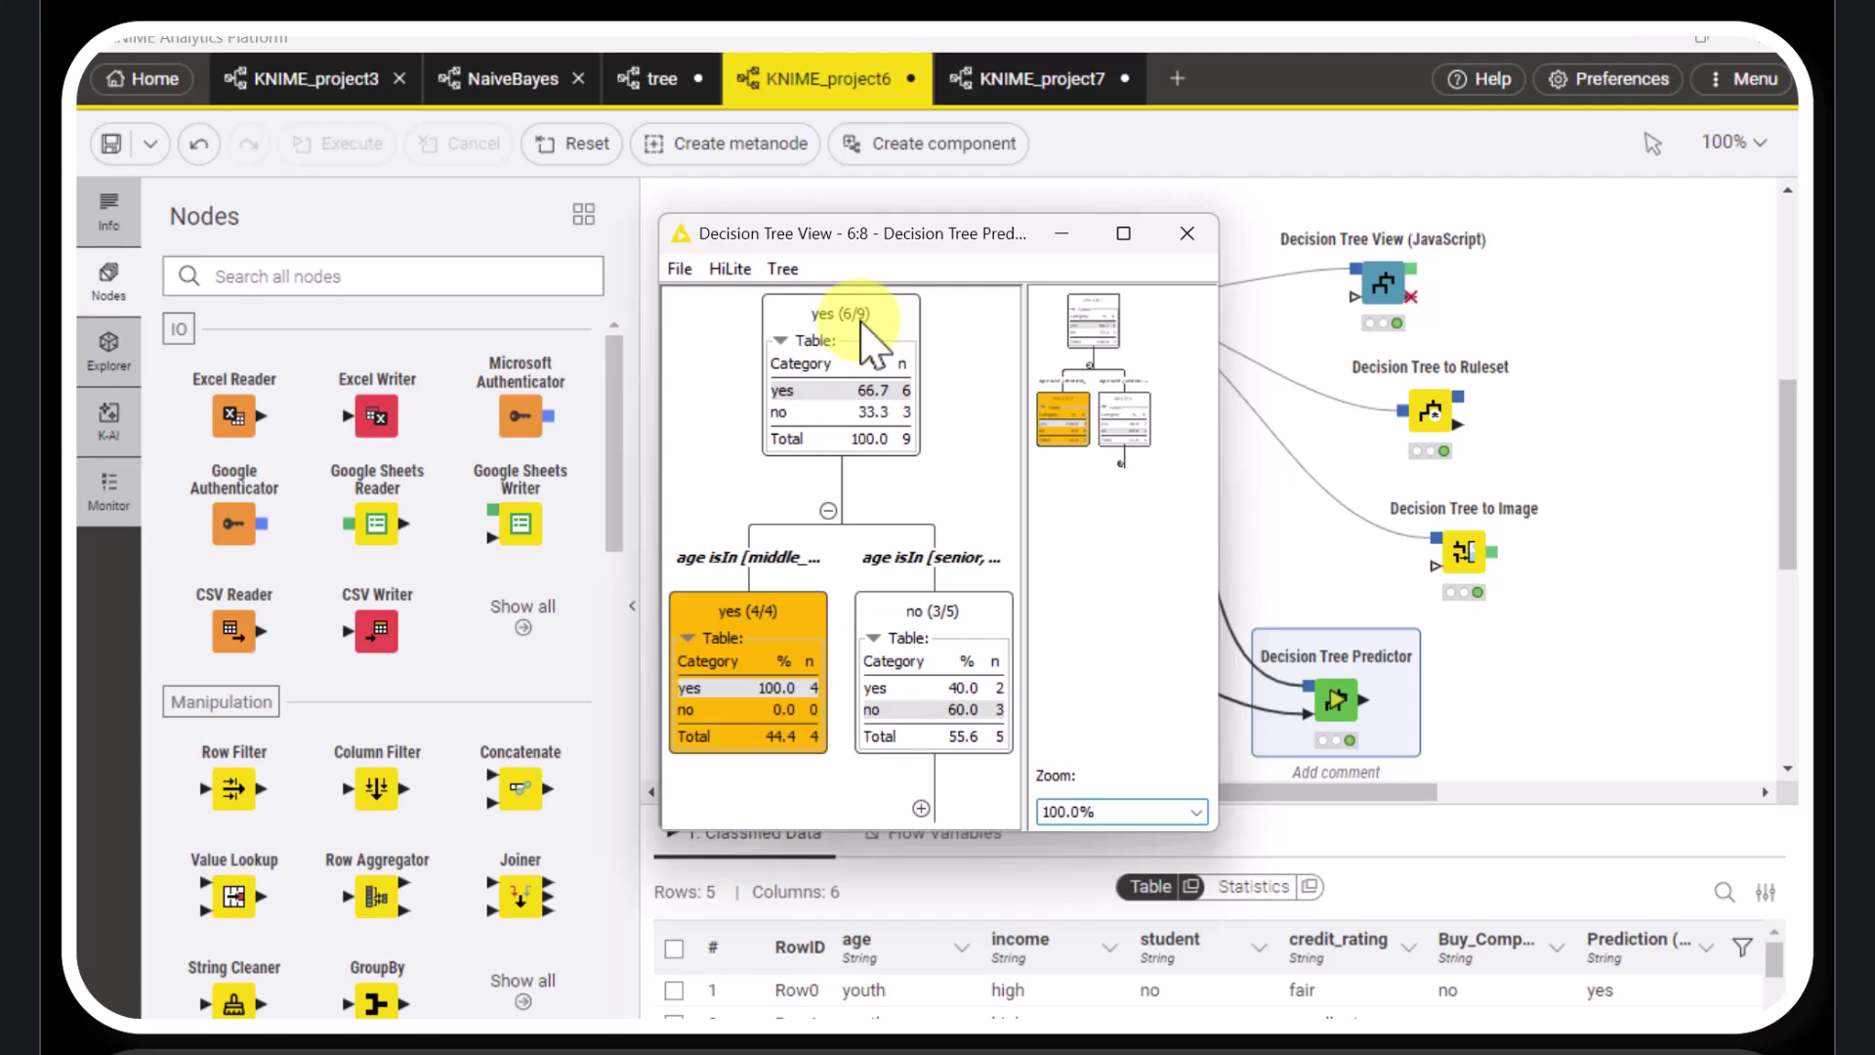
click(1187, 233)
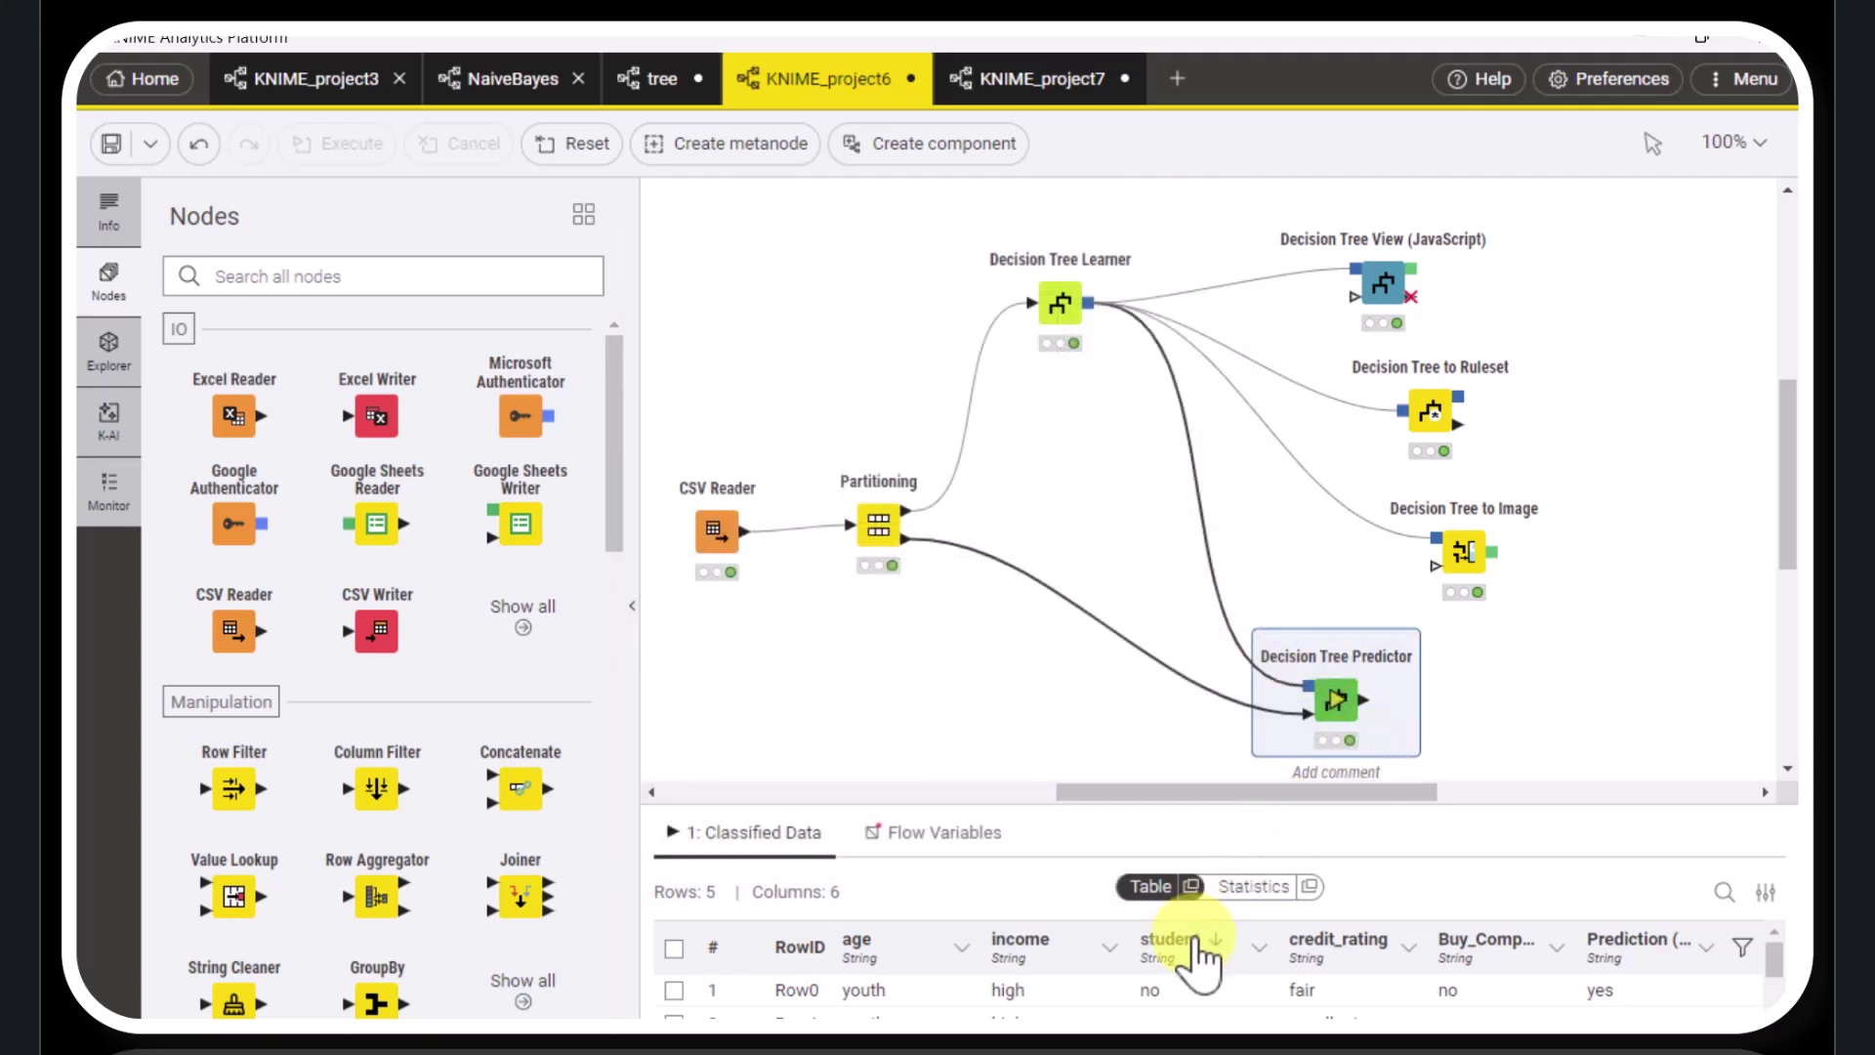
click(1190, 887)
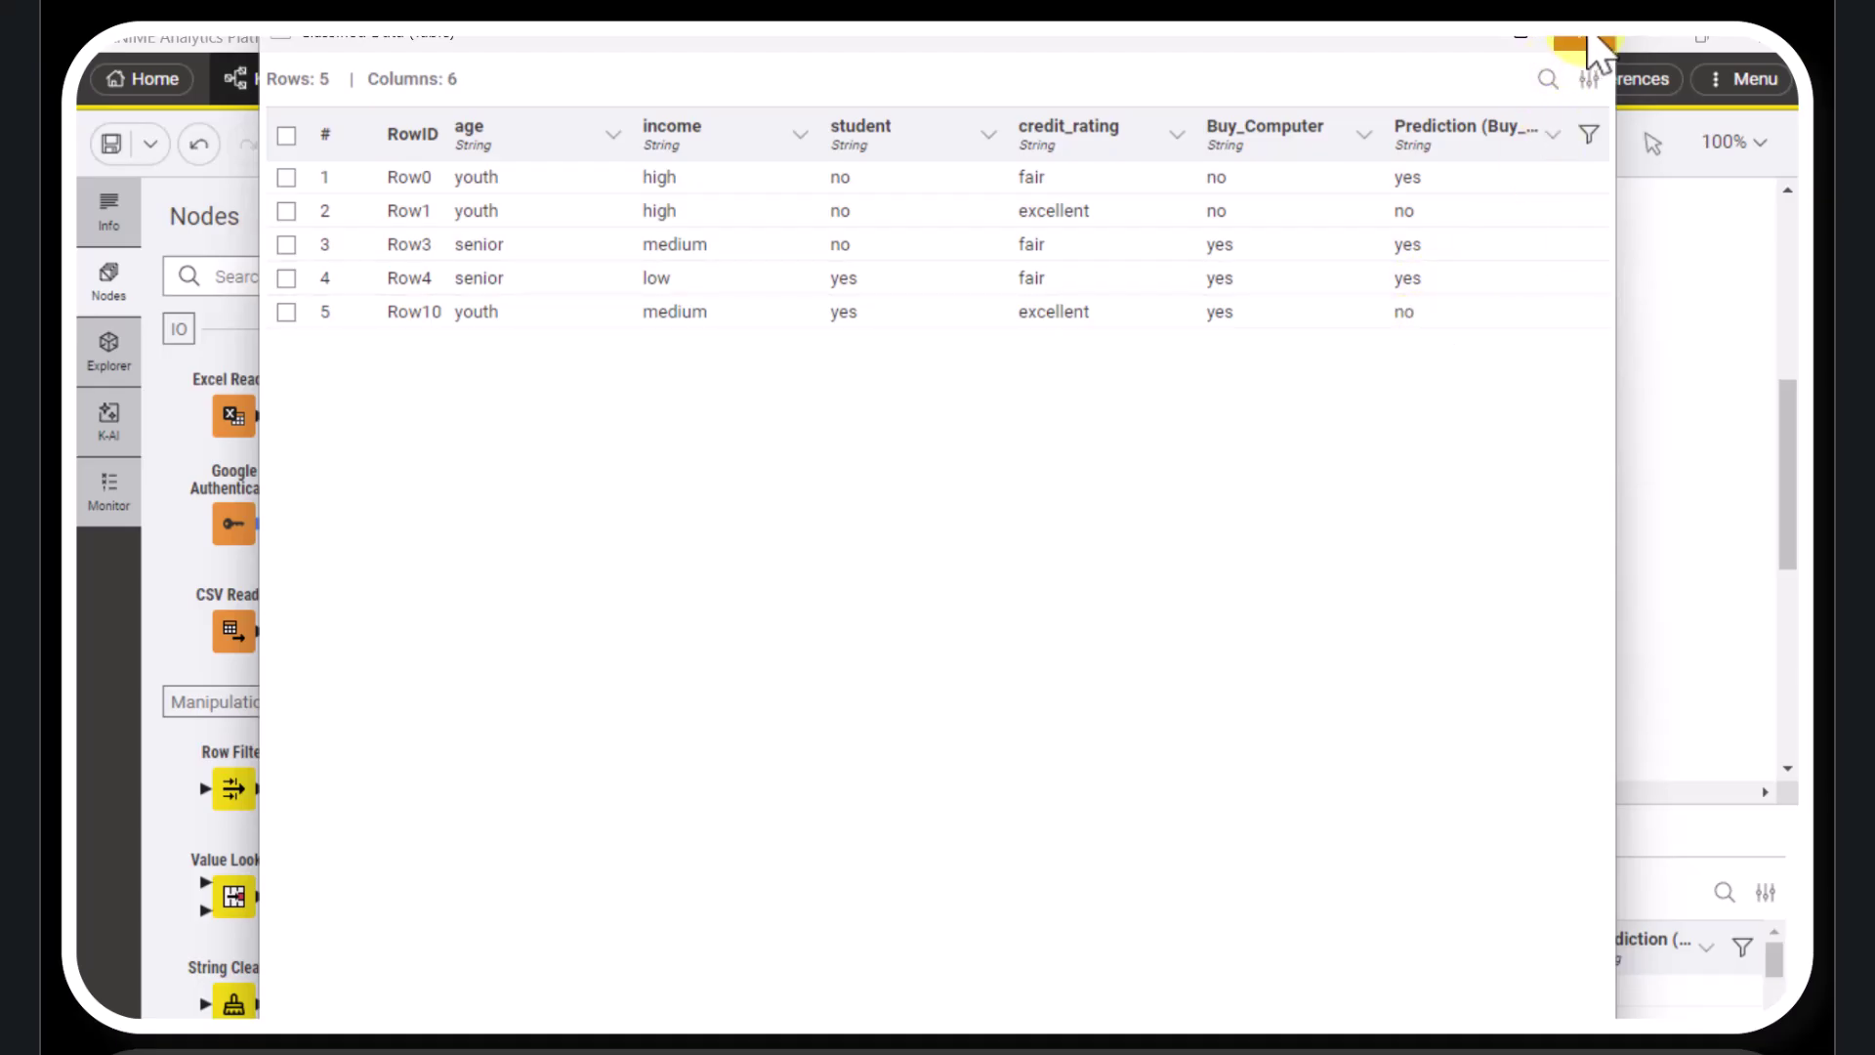
click(1598, 53)
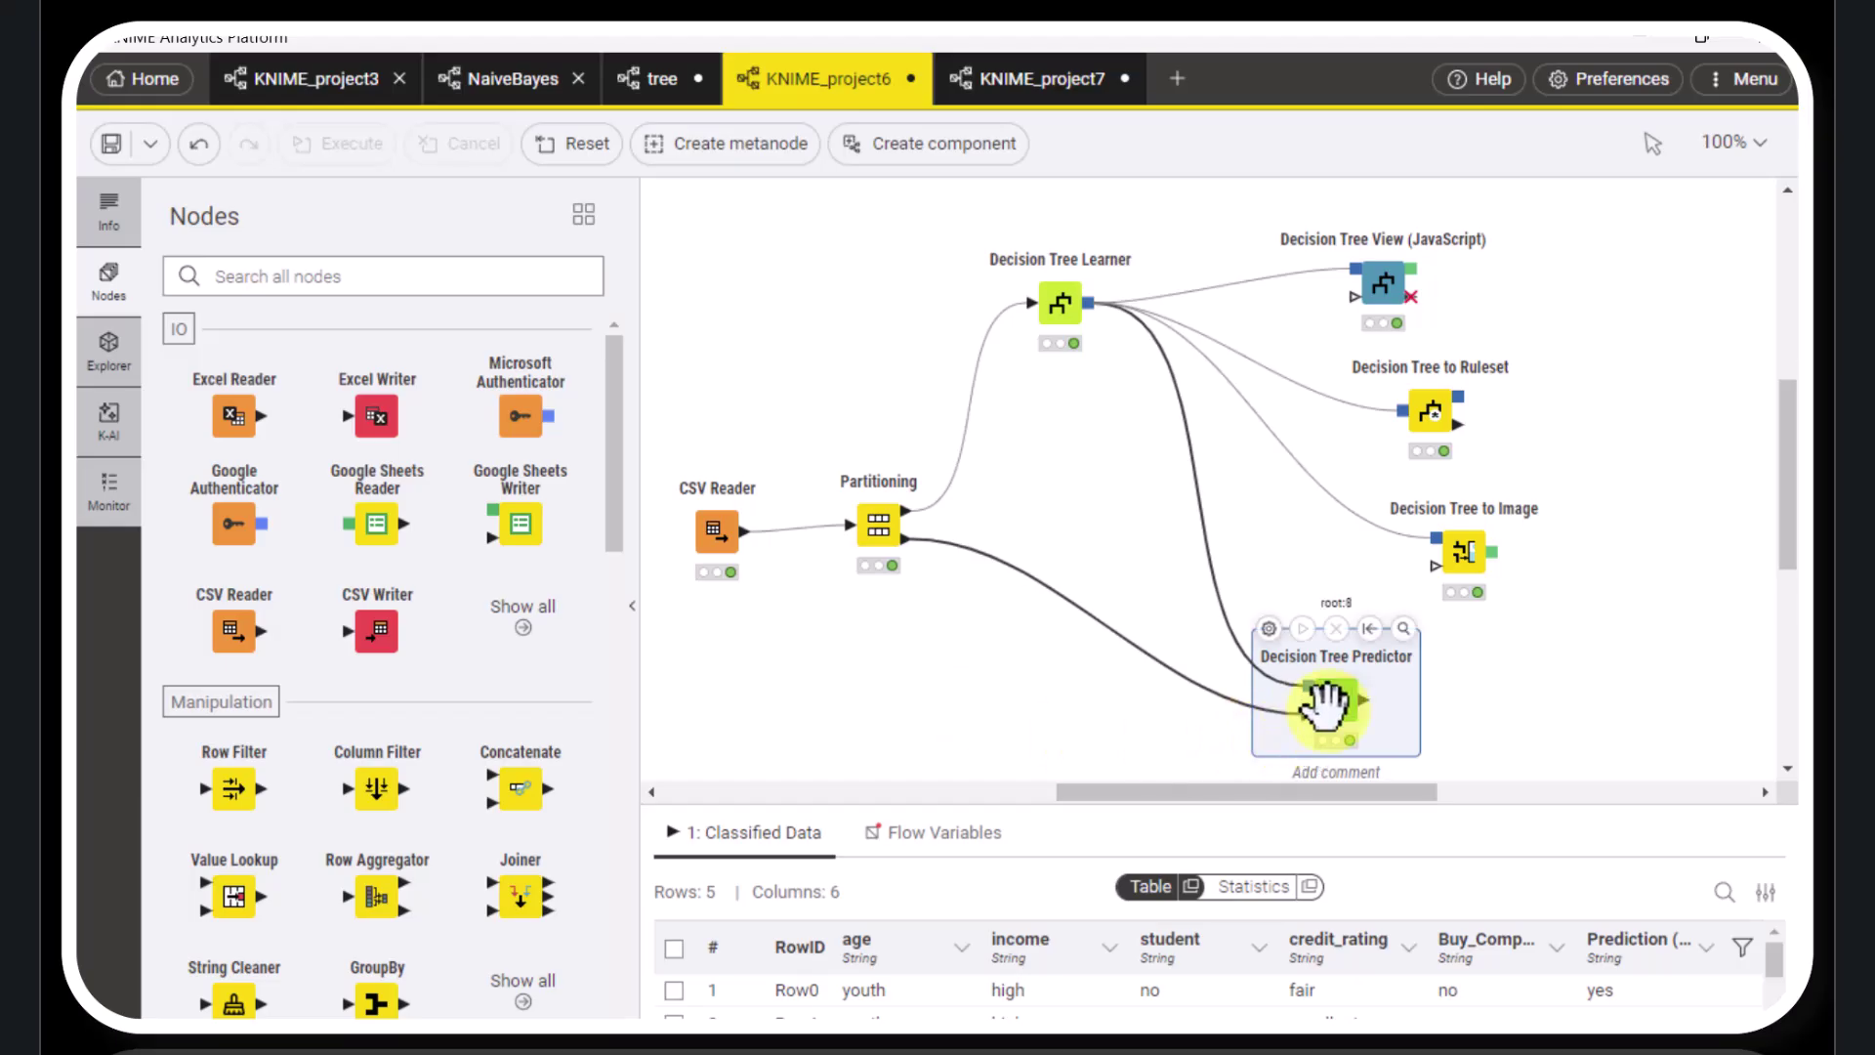
Move the Decision Tree Predictor node slightly up and to the right on the canvas, and leave it deselected
drag(1334, 700, 1350, 681)
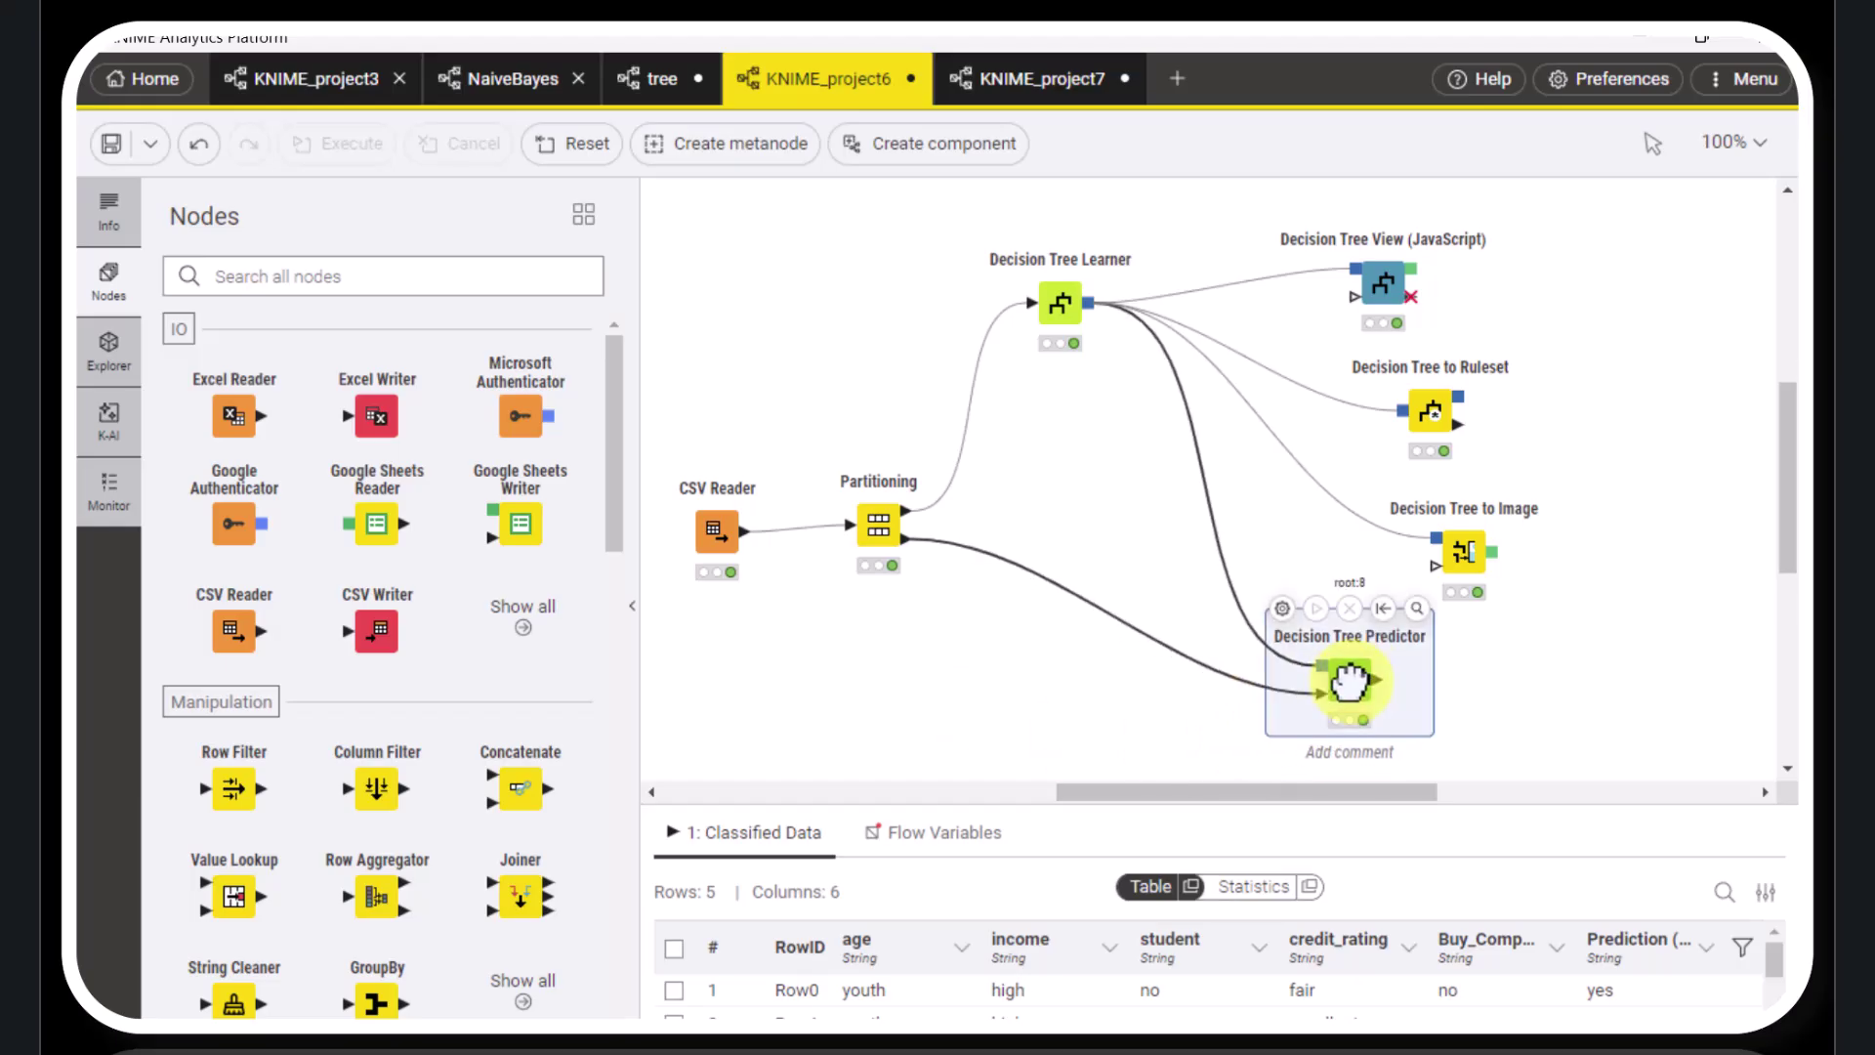
click(1033, 682)
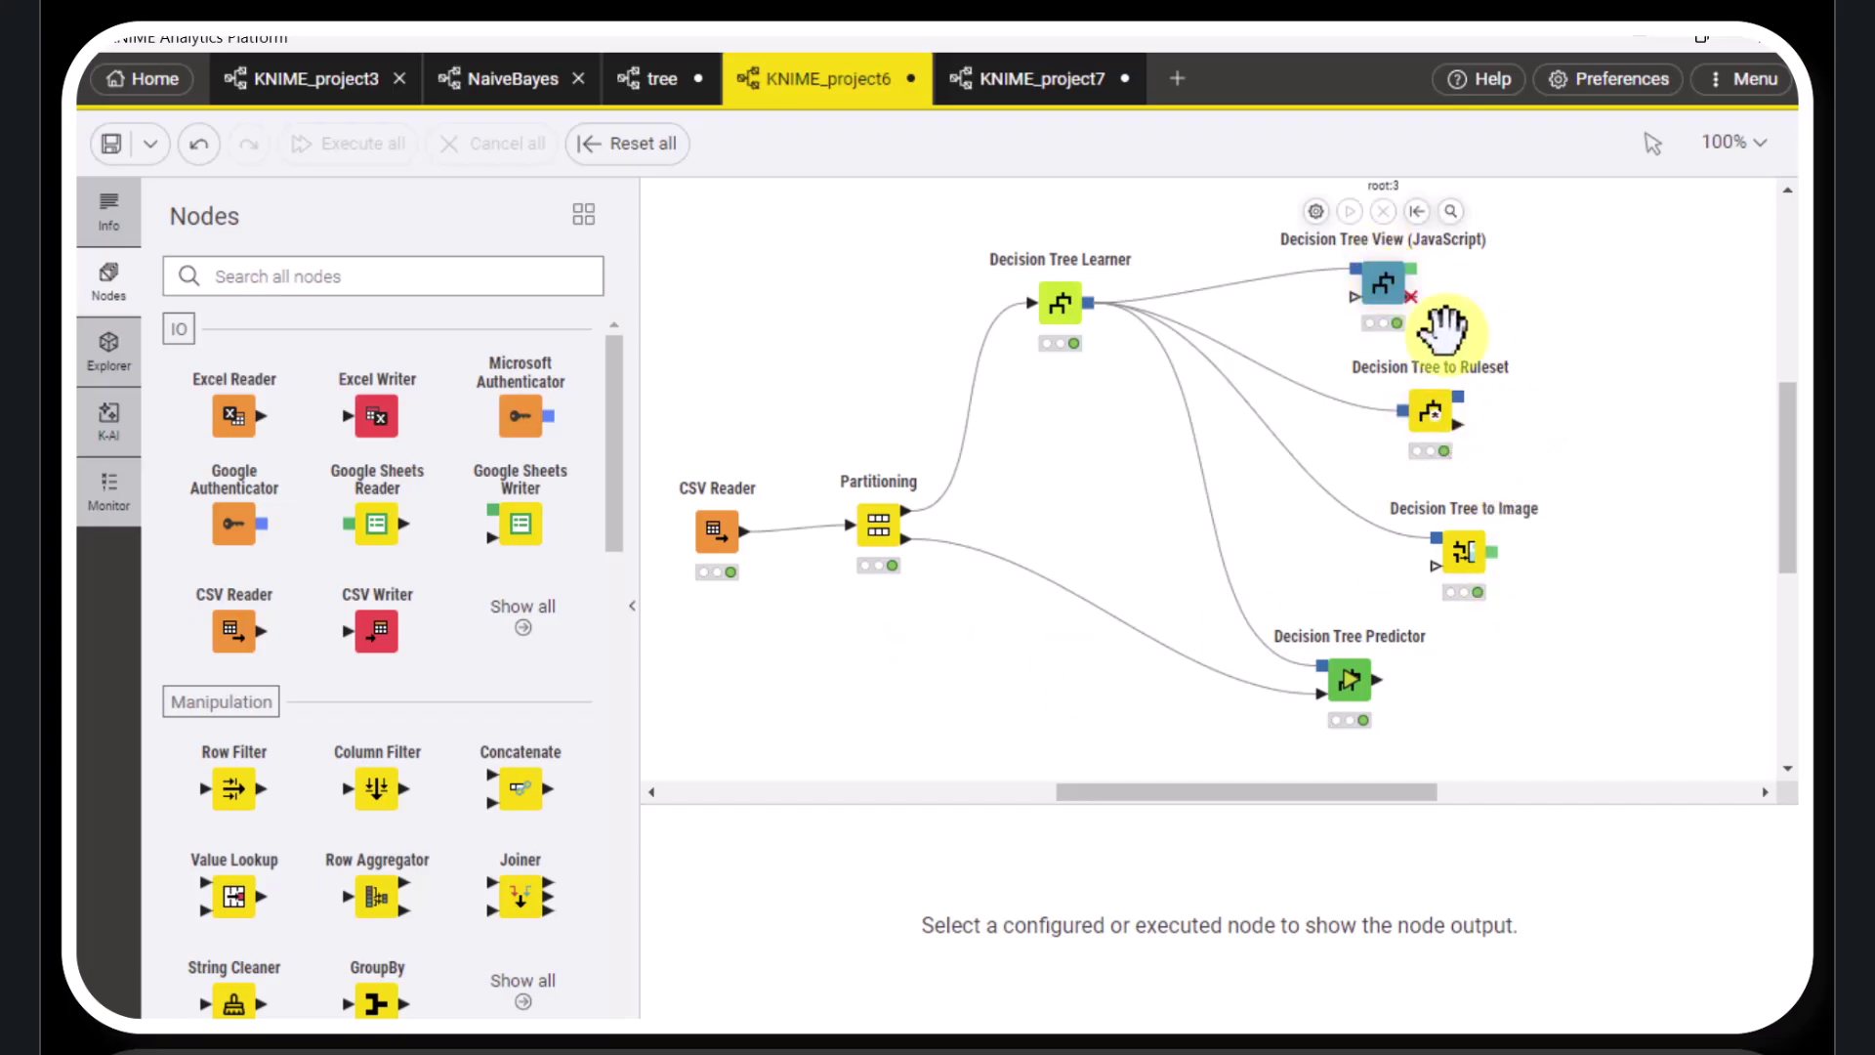
mouse_move(1441, 403)
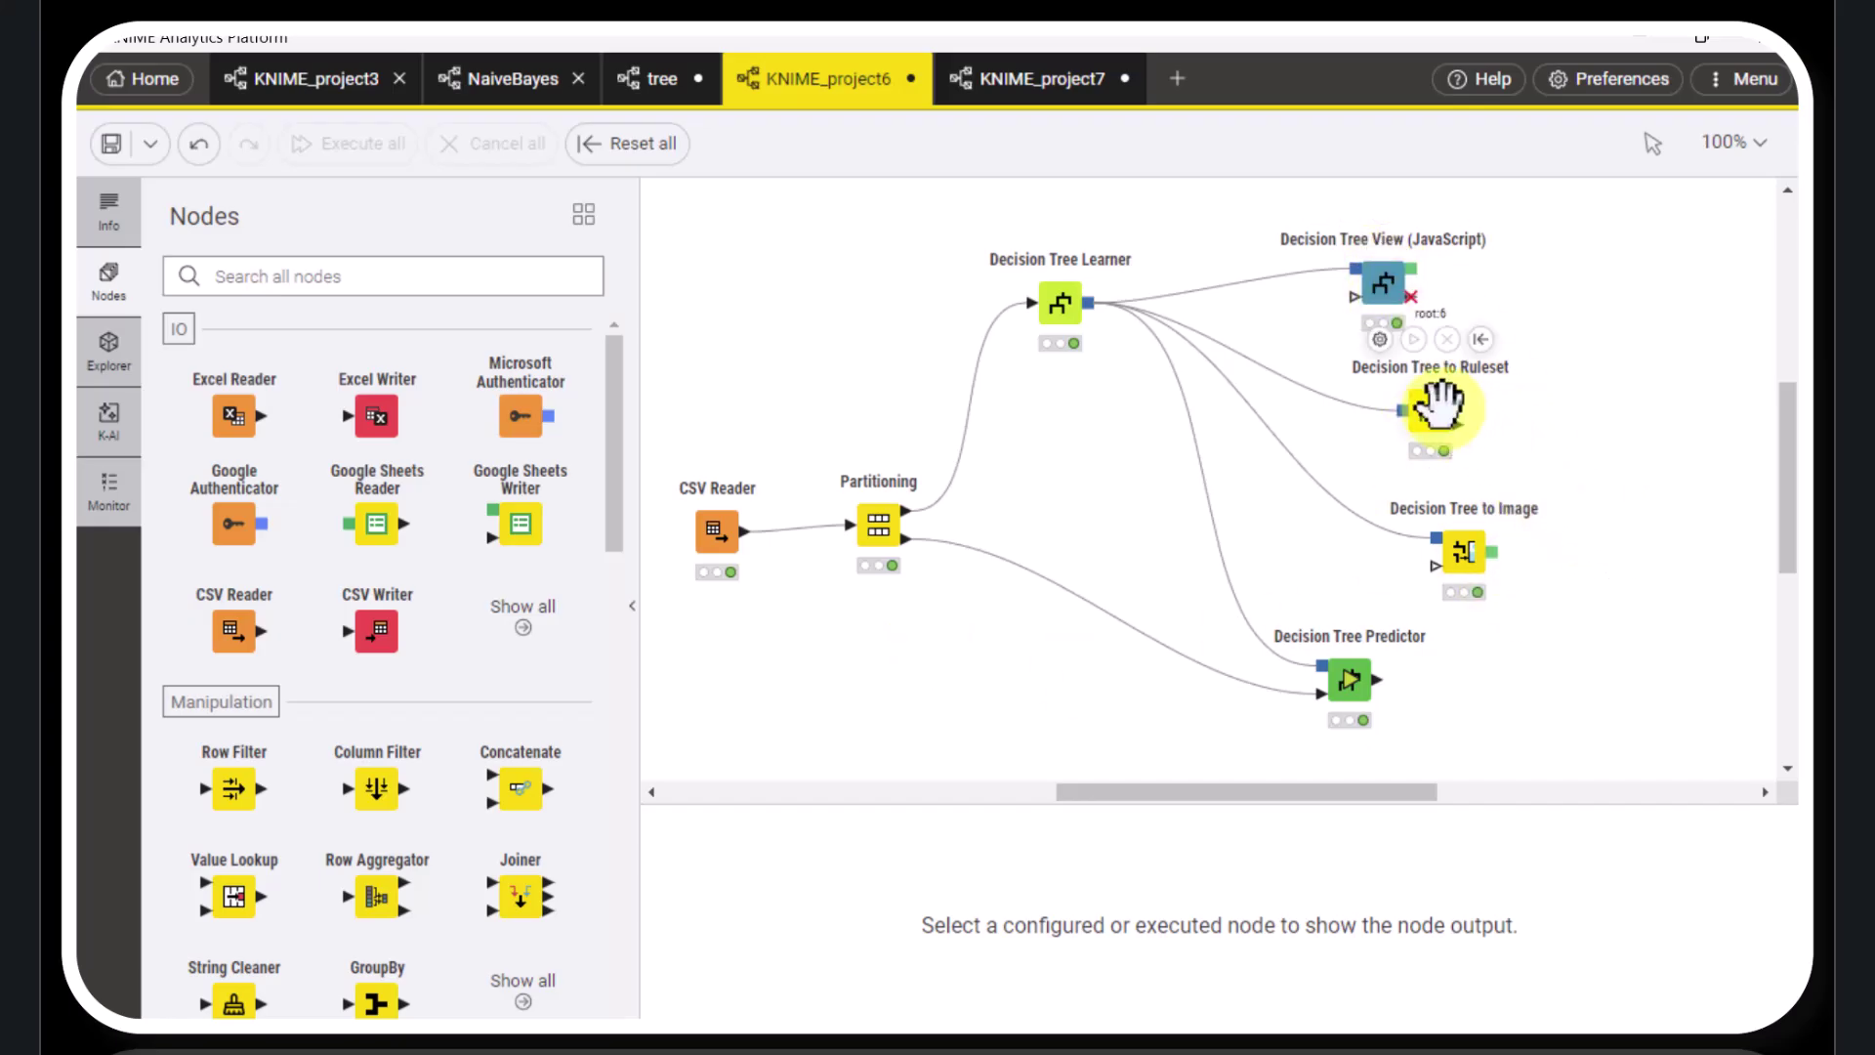